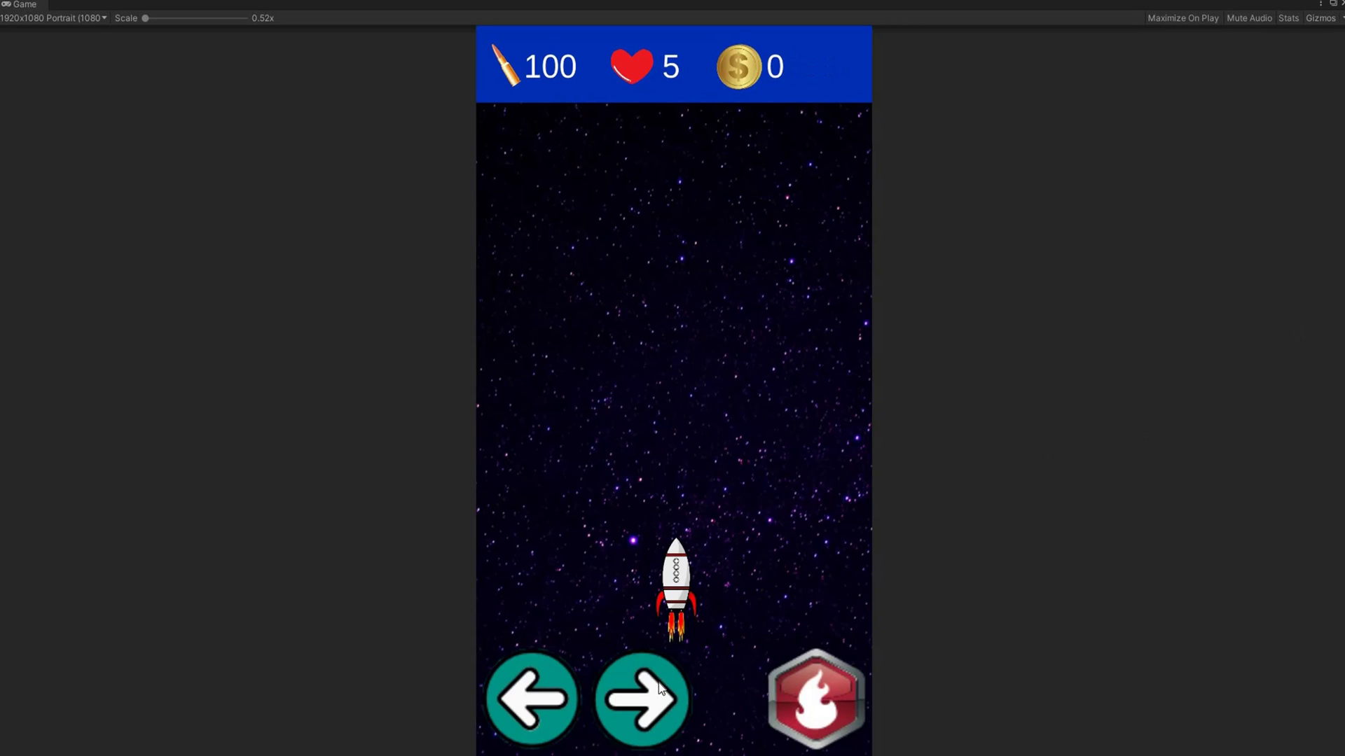
# Step: Play-test the space shooter by steering the rocket sideways and firing bullets at the descending green aliens
pyautogui.click(646, 698)
pyautogui.click(550, 699)
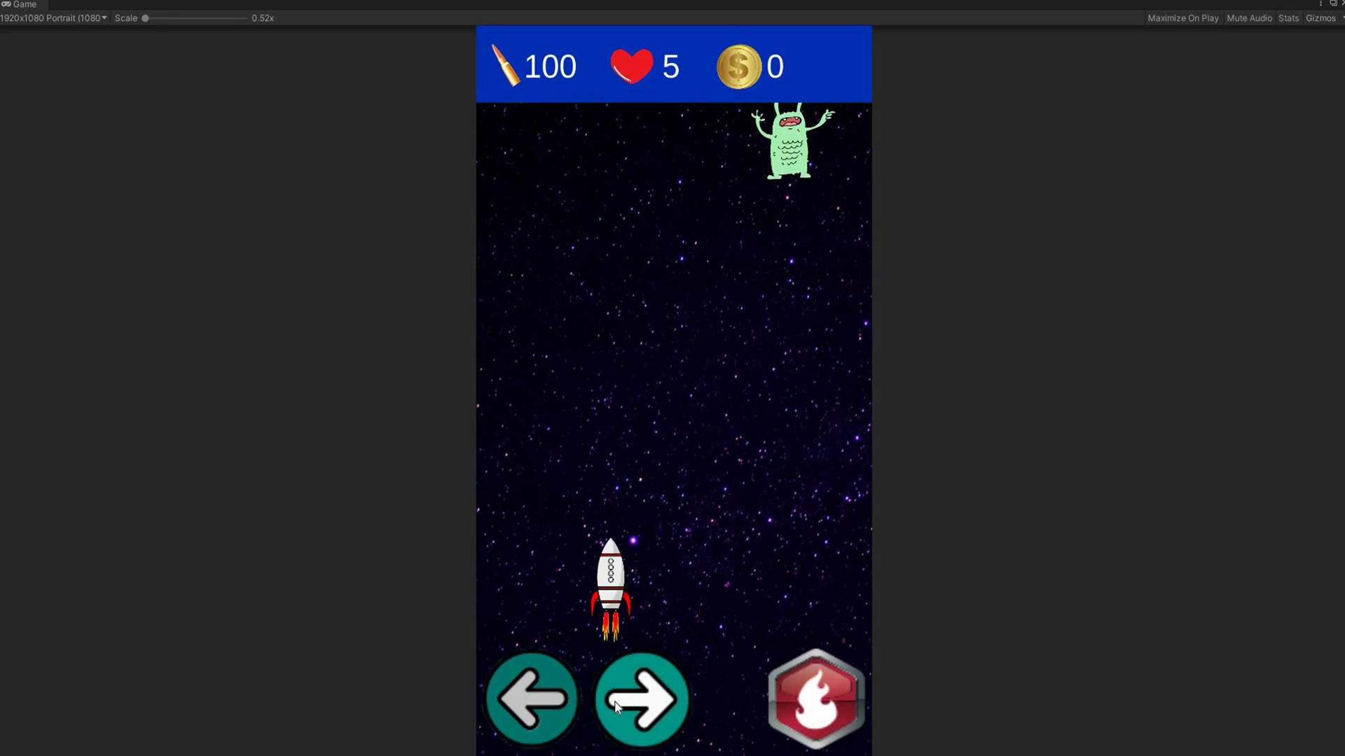
pyautogui.click(616, 707)
pyautogui.click(567, 702)
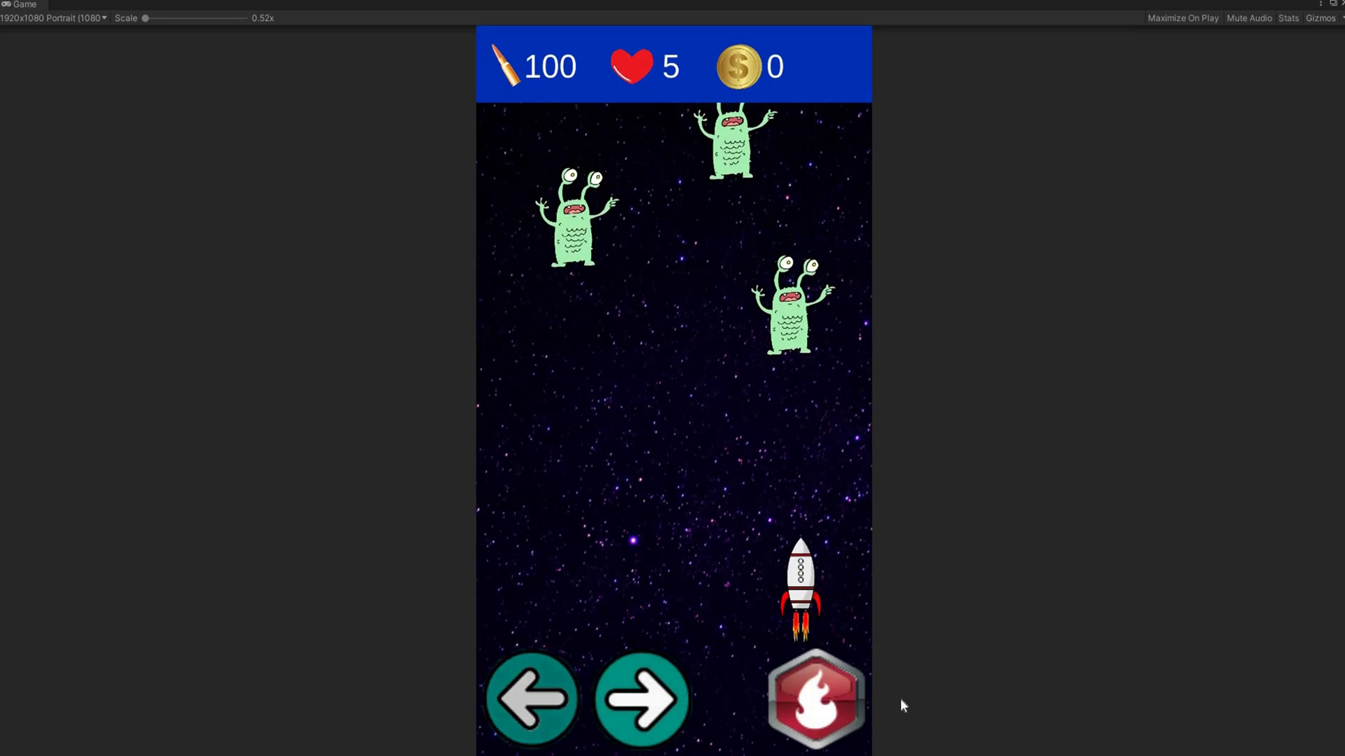
pyautogui.click(812, 700)
pyautogui.click(812, 701)
pyautogui.click(812, 700)
pyautogui.click(812, 701)
pyautogui.click(813, 700)
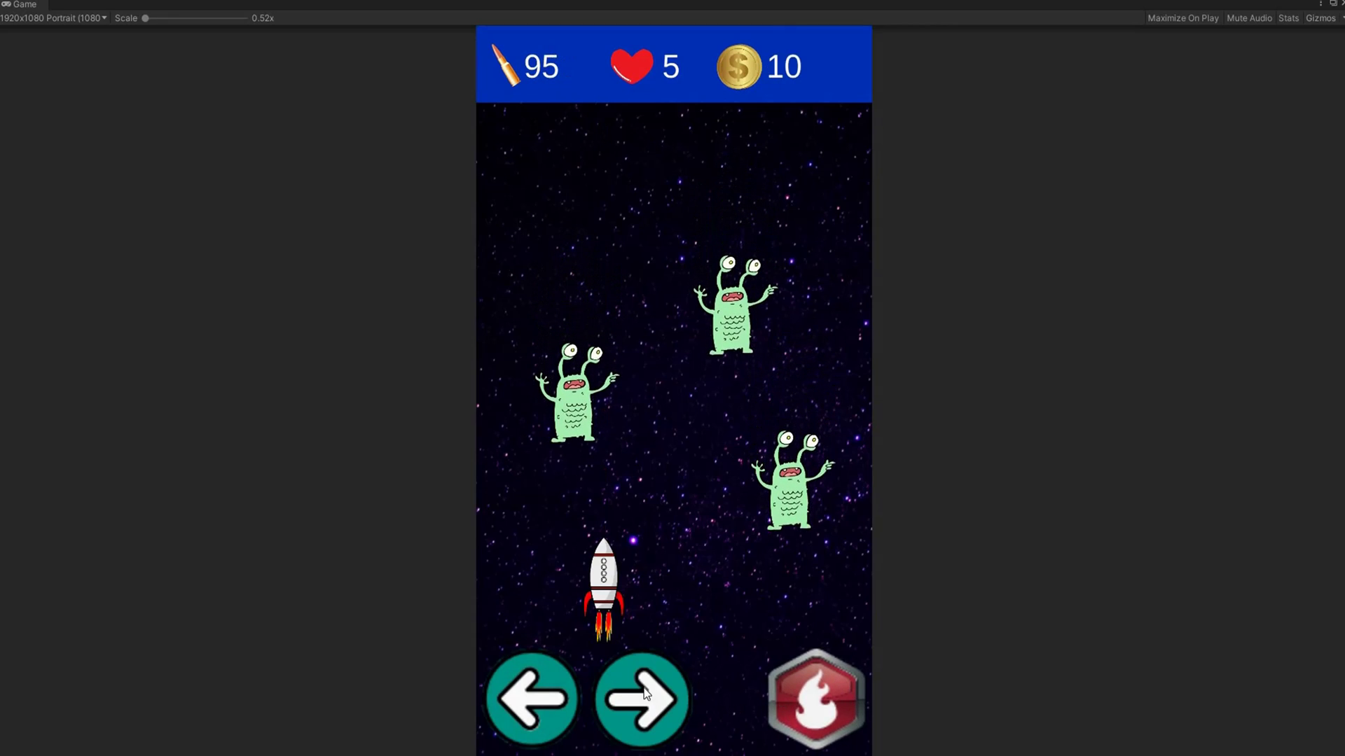
pyautogui.click(645, 698)
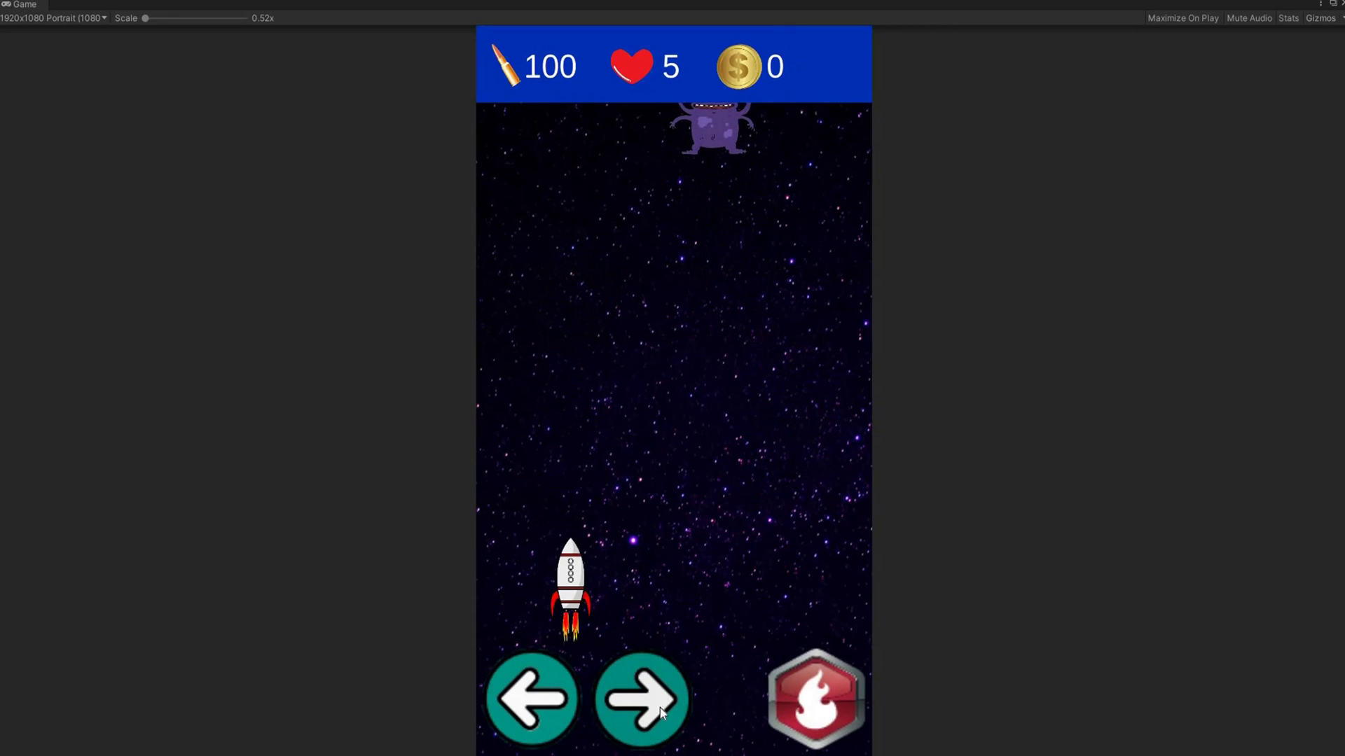
# Step: Play another round of the shooter, moving the rocket under the purple and green aliens and shooting them
pyautogui.click(660, 708)
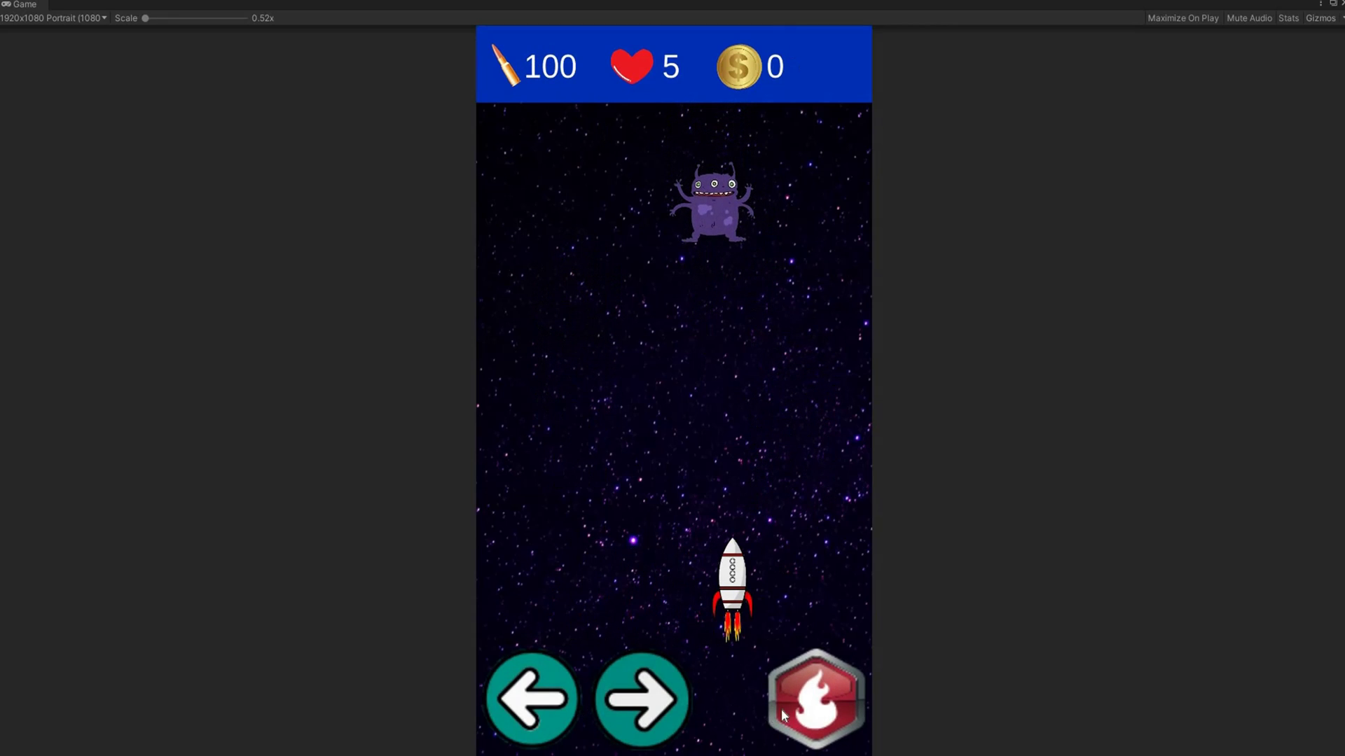
pyautogui.press('Left')
pyautogui.click(825, 711)
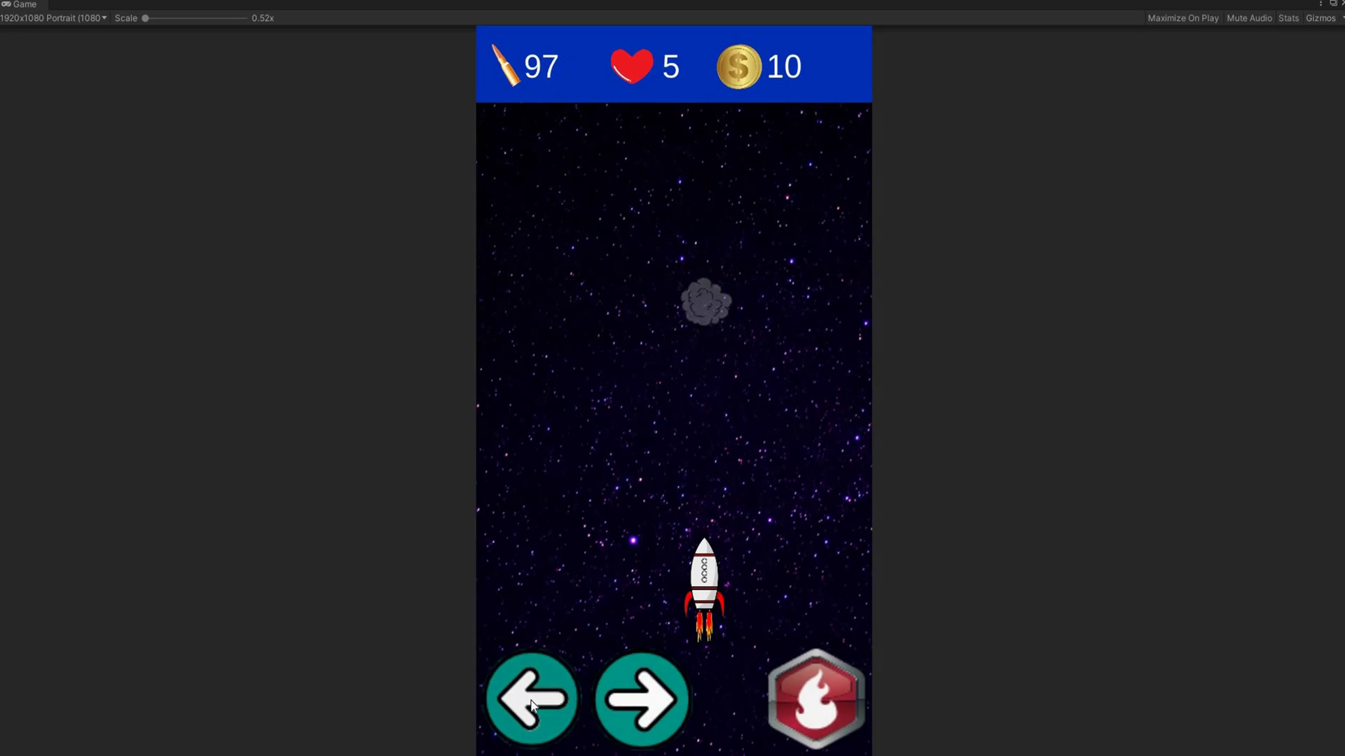
pyautogui.click(533, 704)
pyautogui.press('Right')
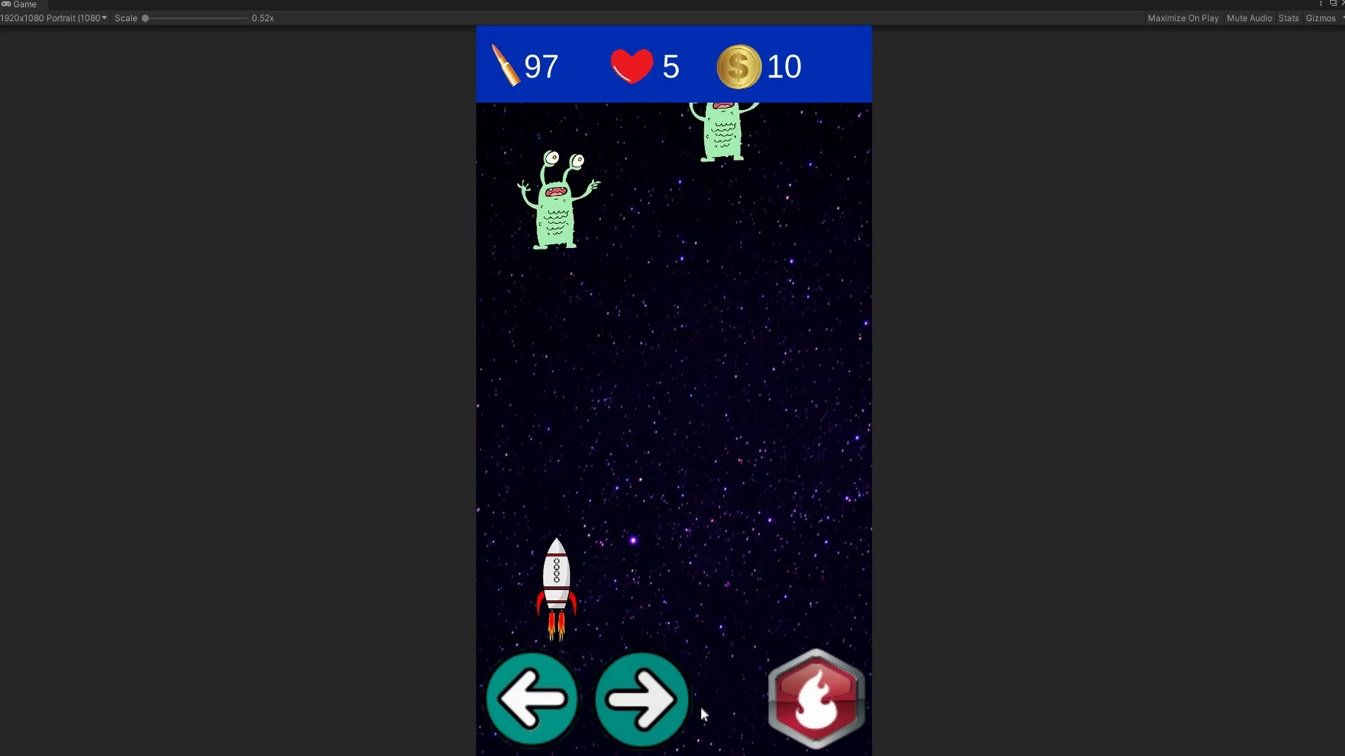
pyautogui.click(812, 704)
pyautogui.click(648, 704)
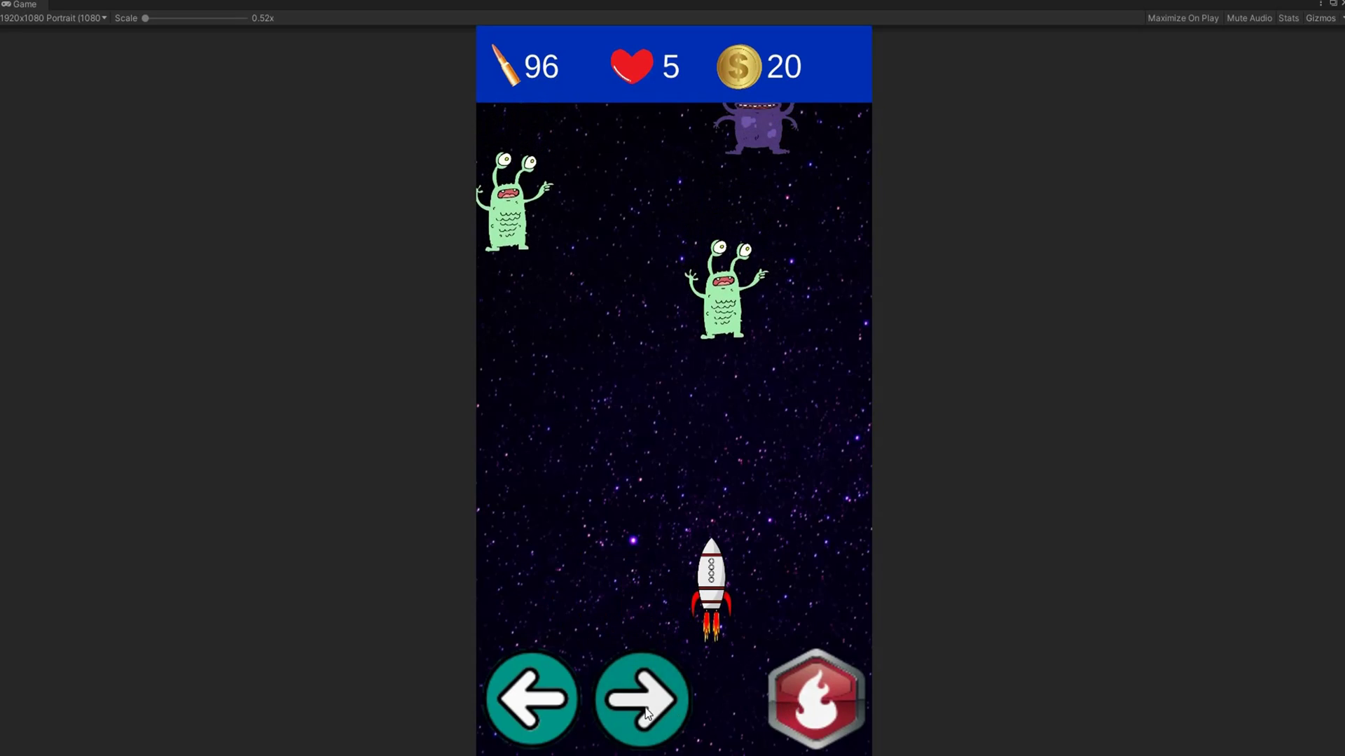
pyautogui.click(812, 704)
pyautogui.click(812, 704)
pyautogui.click(780, 713)
pyautogui.press('Right')
pyautogui.click(781, 710)
pyautogui.click(781, 710)
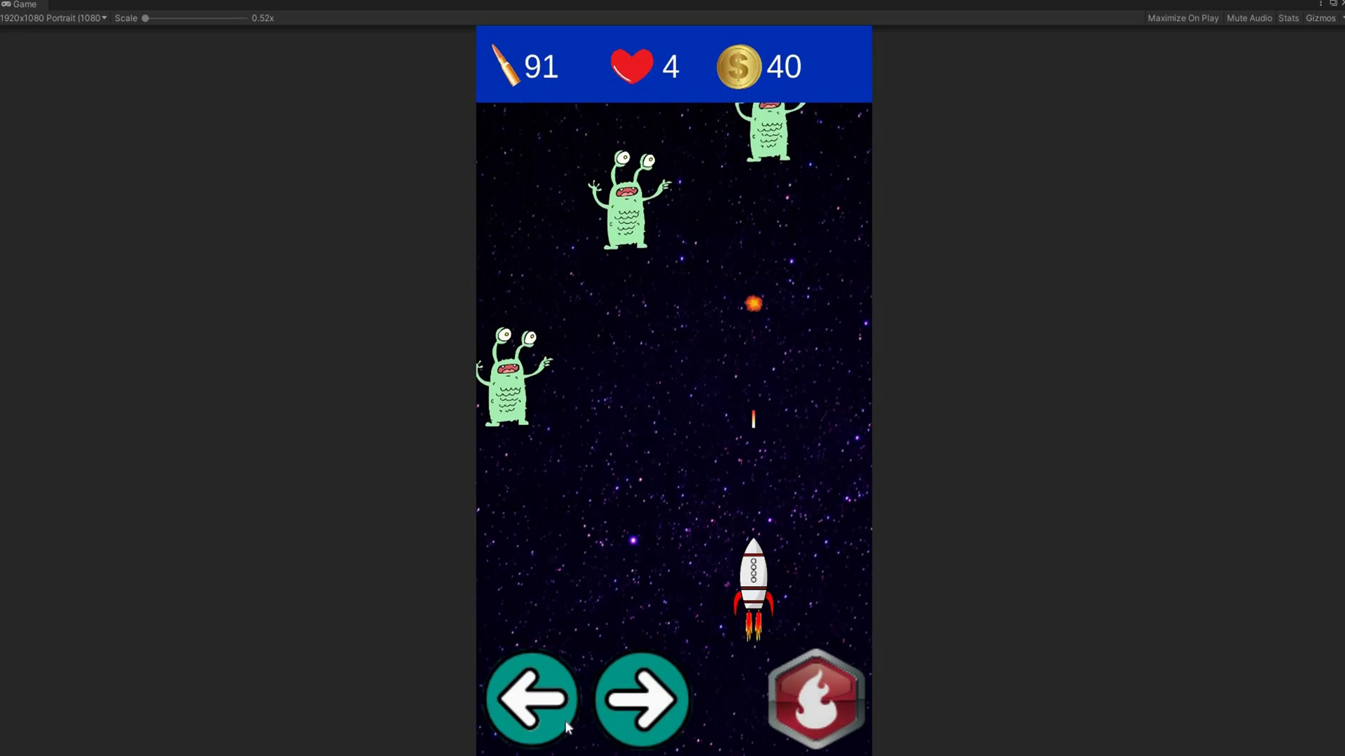
pyautogui.press('space')
pyautogui.click(537, 719)
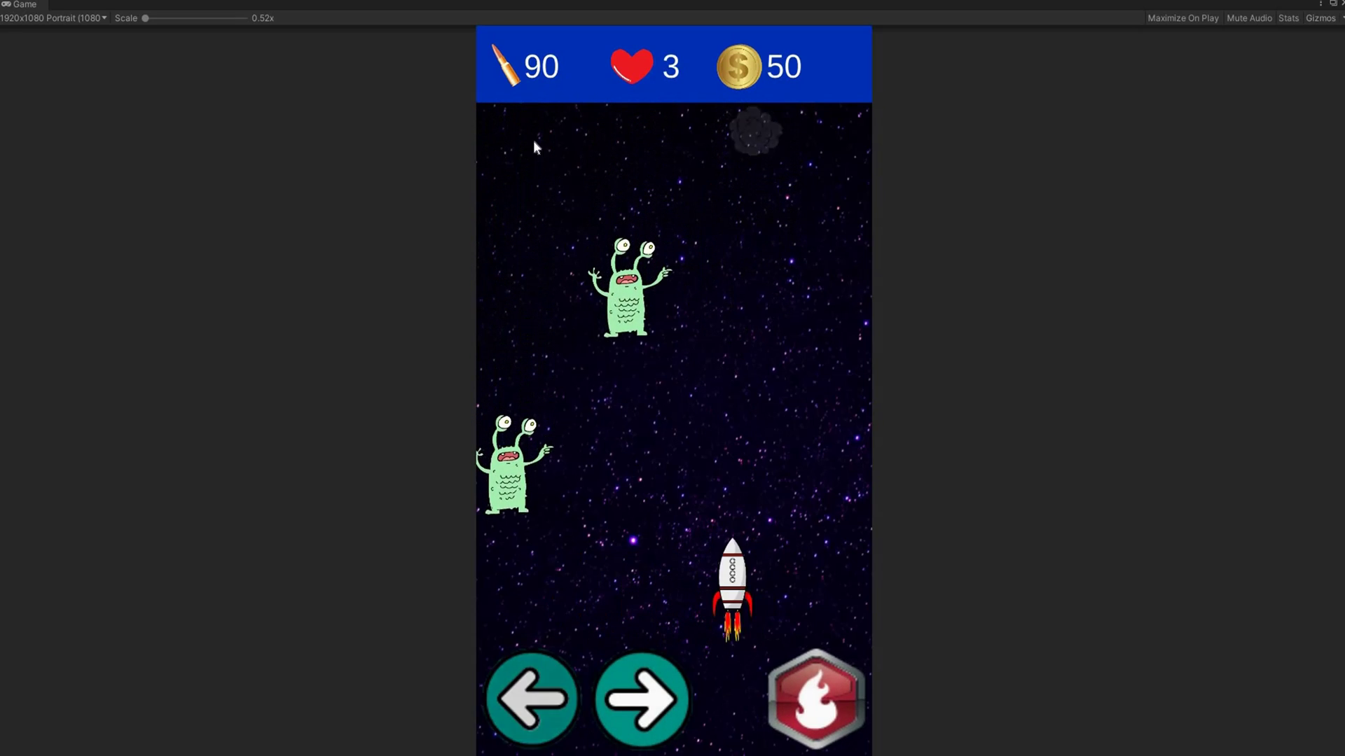
pyautogui.click(839, 687)
pyautogui.click(648, 703)
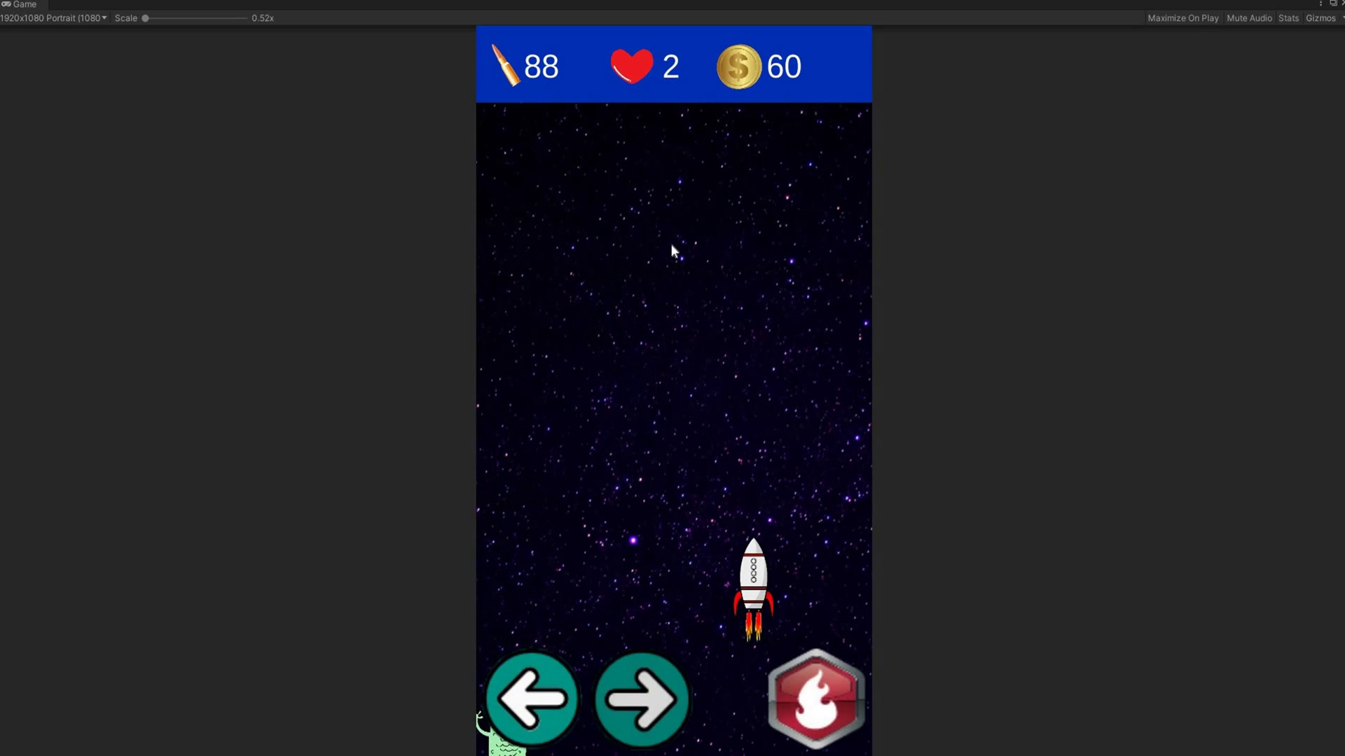
pyautogui.click(537, 689)
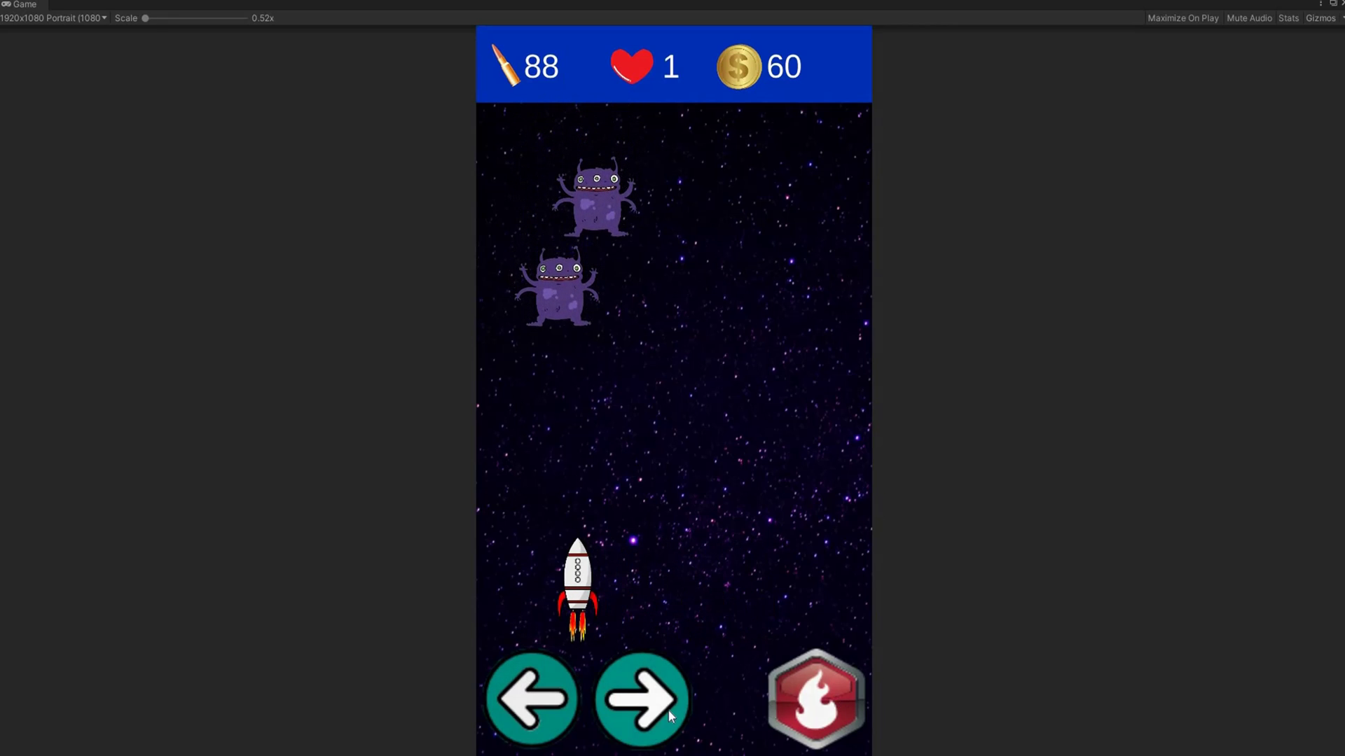
pyautogui.click(831, 699)
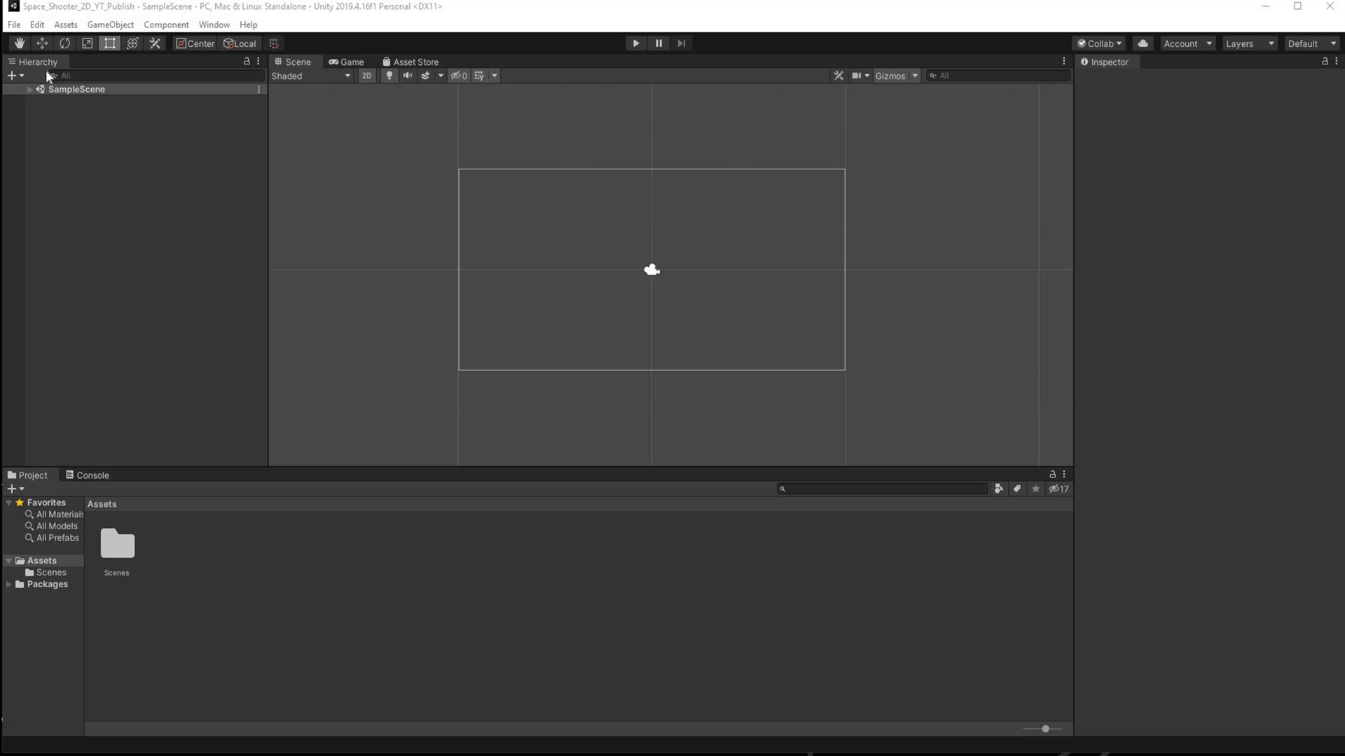
# Step: Switch the project's build platform to Android and add the open SampleScene to the scenes in the build
pyautogui.click(14, 24)
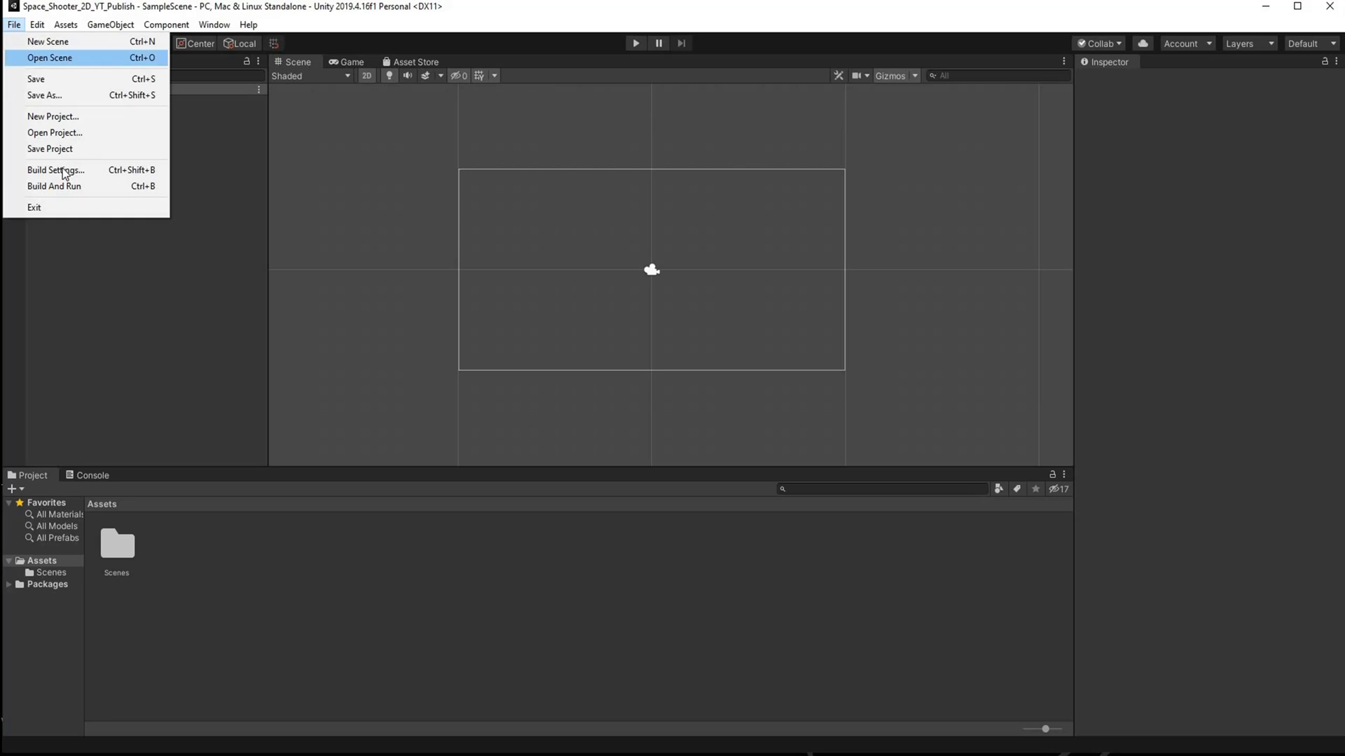
pyautogui.click(70, 168)
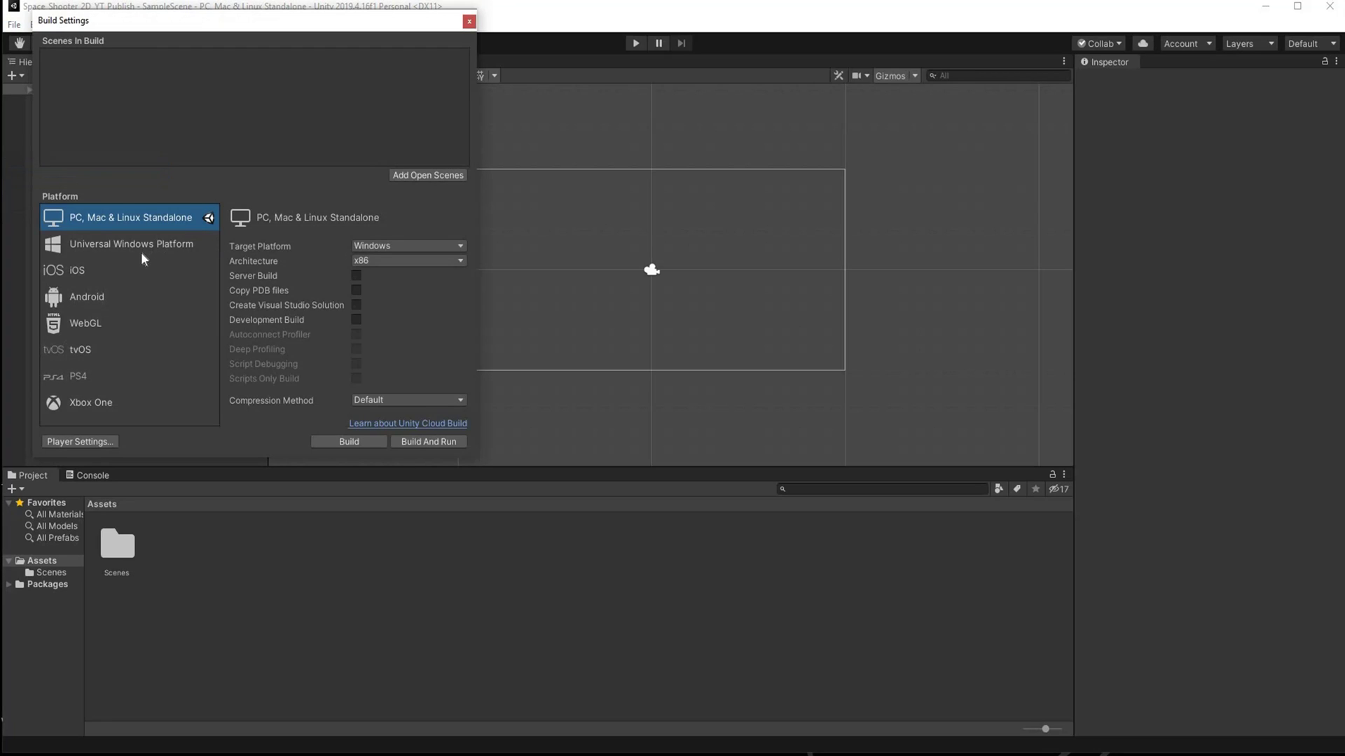
pyautogui.click(82, 297)
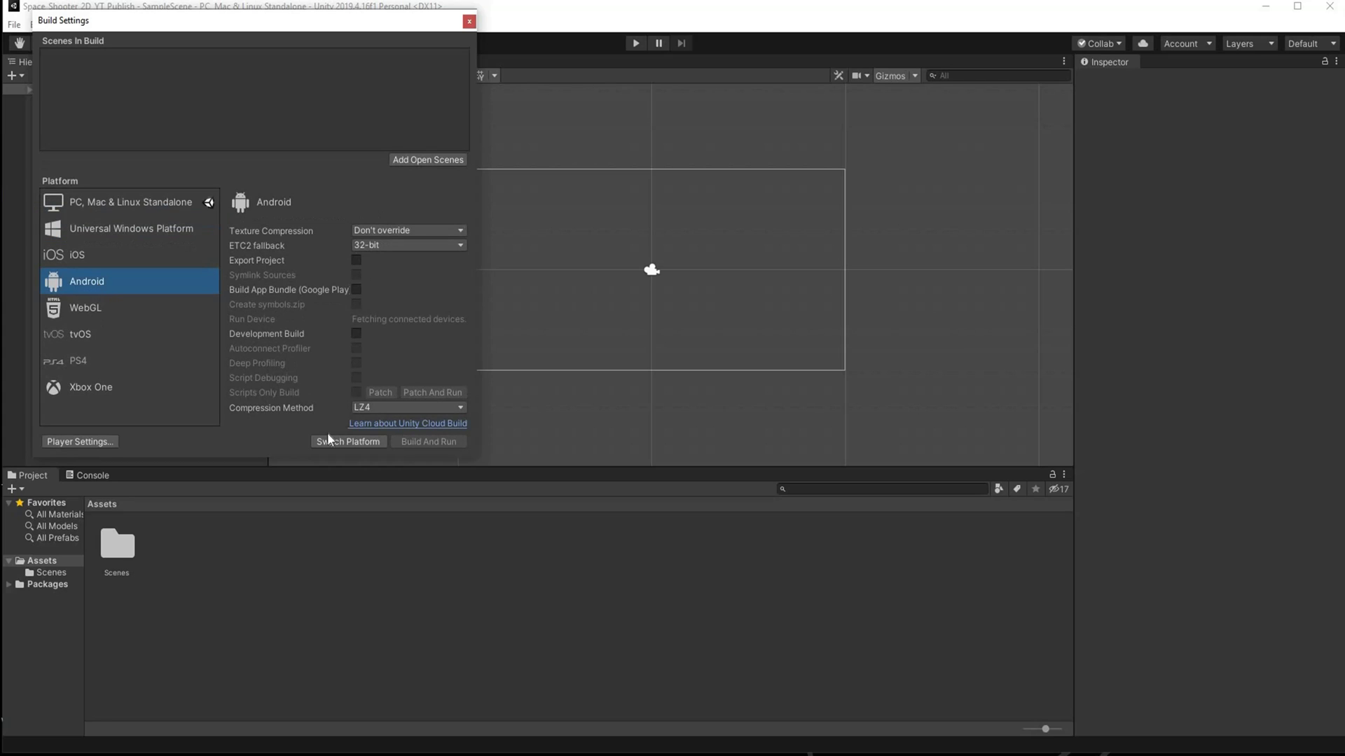
pyautogui.click(348, 441)
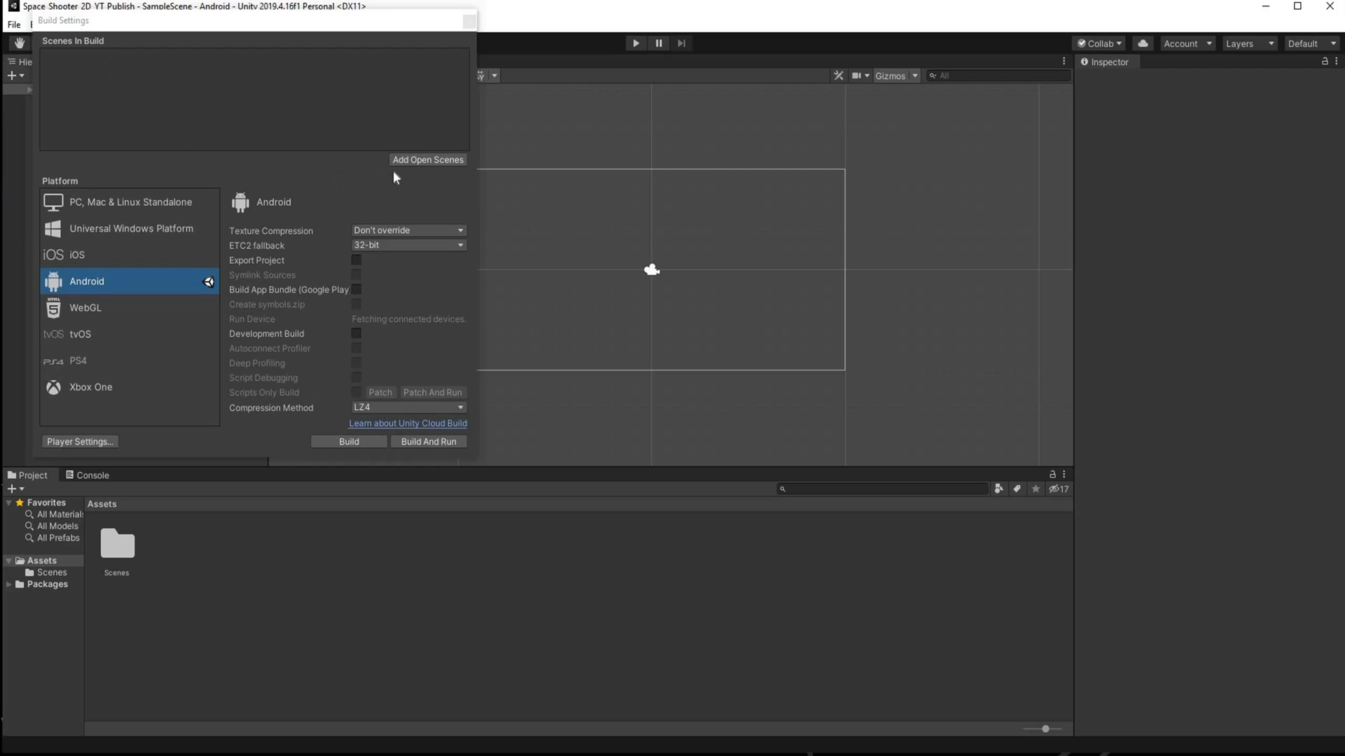
pyautogui.click(426, 160)
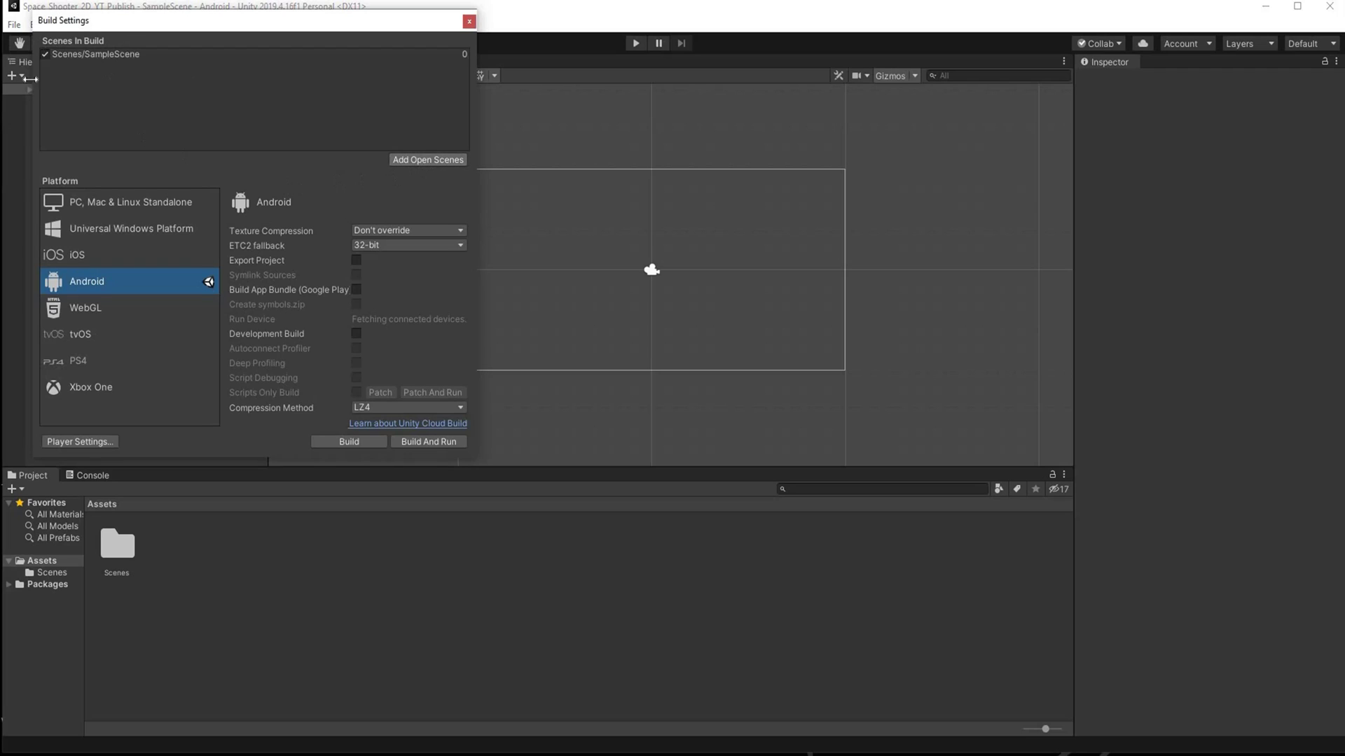
pyautogui.click(469, 22)
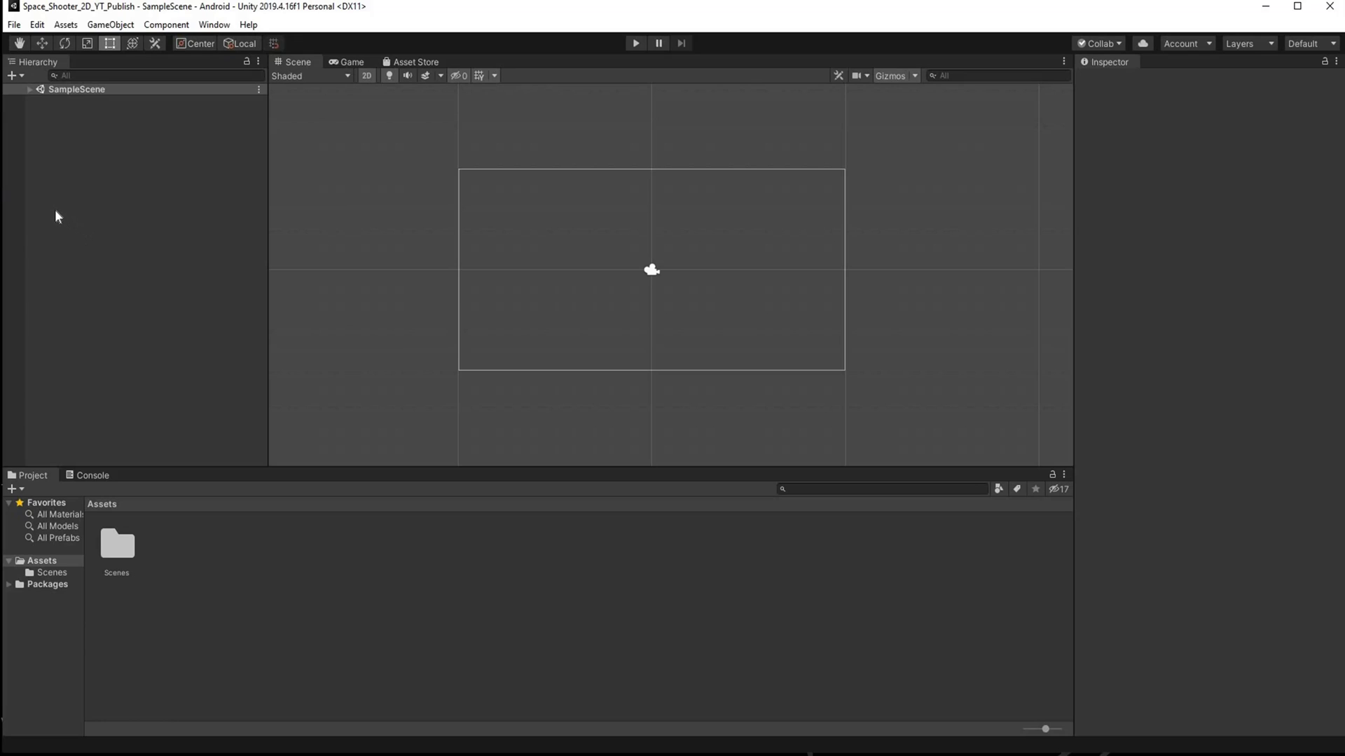
# Step: Set the Game view's resolution to 1920x1080 Portrait (1080x1920)
pyautogui.click(347, 62)
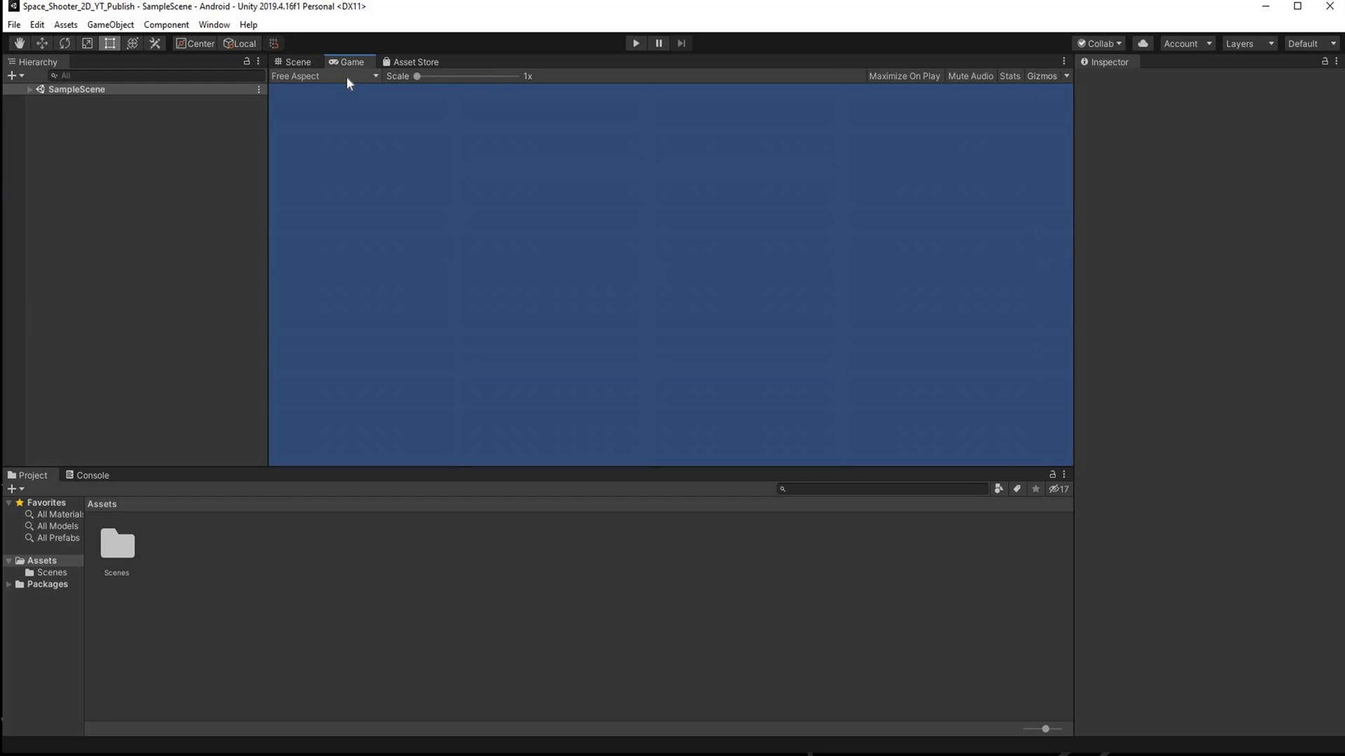
pyautogui.click(365, 77)
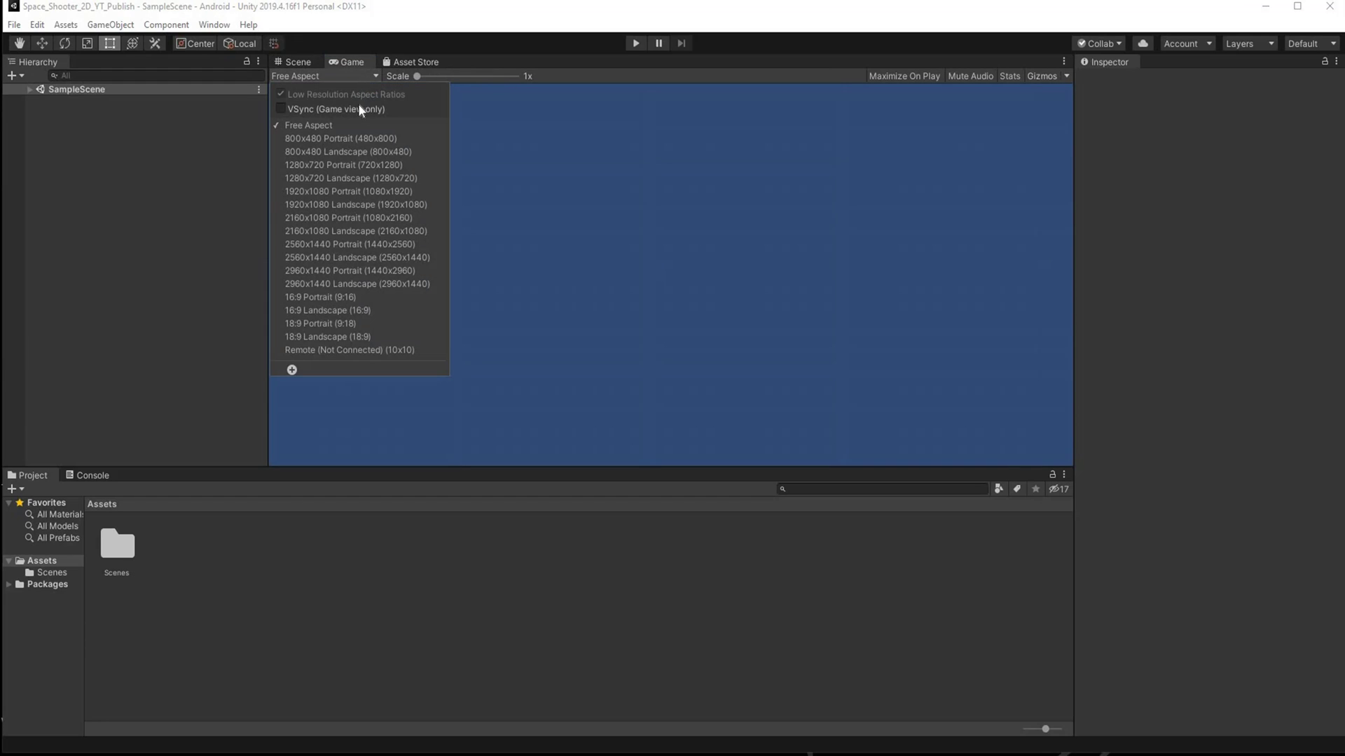
pyautogui.click(341, 192)
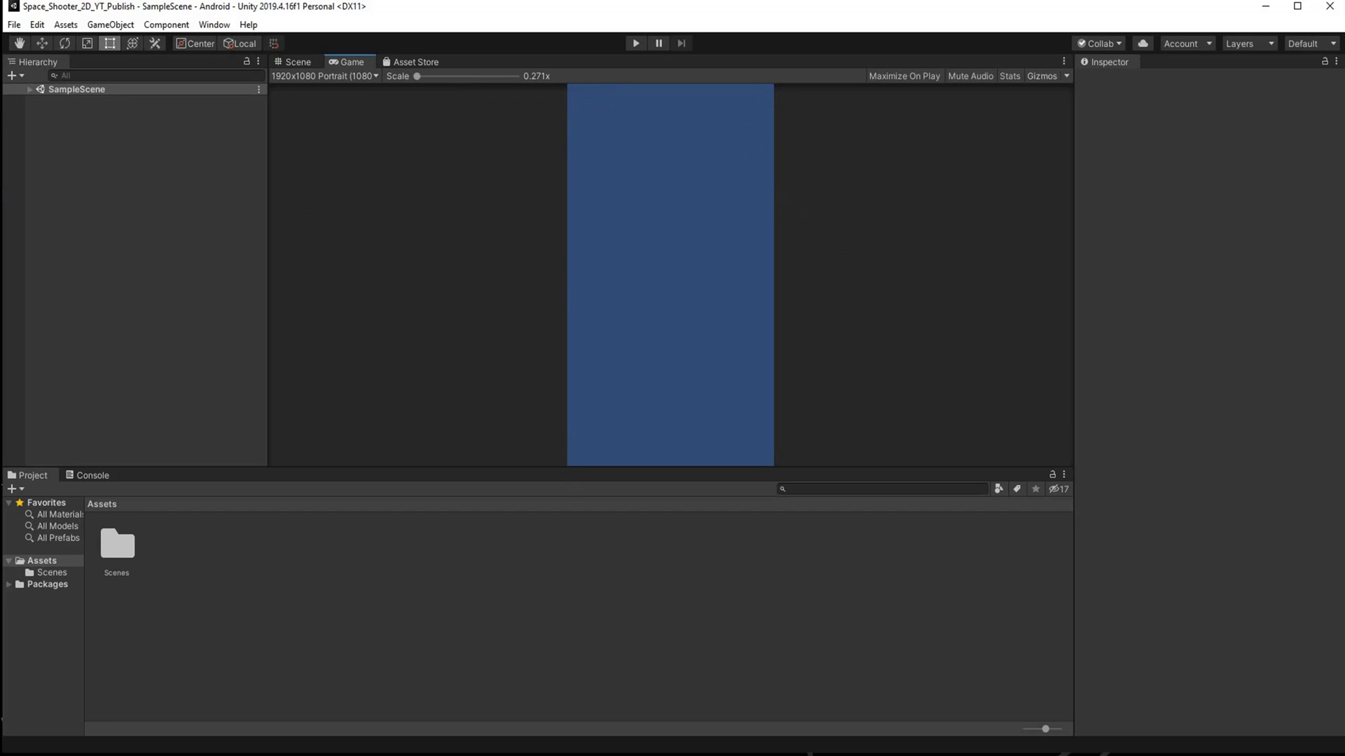
# Step: Add a UI Canvas to SampleScene and name it GameScreenCanvas
pyautogui.click(28, 90)
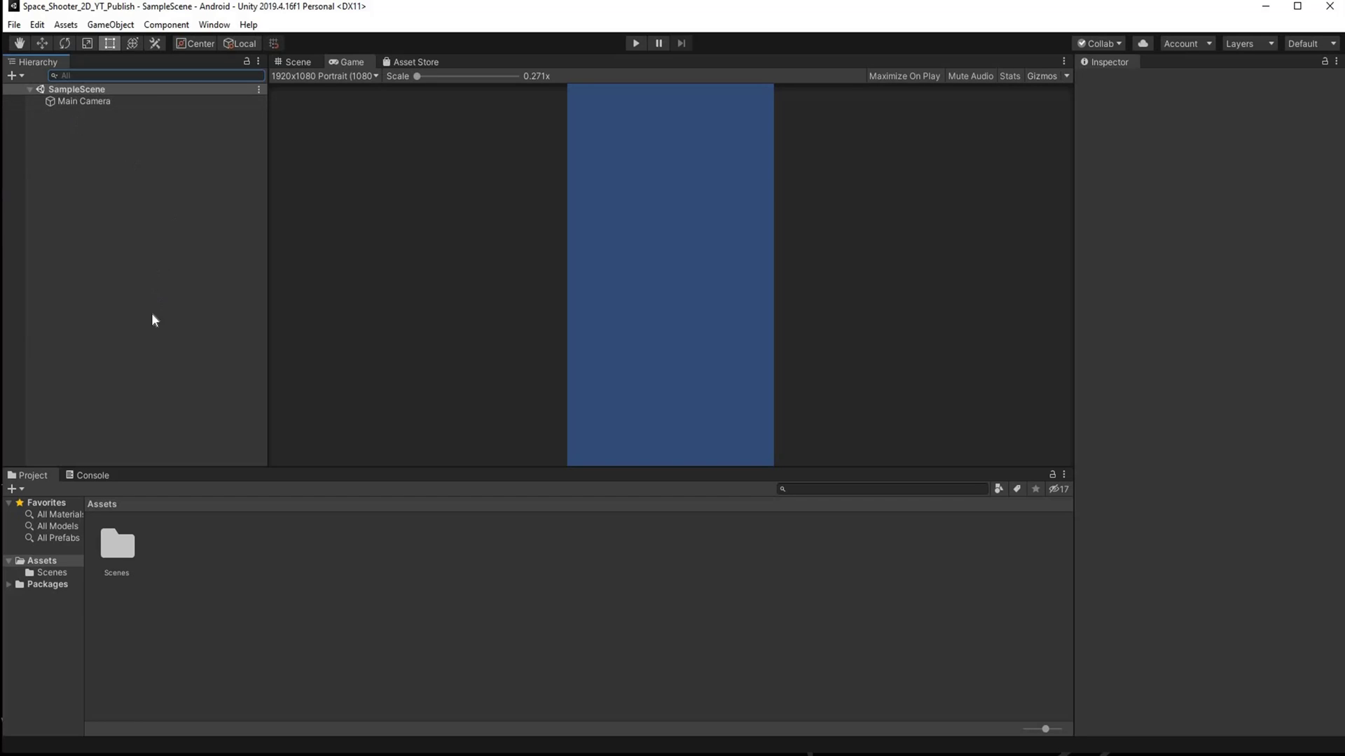
pyautogui.rightClick(74, 117)
pyautogui.moveTo(178, 367)
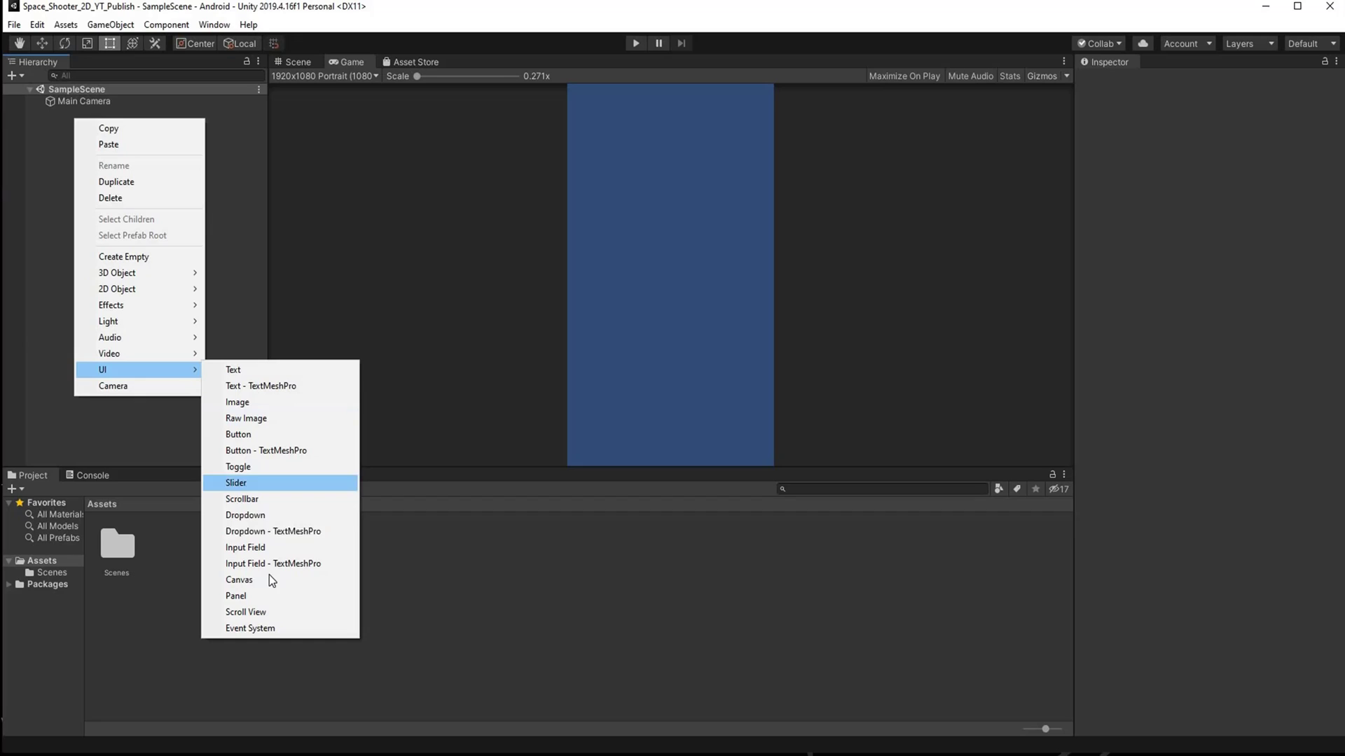
pyautogui.click(268, 580)
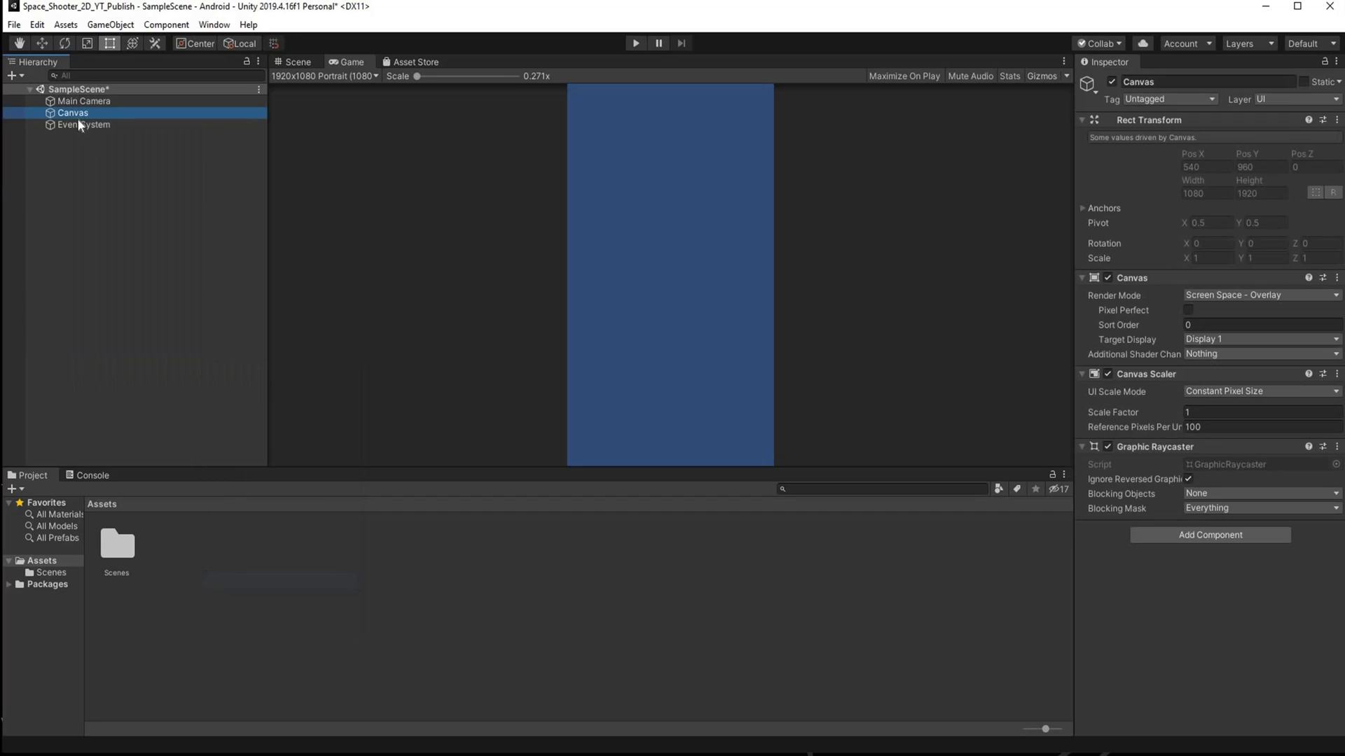
pyautogui.rightClick(112, 159)
pyautogui.click(112, 158)
pyautogui.write('Ga')
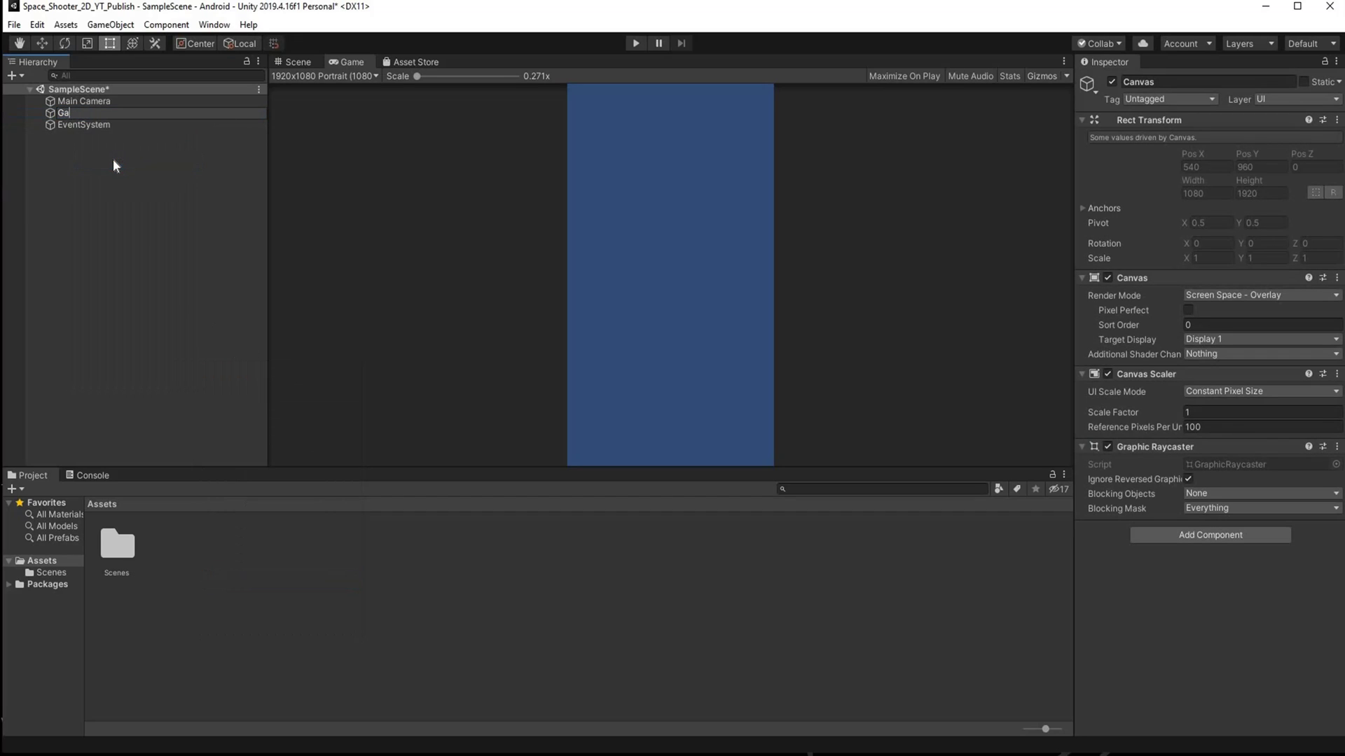
pyautogui.write('meScreenCanvas')
pyautogui.click(86, 145)
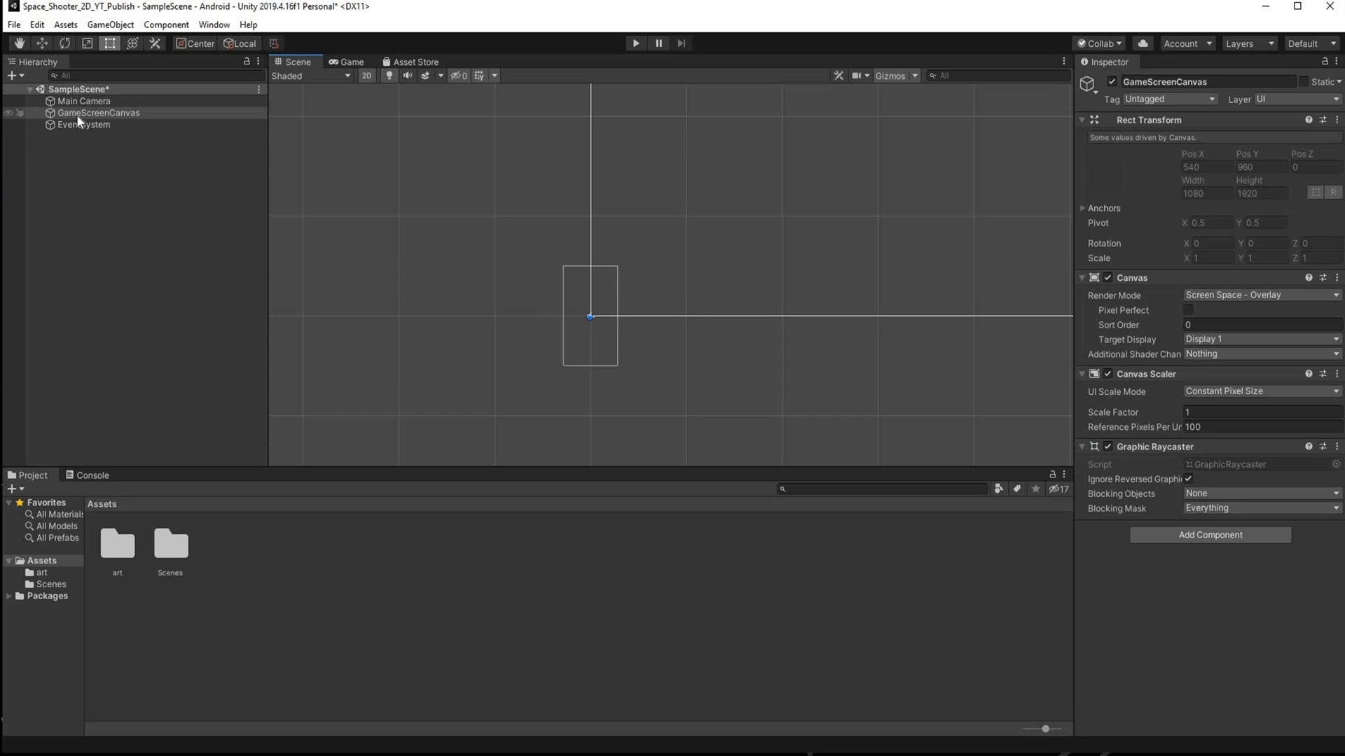
# Step: Set the UI Scale Mode of GameScreenCanvas's Canvas Scaler to Scale With Screen Size
pyautogui.click(77, 116)
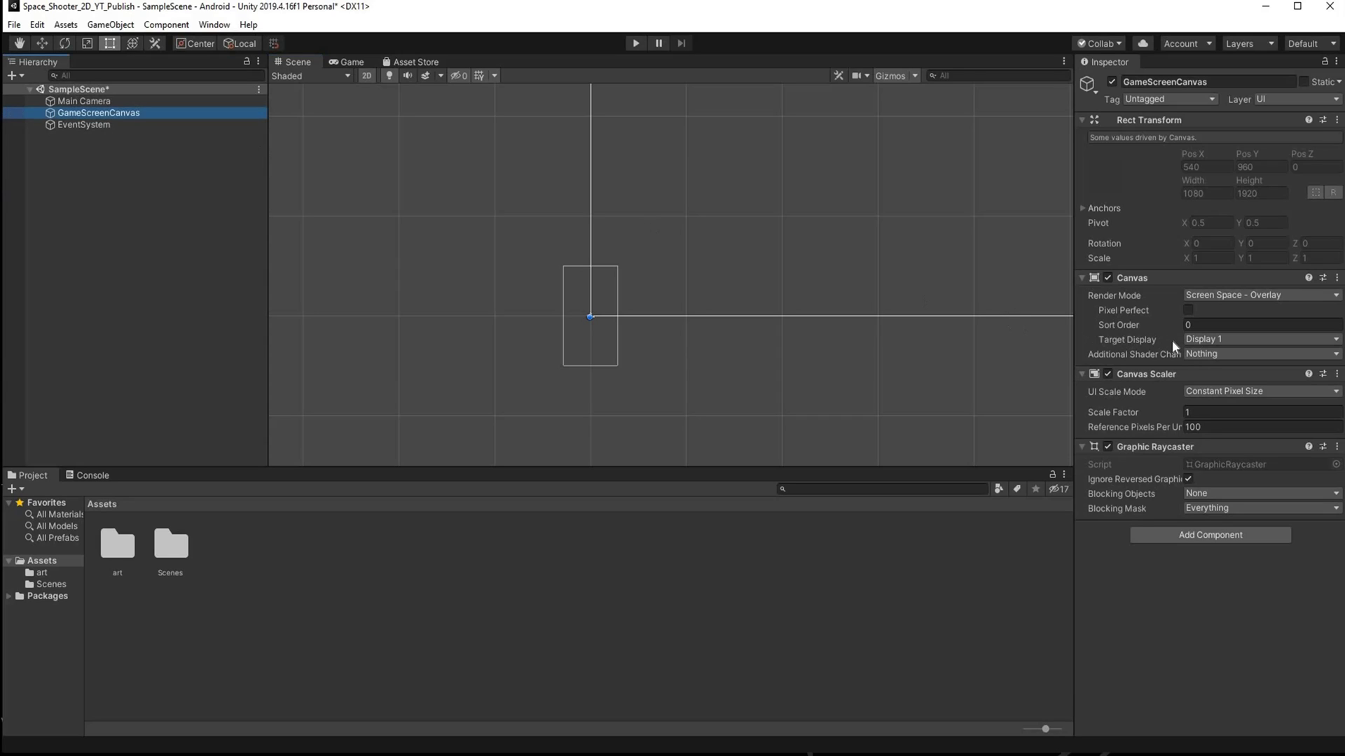
pyautogui.click(1215, 392)
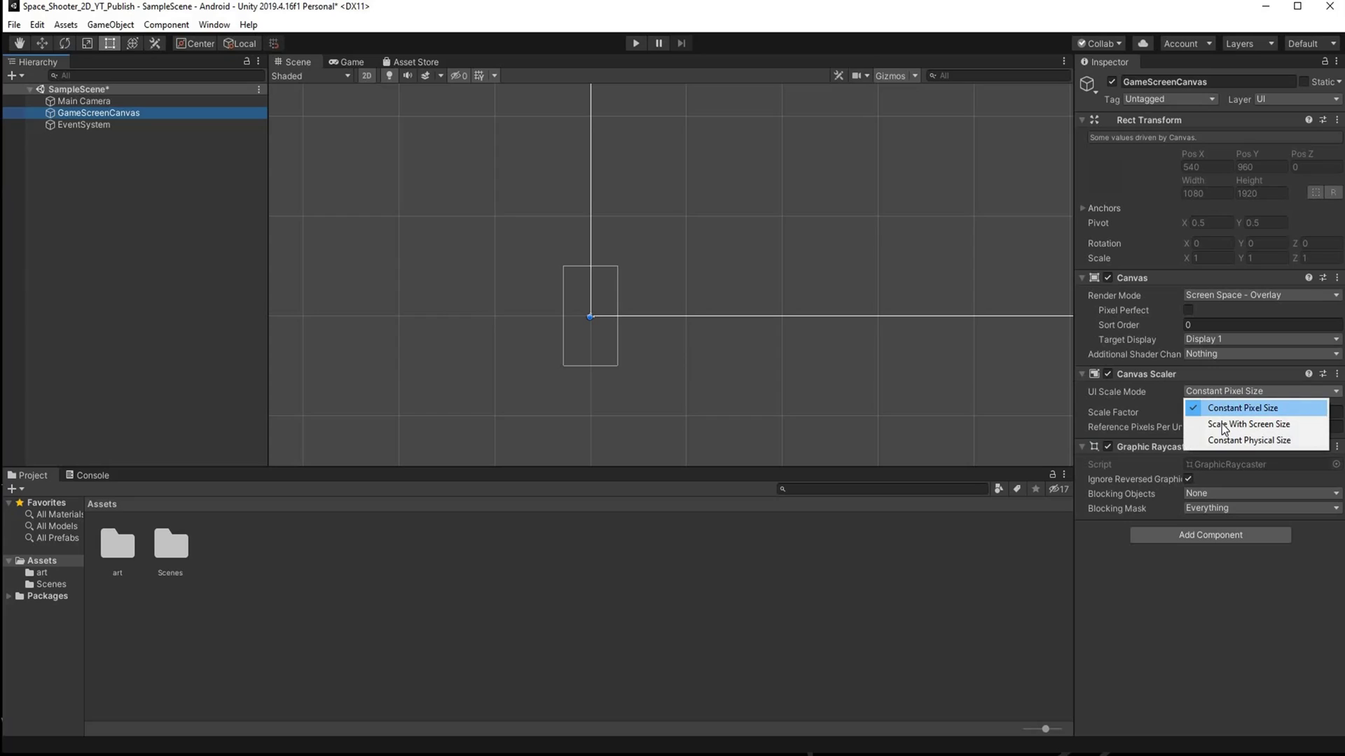
pyautogui.click(1221, 423)
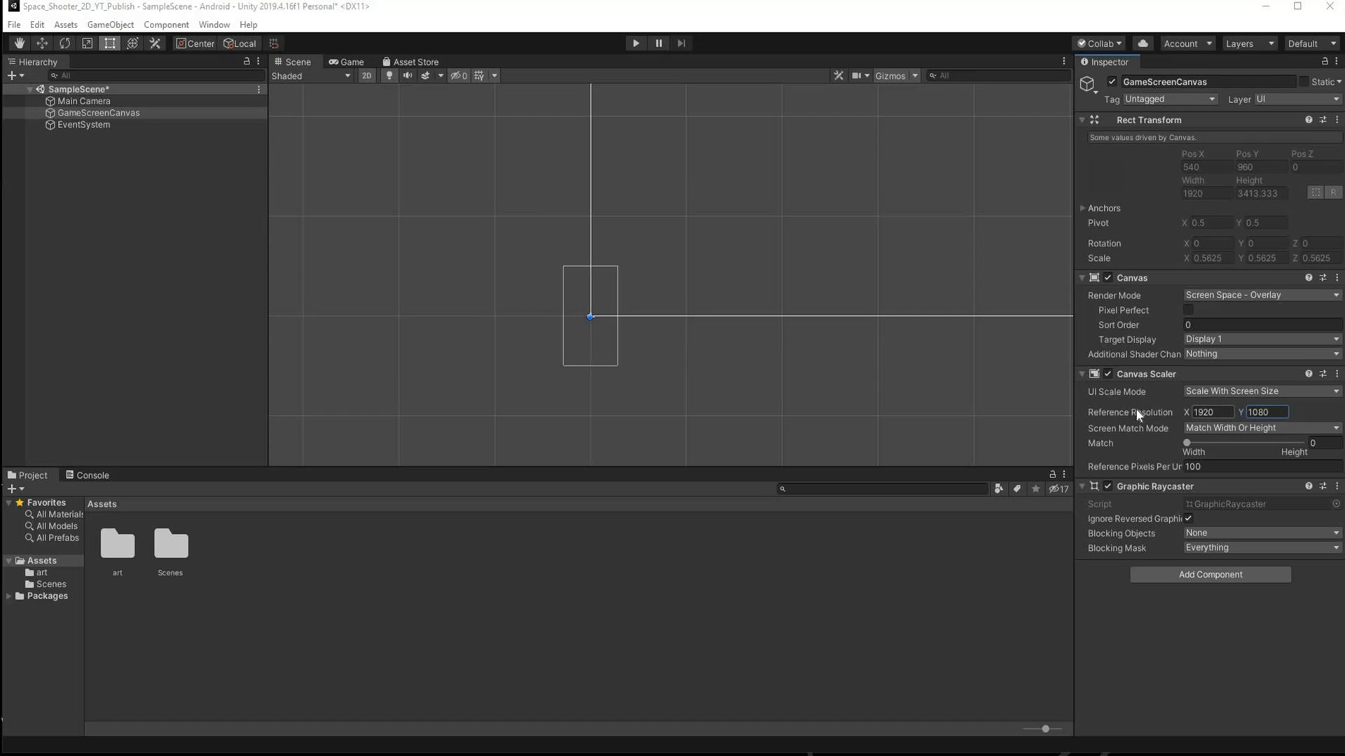
# Step: Set the Canvas Scaler's reference resolution to X 1080 and Y 1920
pyautogui.moveTo(1136, 409); pyautogui.dragTo(1133, 410)
pyautogui.click(1230, 412)
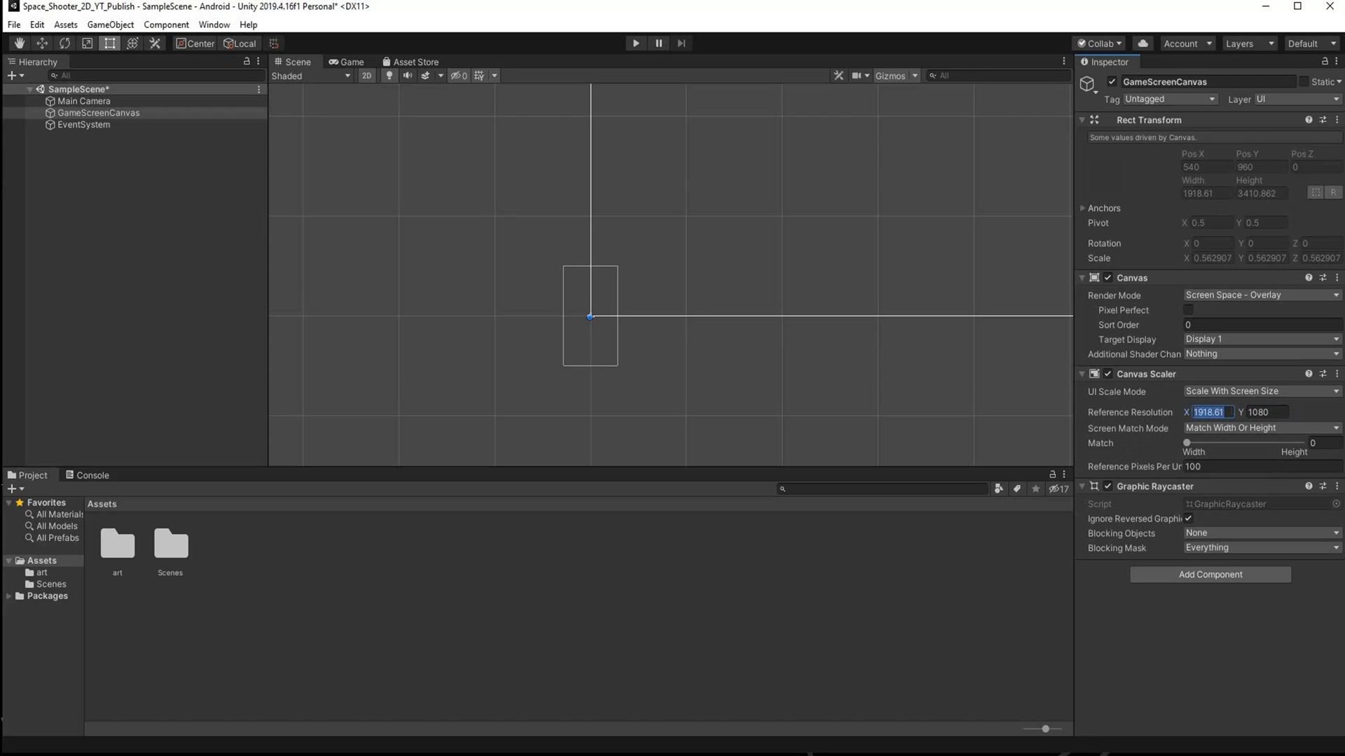
pyautogui.write('1')
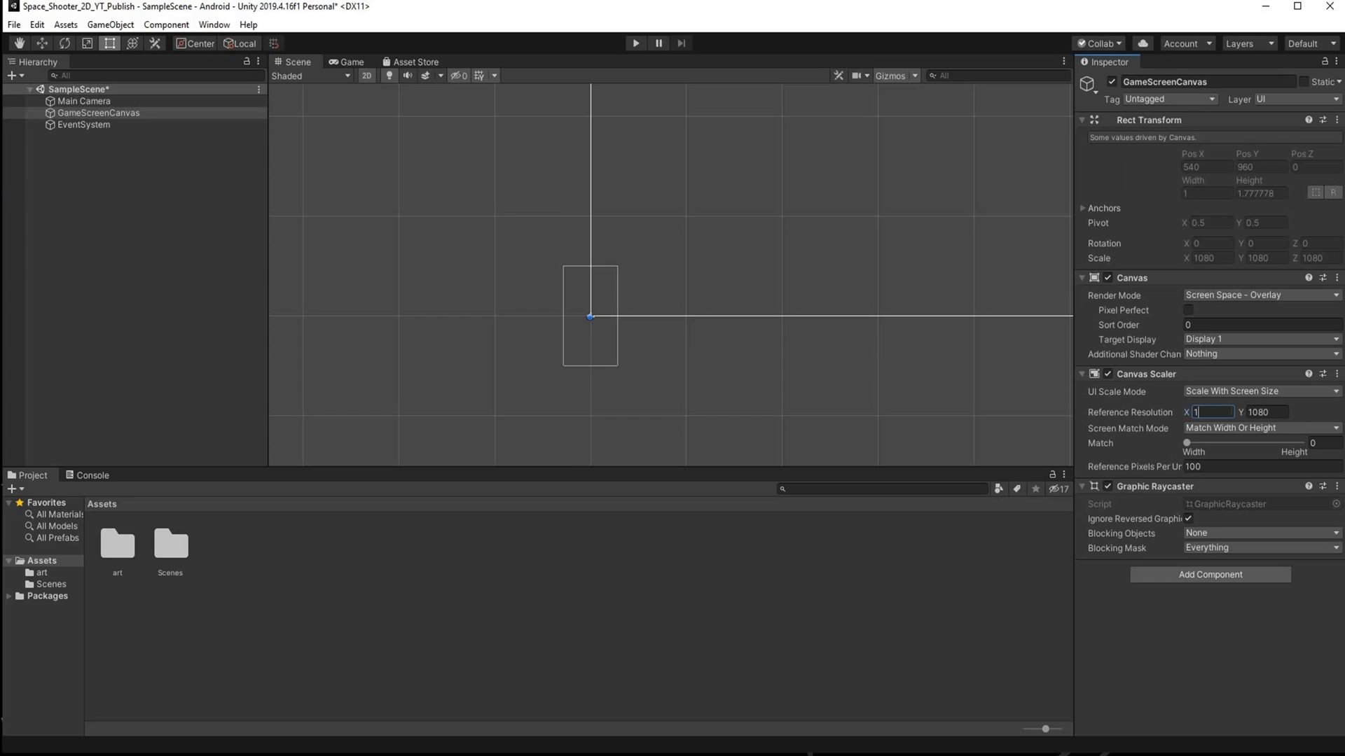
pyautogui.write('080')
pyautogui.press('Tab')
pyautogui.write('1920')
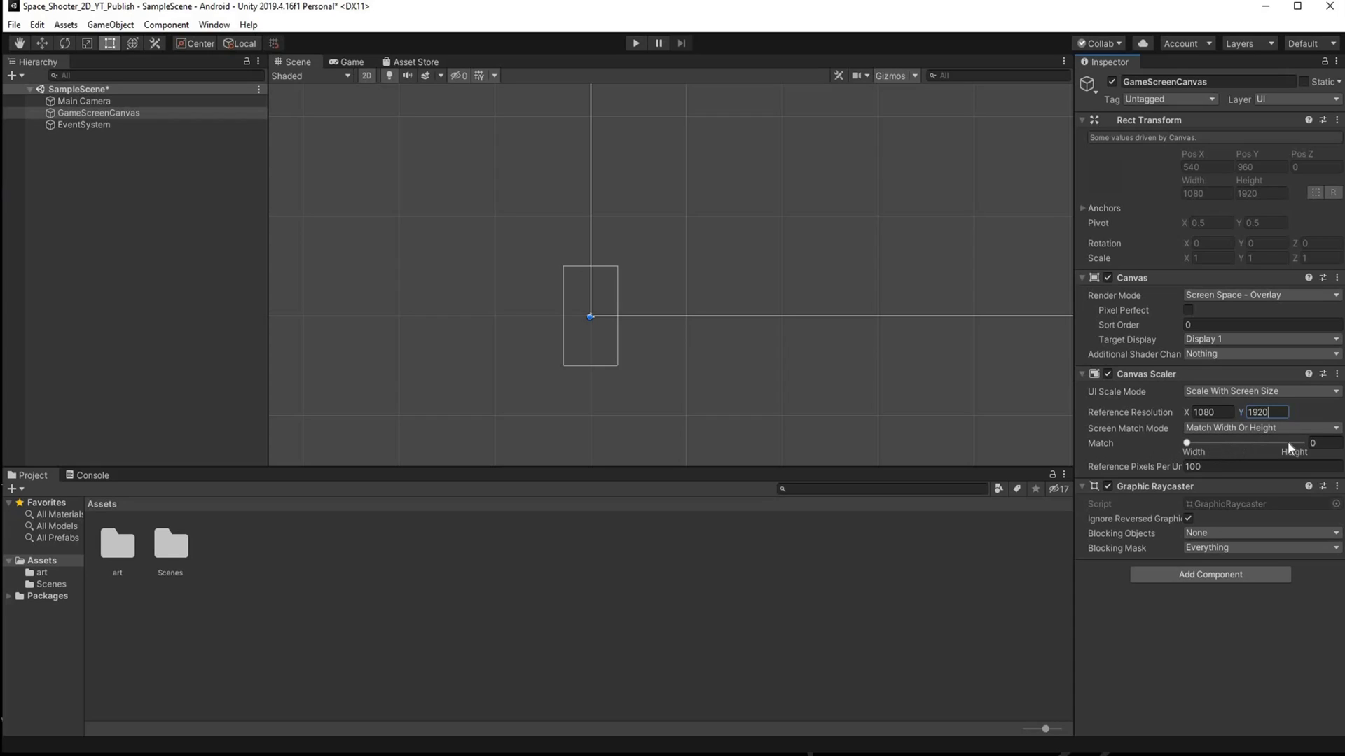
# Step: Set the Canvas Scaler's width/height Match value to 0.5 on GameScreenCanvas
pyautogui.click(1241, 442)
pyautogui.write('0.54')
pyautogui.press('BackSpace')
pyautogui.click(260, 202)
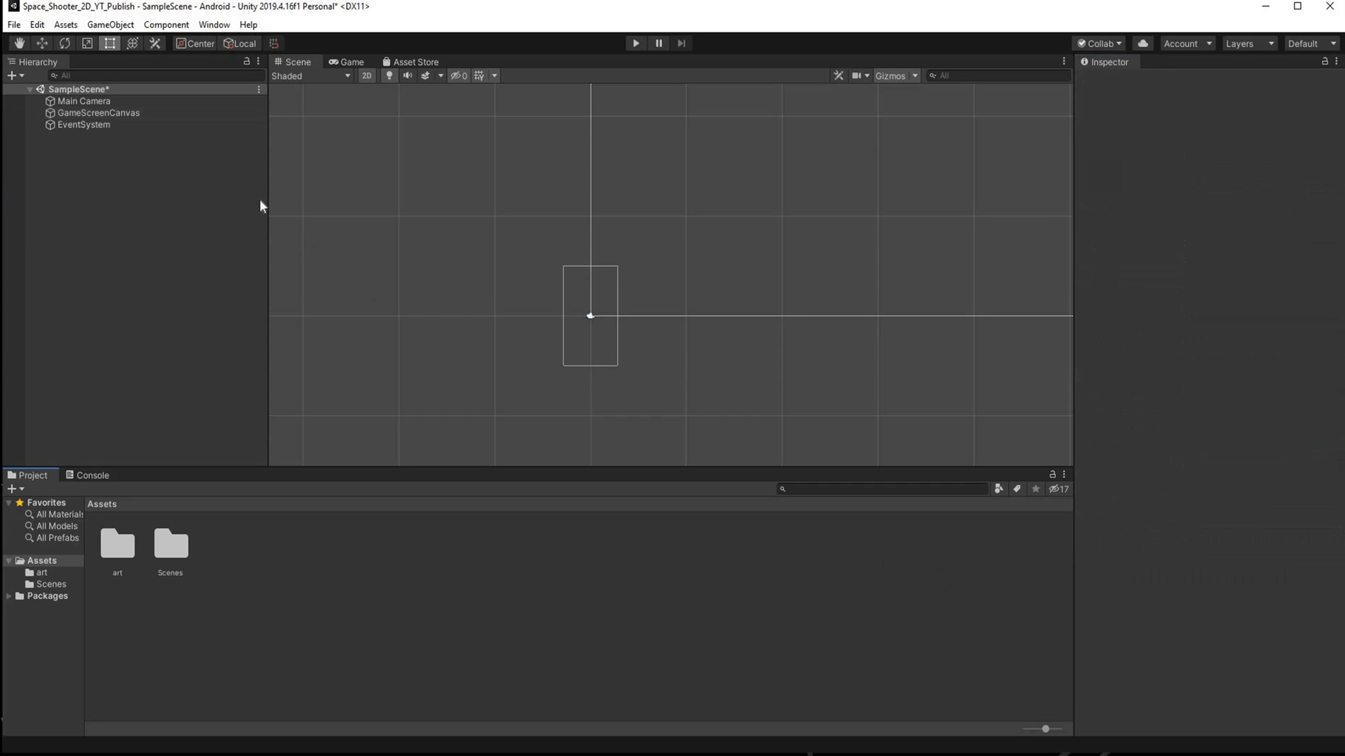
pyautogui.click(121, 112)
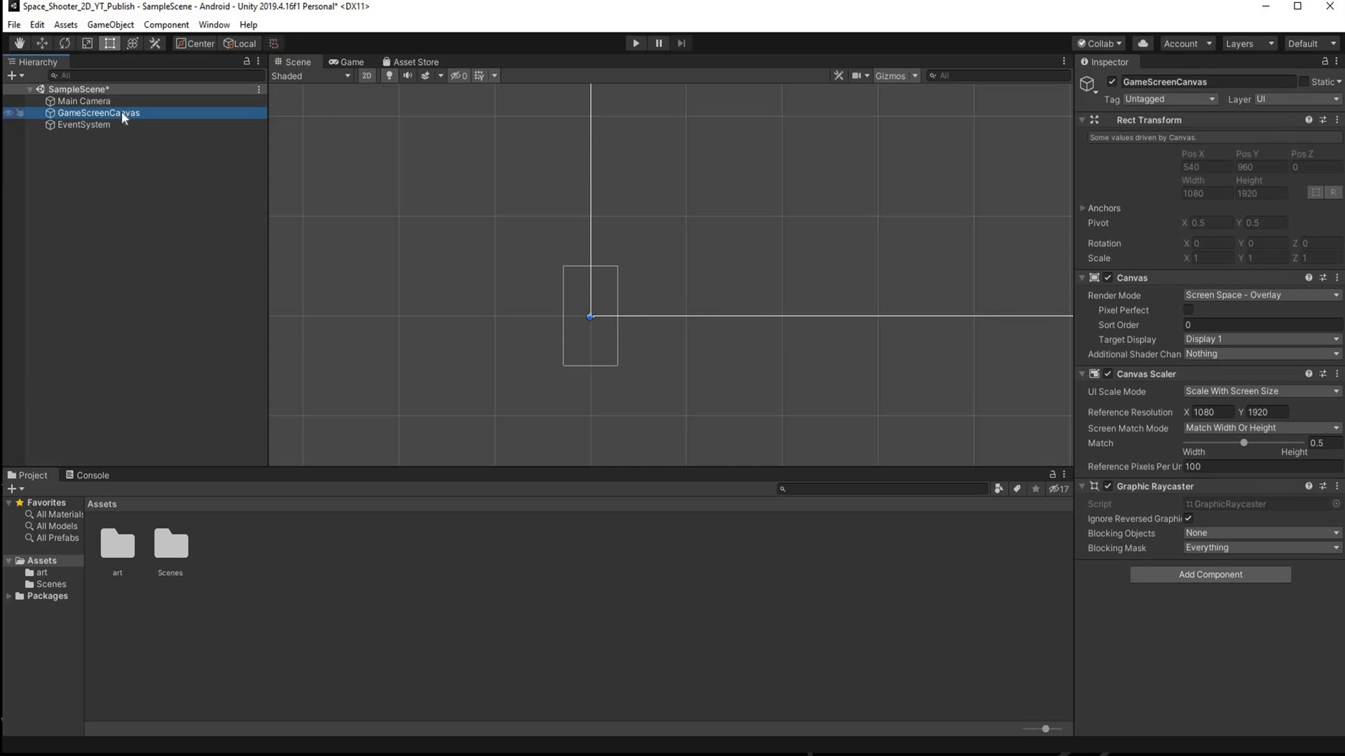
# Step: Save the scene, place the dark starfield sprite from the art folder under GameScreenCanvas, and preview it in the Game view
pyautogui.hotkey('ctrl', 's')
pyautogui.doubleClick(118, 545)
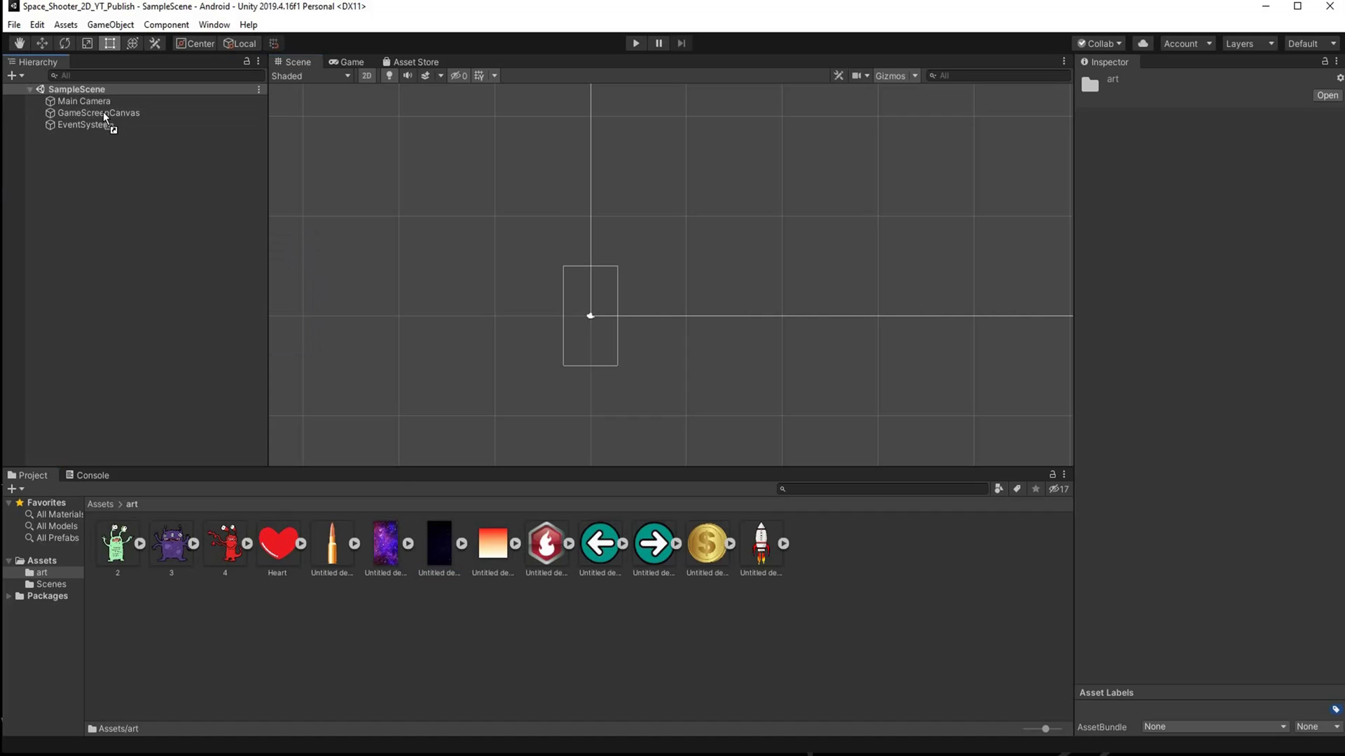
pyautogui.moveTo(104, 117); pyautogui.dragTo(104, 117)
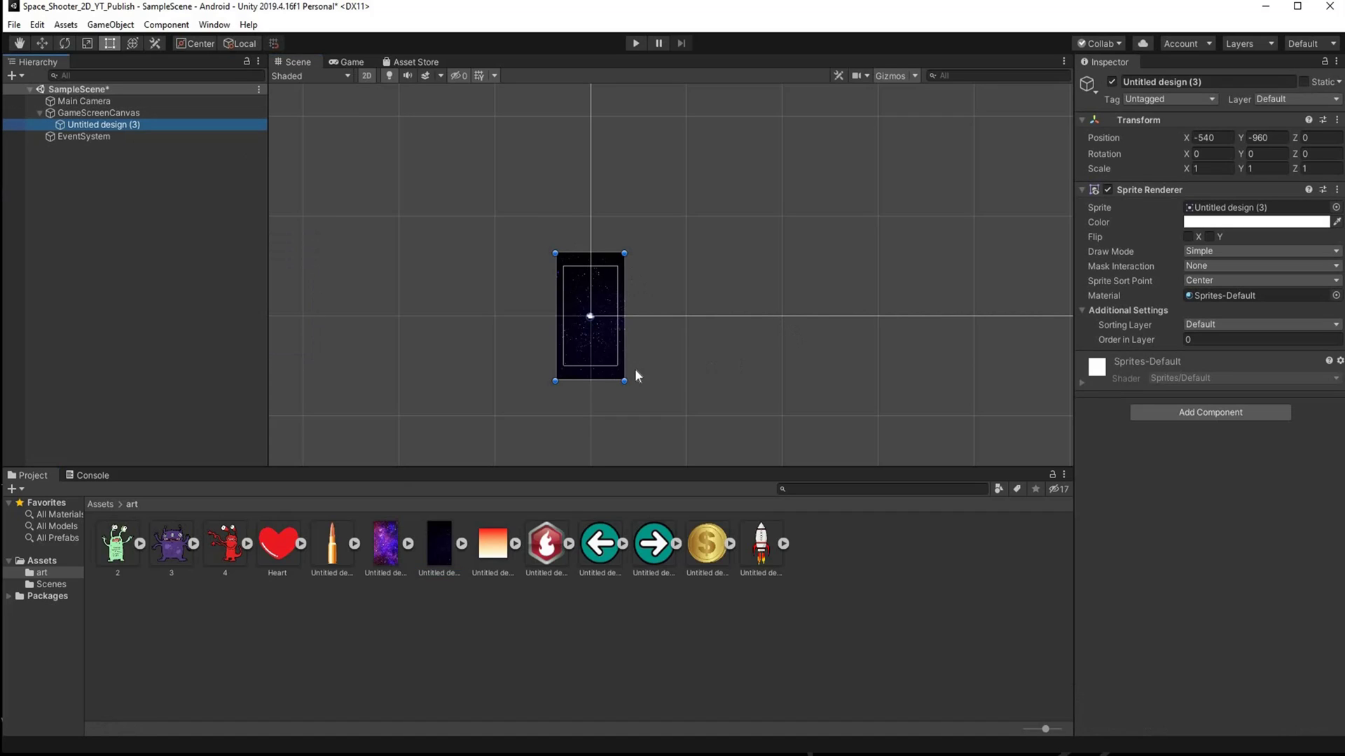
pyautogui.scroll(1, 634, 368)
pyautogui.scroll(8, 578, 314)
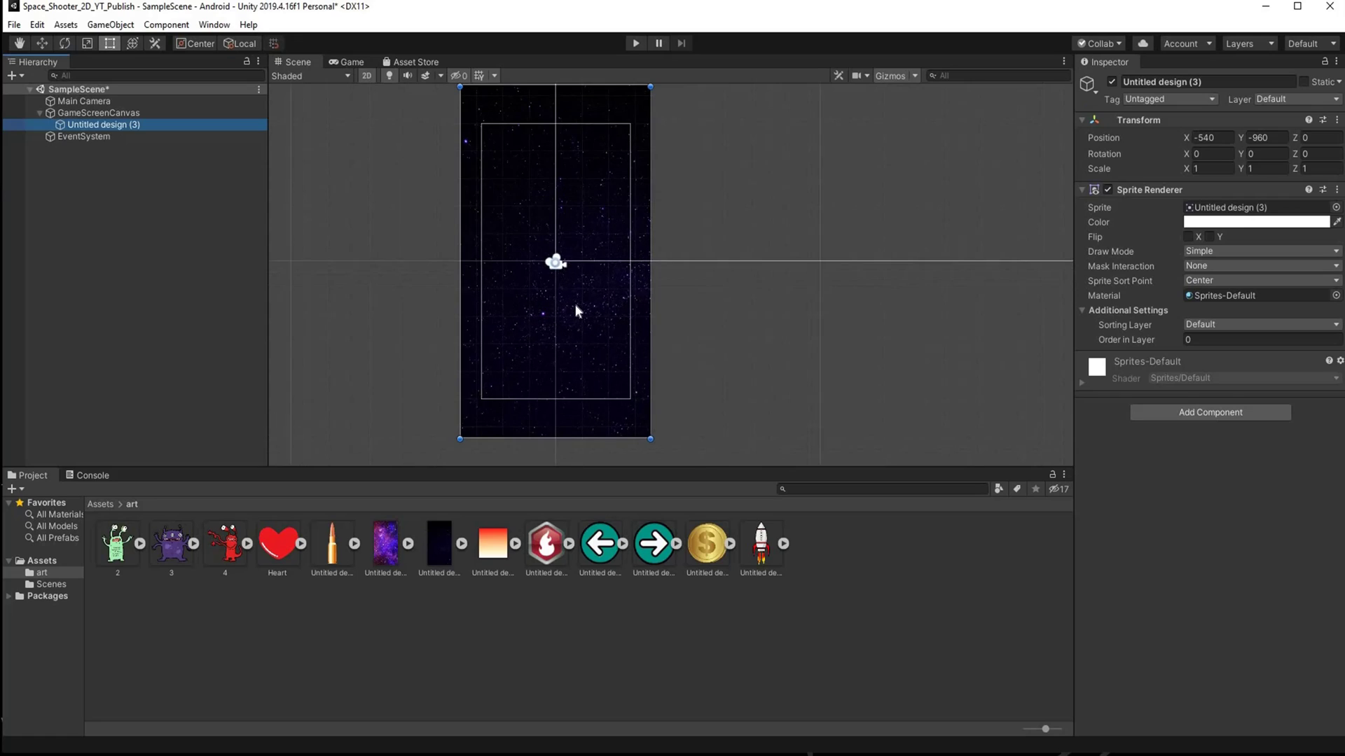
pyautogui.scroll(-5, 574, 304)
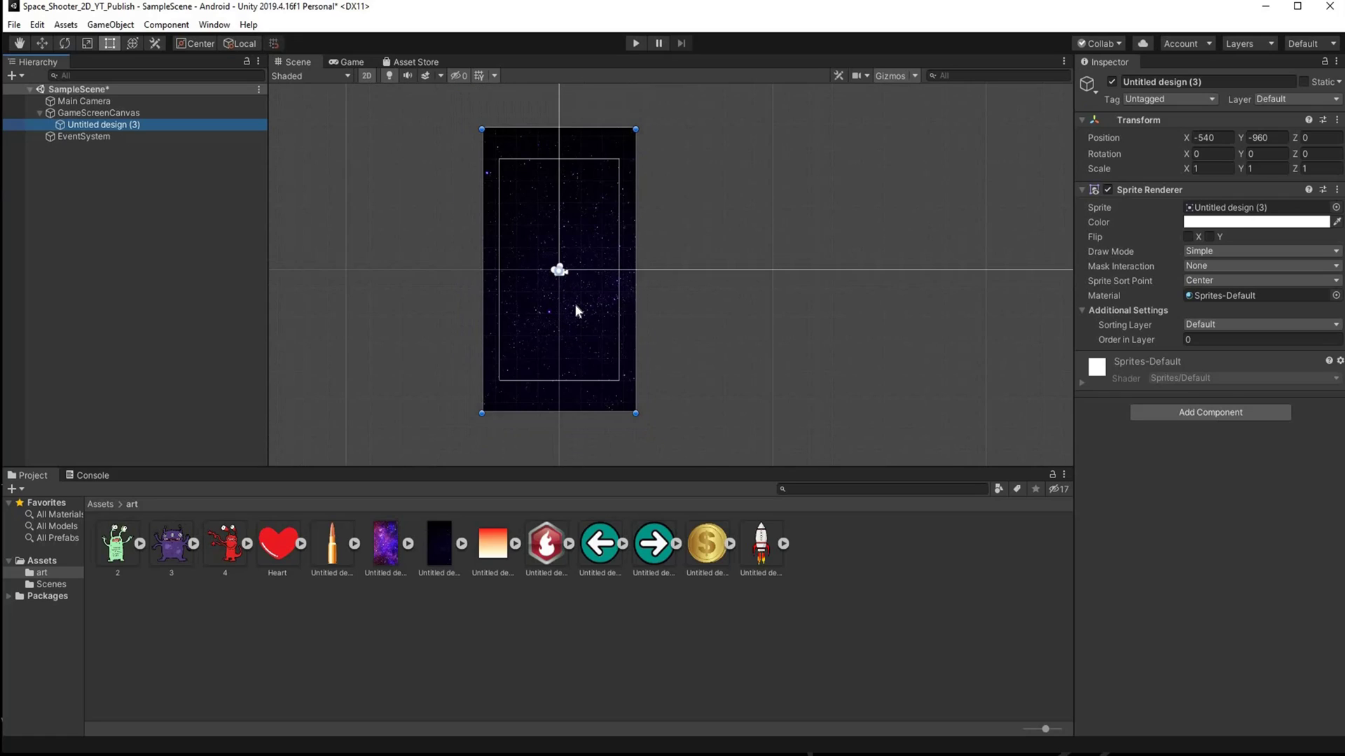
pyautogui.click(352, 61)
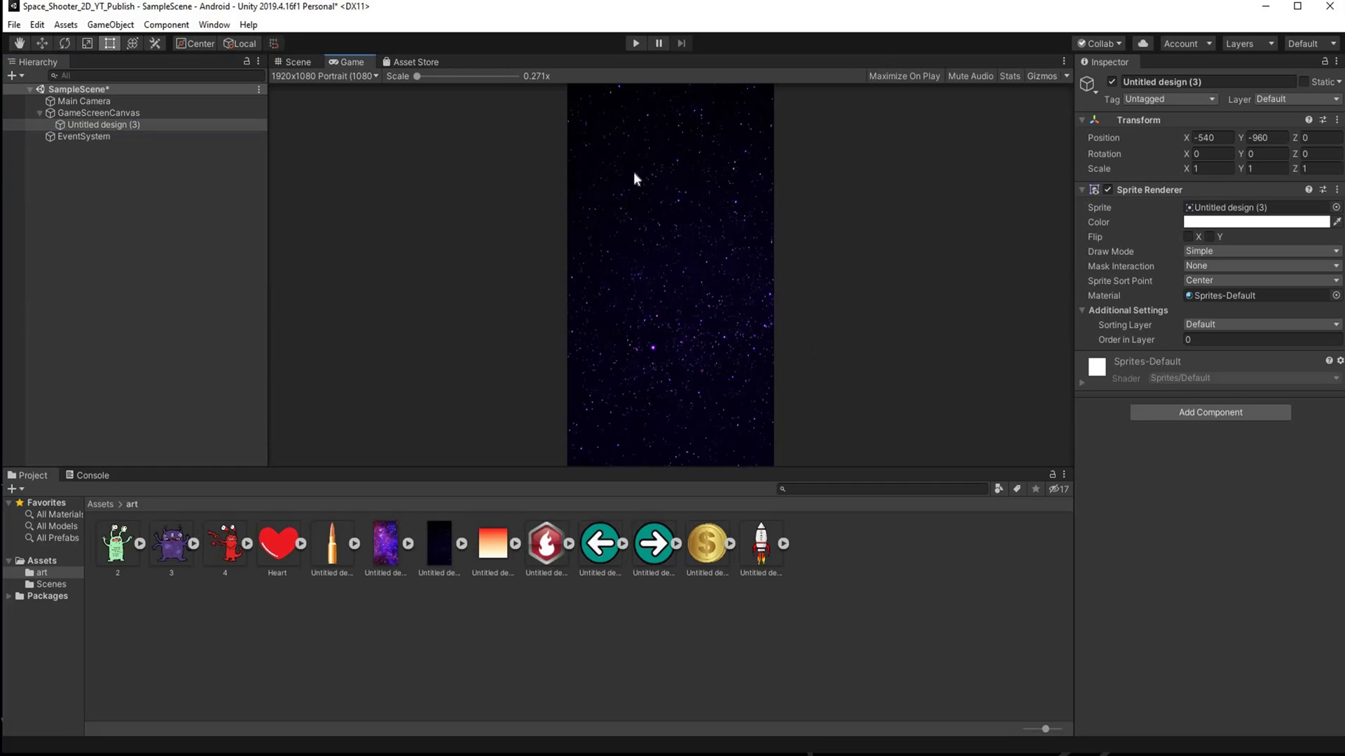
pyautogui.click(291, 63)
# Step: Rename the starfield sprite object under GameScreenCanvas as Background_image
pyautogui.rightClick(93, 124)
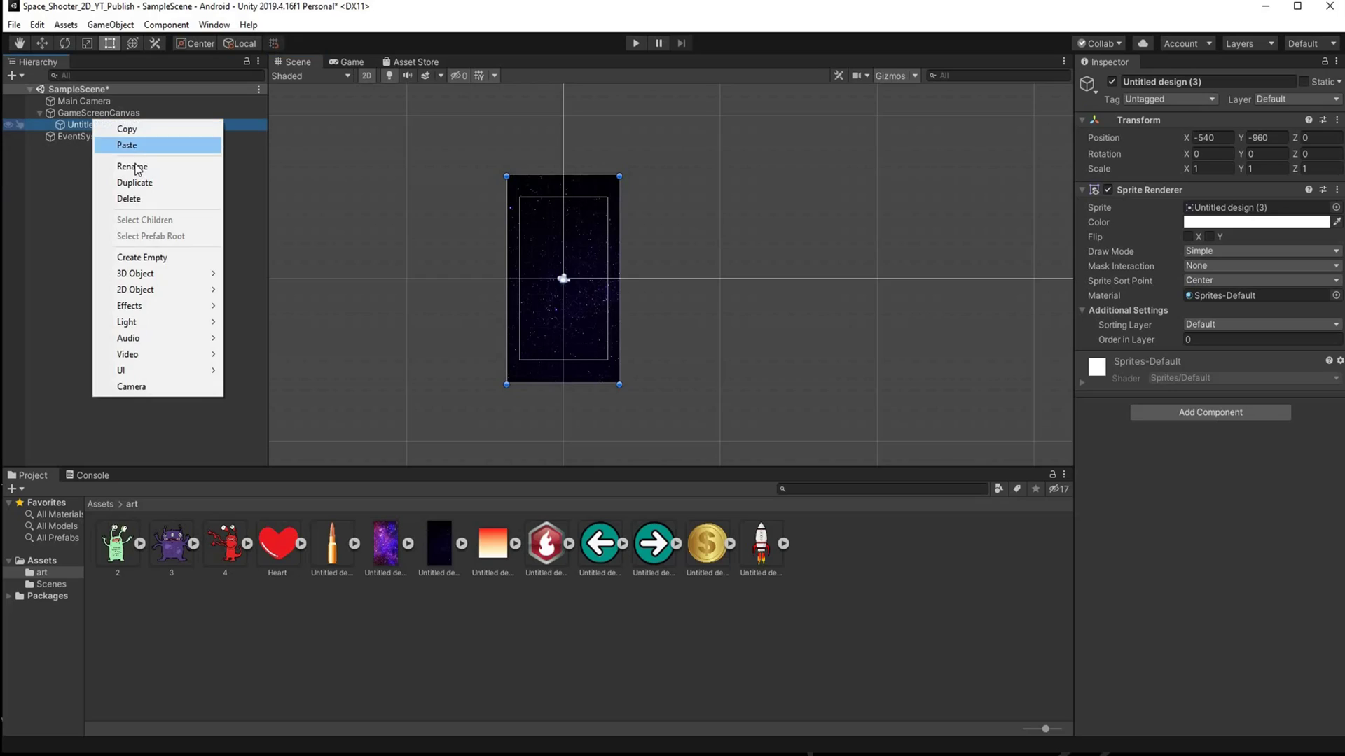
pyautogui.click(135, 162)
pyautogui.write('Gackground')
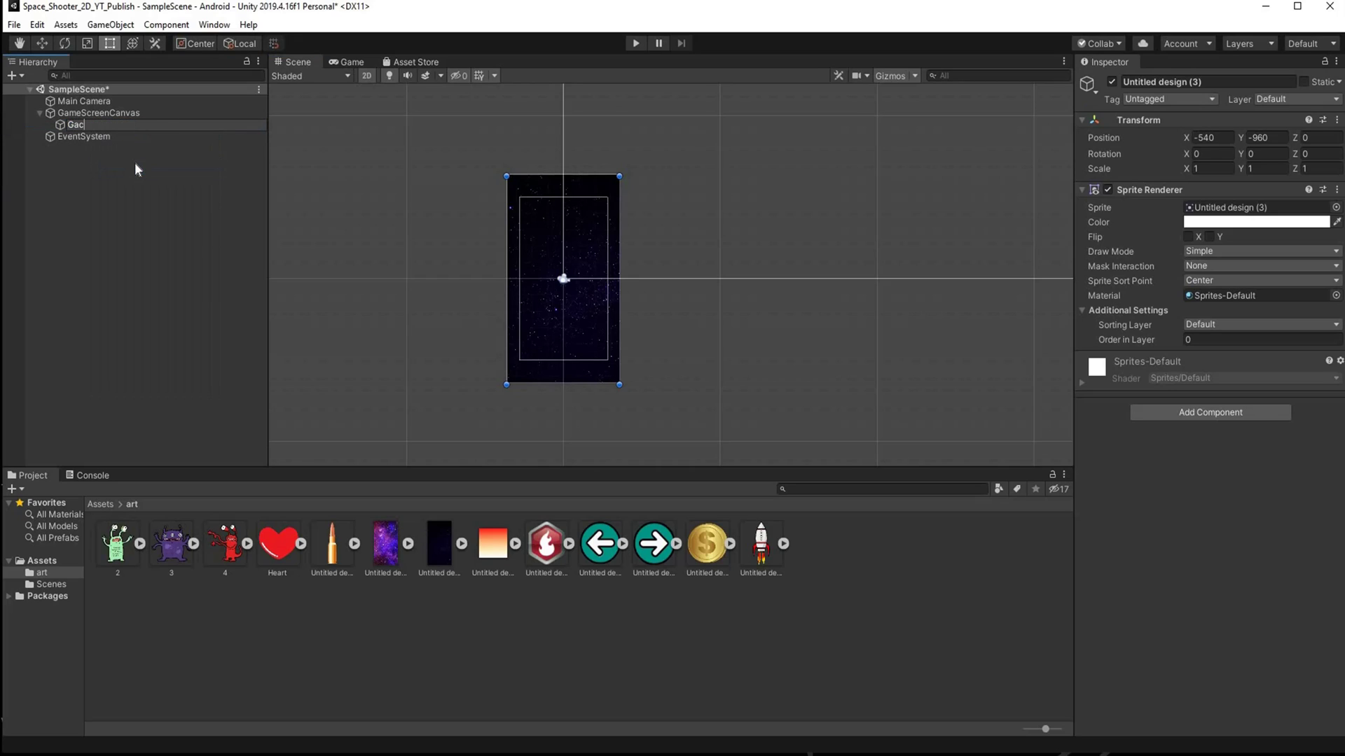
pyautogui.press('Return')
pyautogui.rightClick(149, 165)
pyautogui.click(150, 166)
pyautogui.press('End')
pyautogui.write('_image')
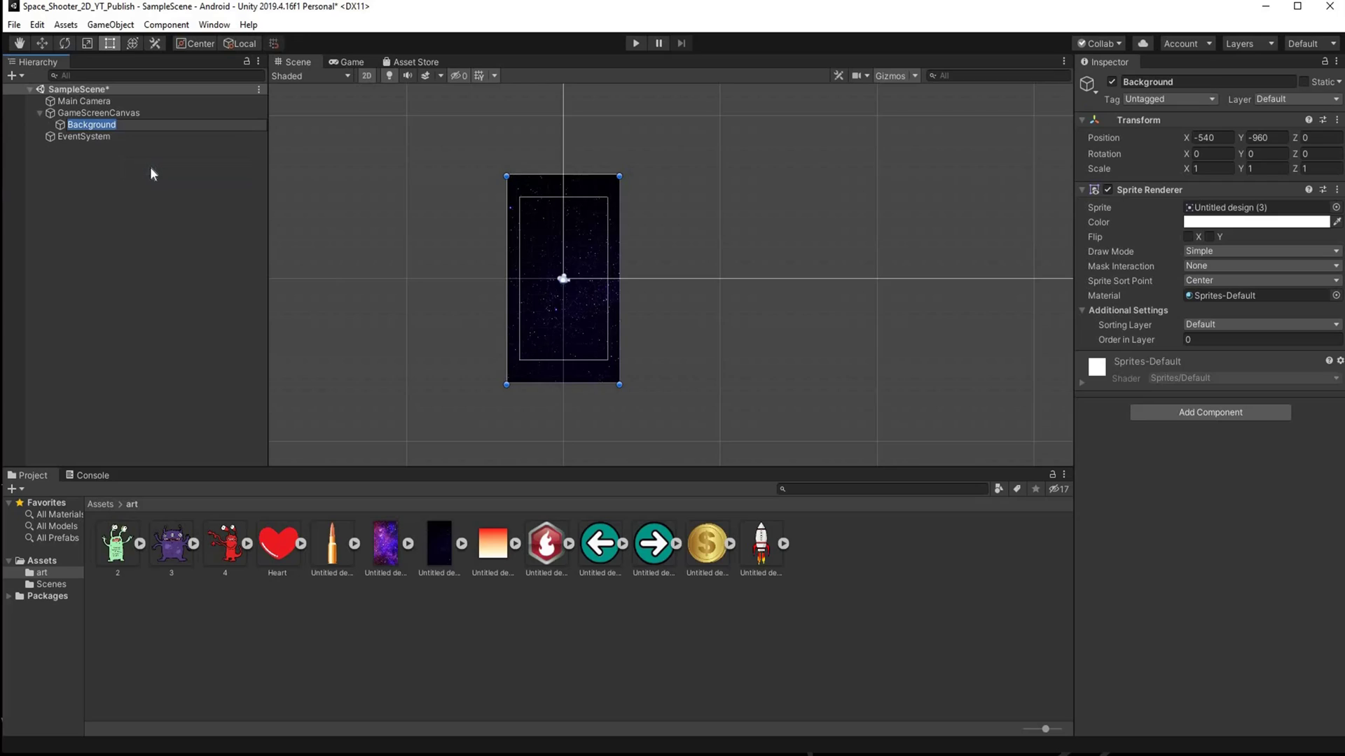
pyautogui.click(54, 285)
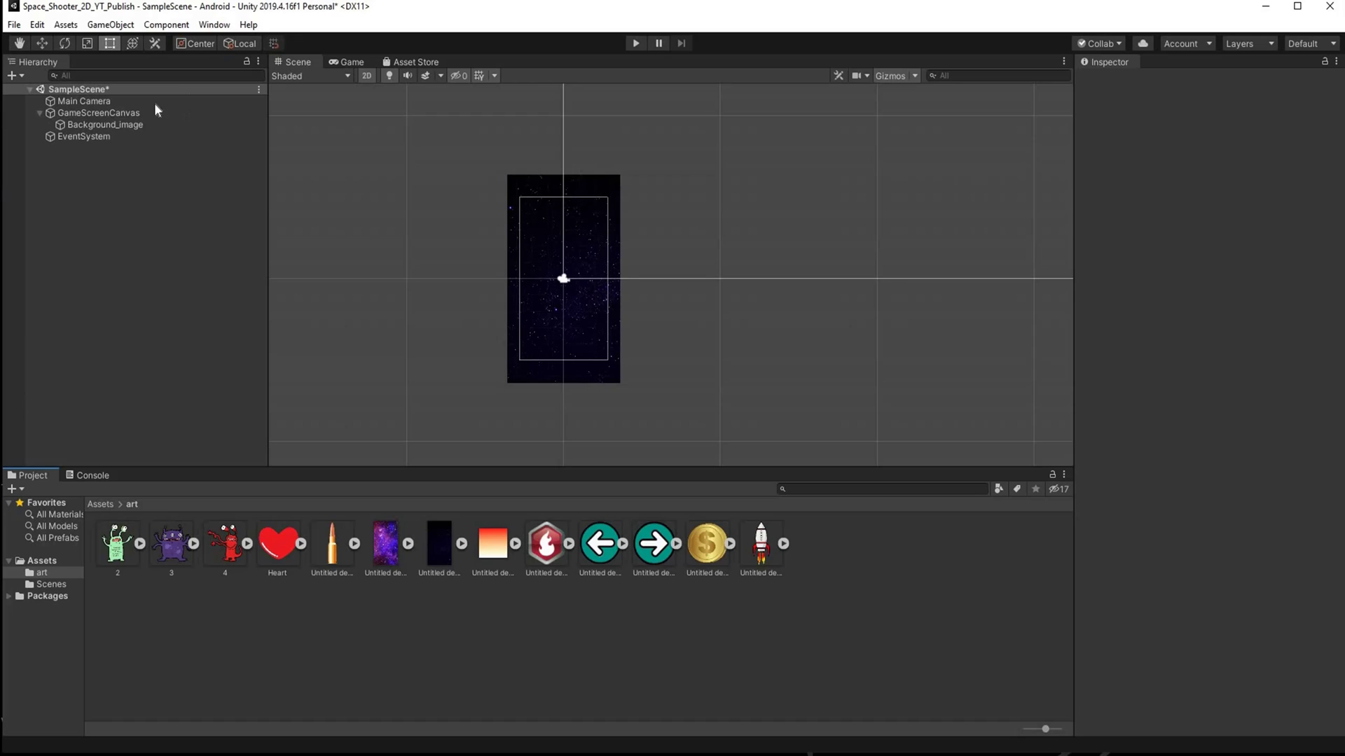
# Step: Add a UI Image as a child of GameScreenCanvas
pyautogui.click(121, 113)
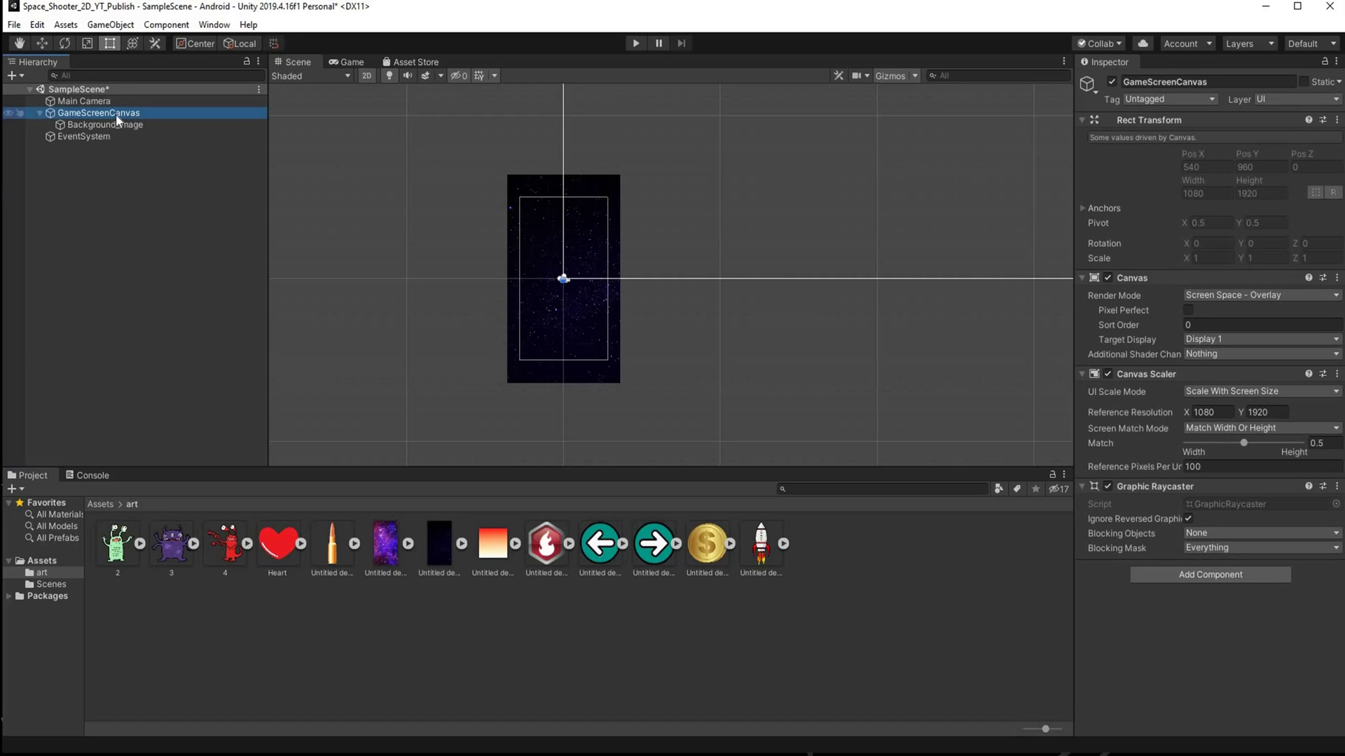
pyautogui.rightClick(115, 115)
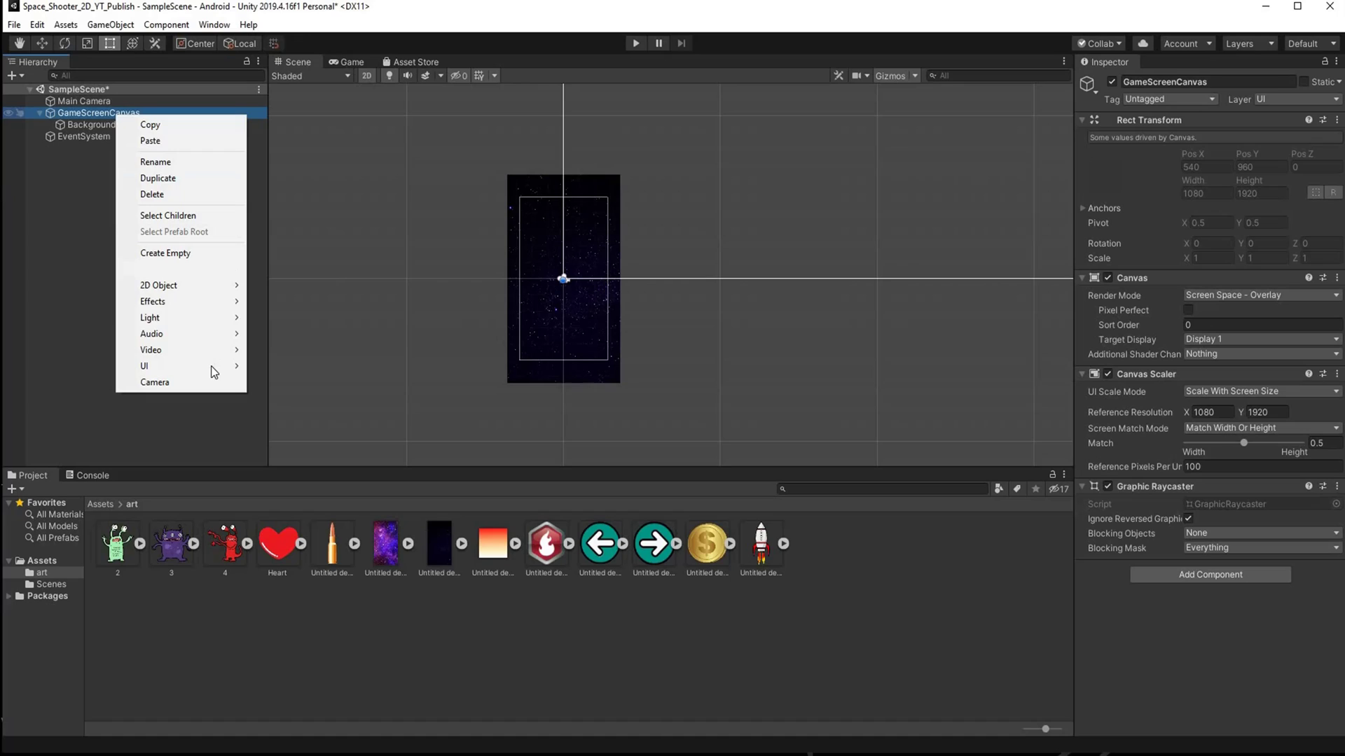
pyautogui.moveTo(211, 365)
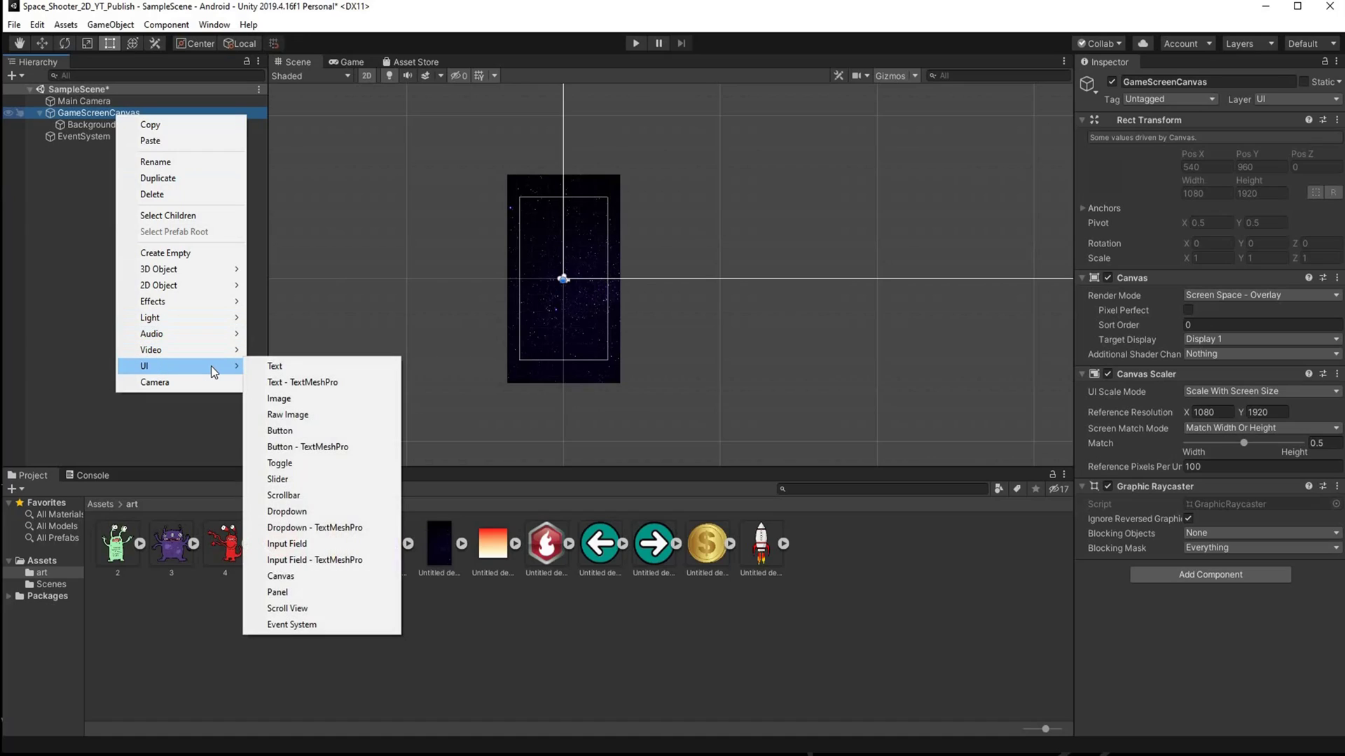
pyautogui.click(314, 400)
# Step: Anchor the new Image to the canvas top with horizontal stretch, setting its pivot and position to match as well
pyautogui.scroll(-2, 821, 262)
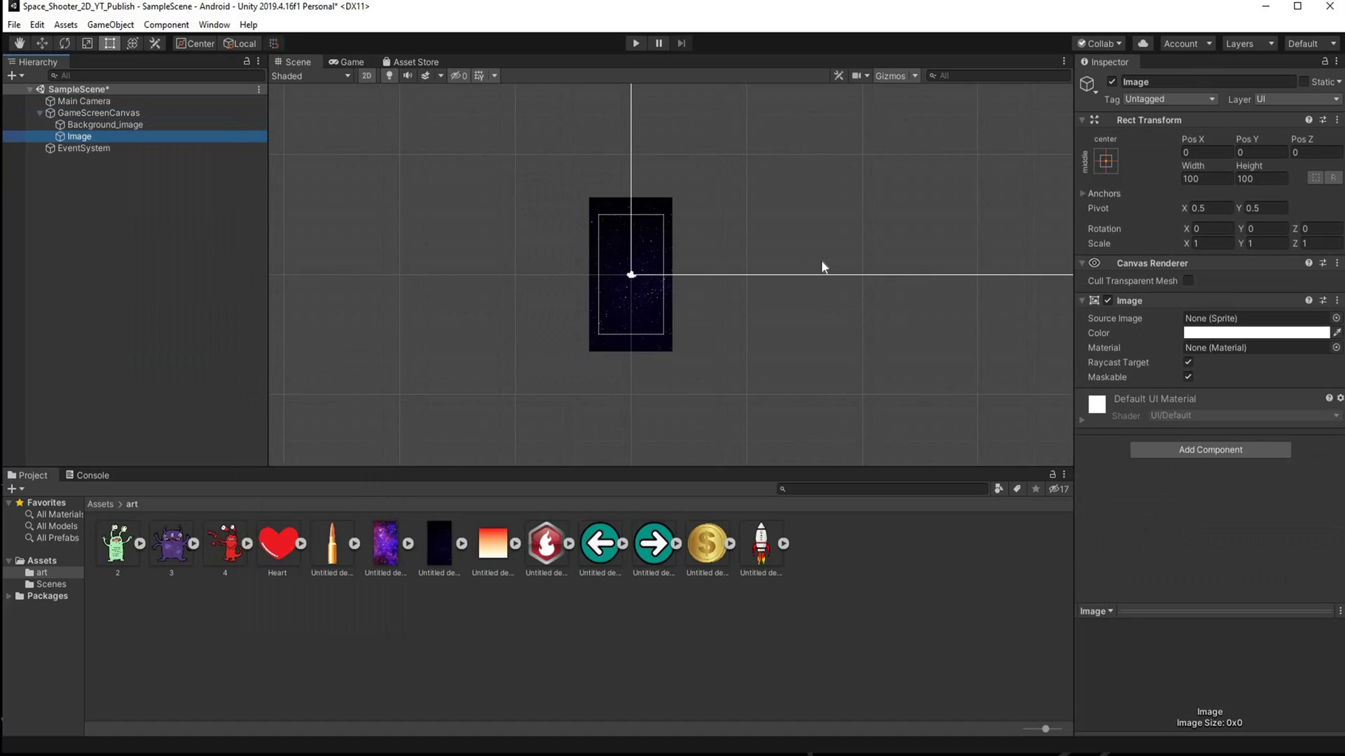
pyautogui.scroll(-5, 820, 259)
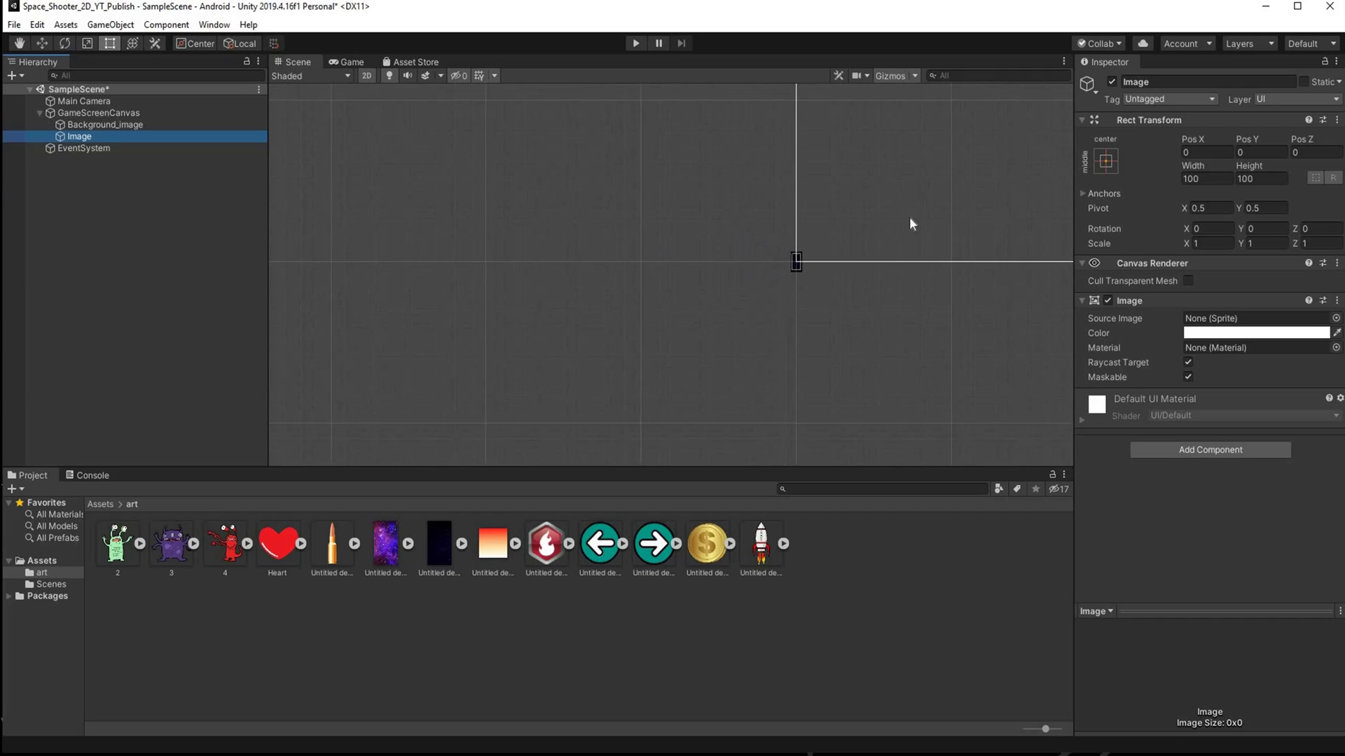
pyautogui.scroll(6, 787, 270)
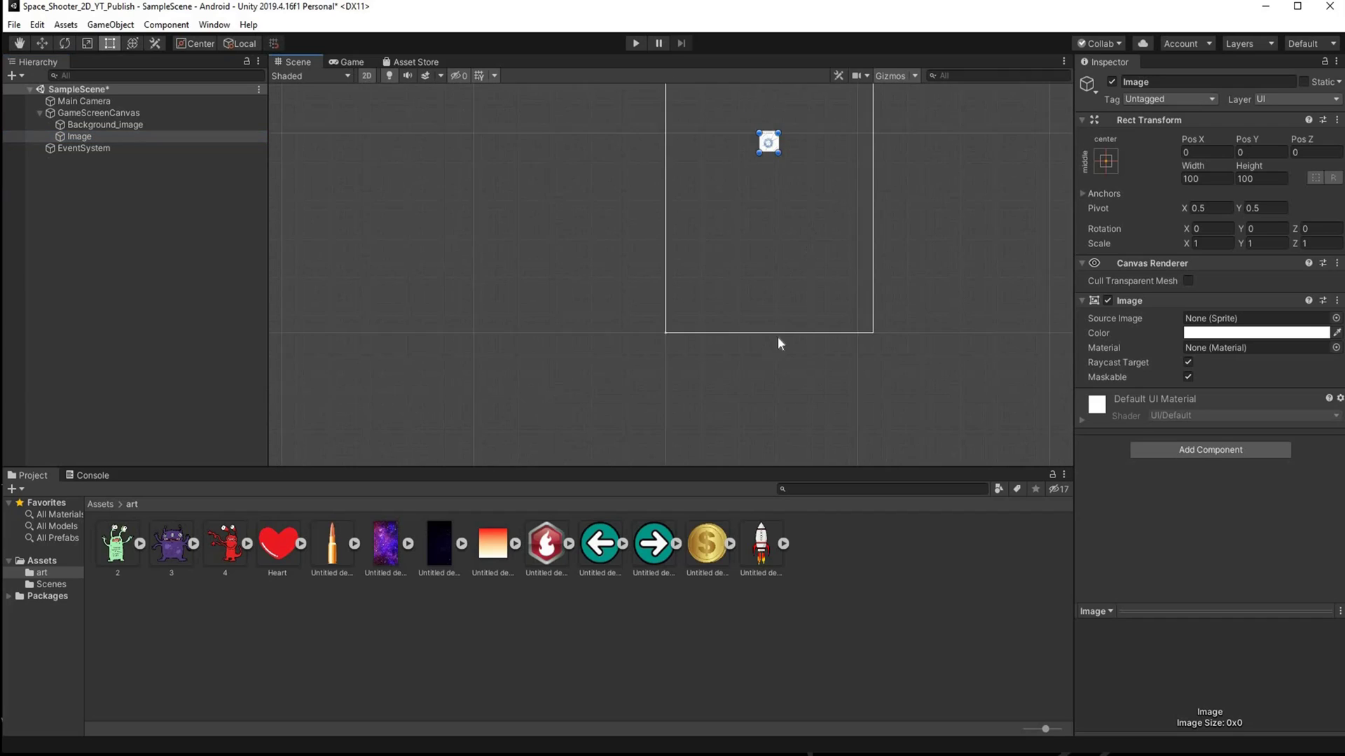
pyautogui.moveTo(791, 128); pyautogui.dragTo(725, 284, button='middle')
pyautogui.scroll(-3, 726, 284)
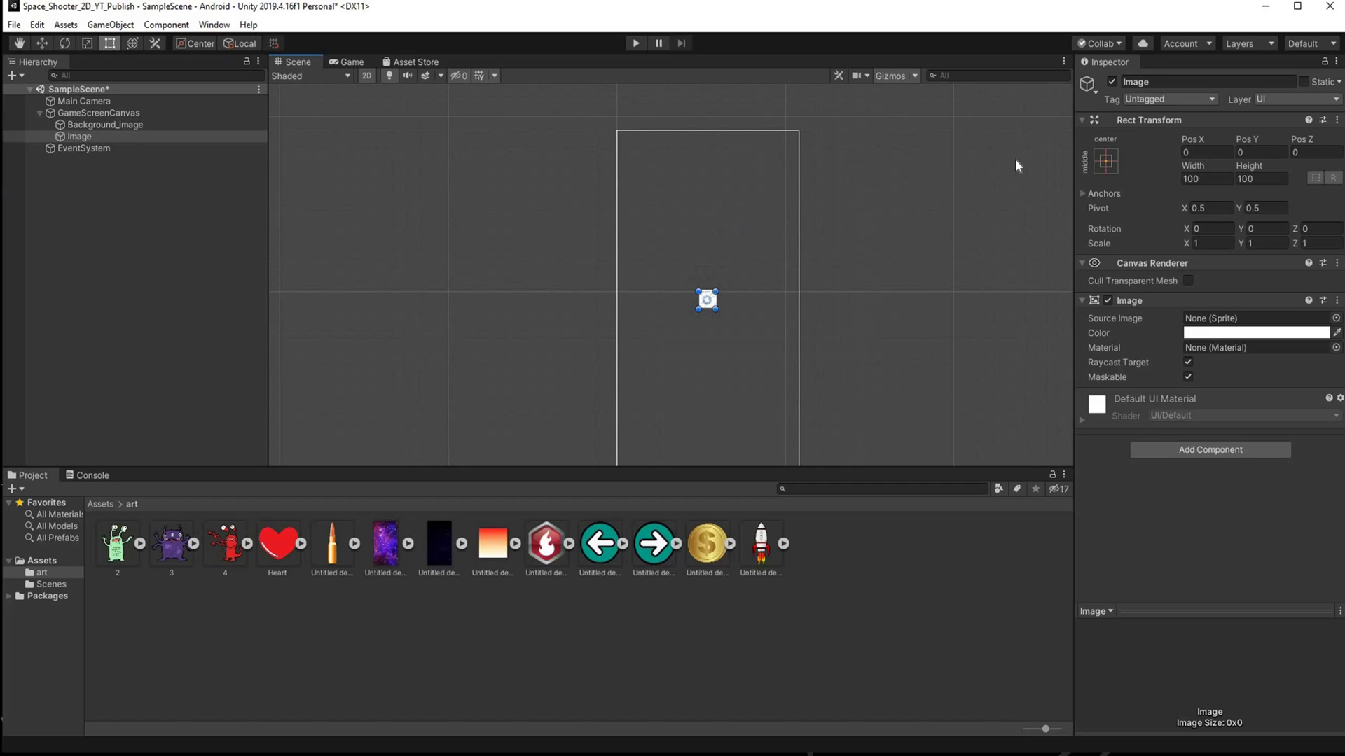
pyautogui.click(1106, 162)
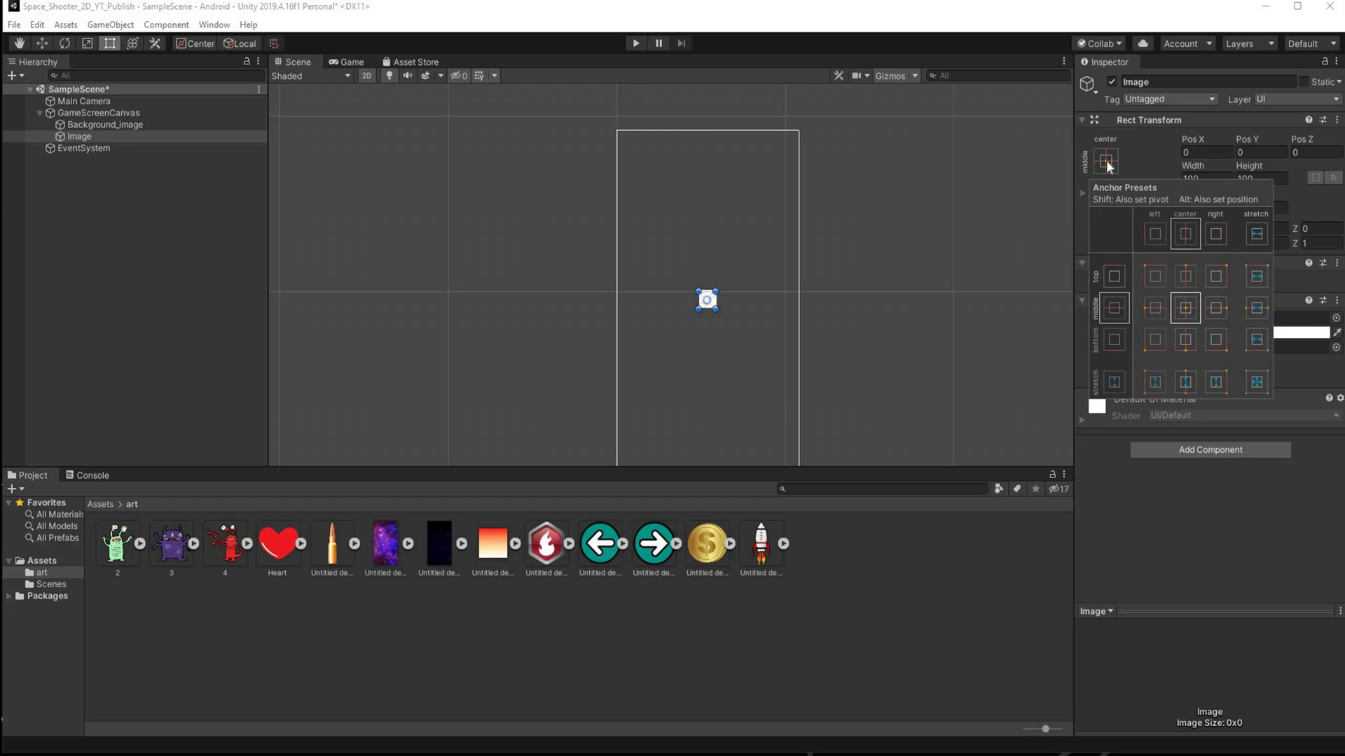
pyautogui.hotkey('shift', 'alt')
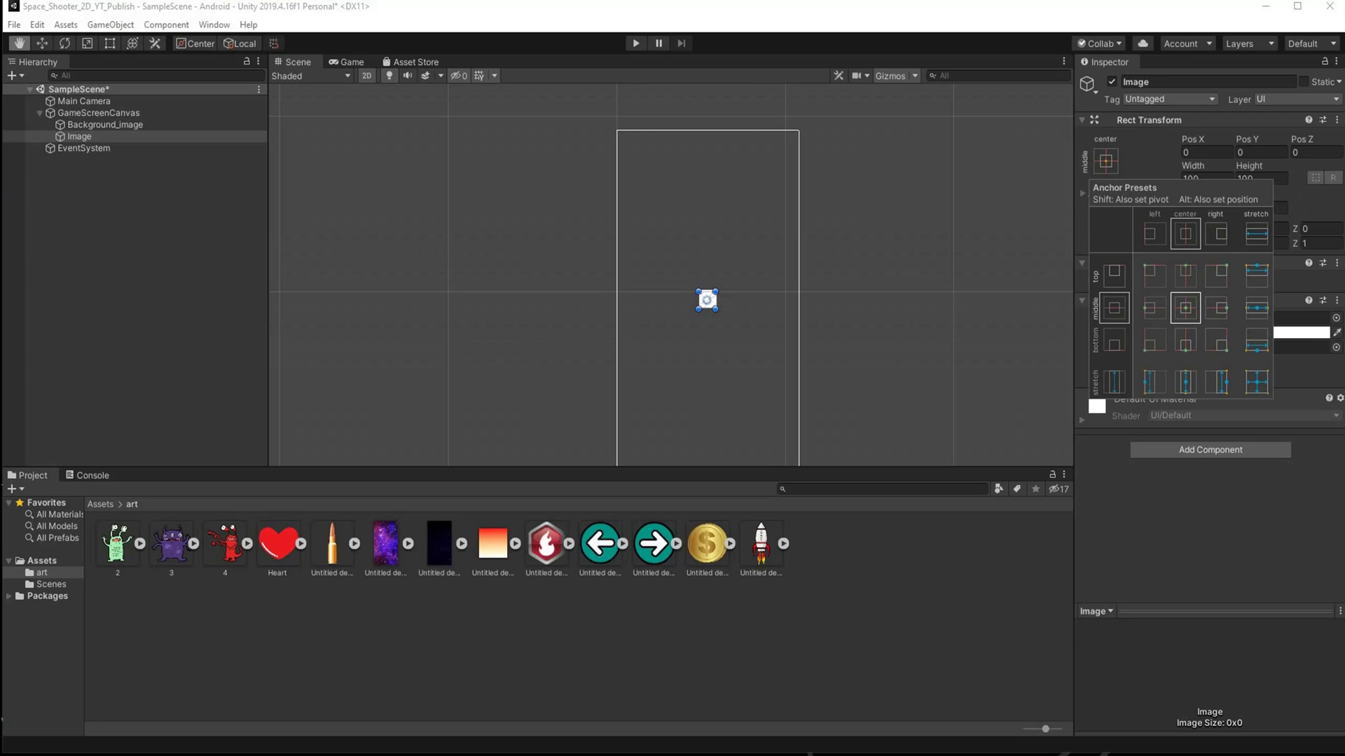
pyautogui.keyDown('alt'); pyautogui.keyDown('shift'); pyautogui.click(1258, 275); pyautogui.keyUp('shift'); pyautogui.keyUp('alt')
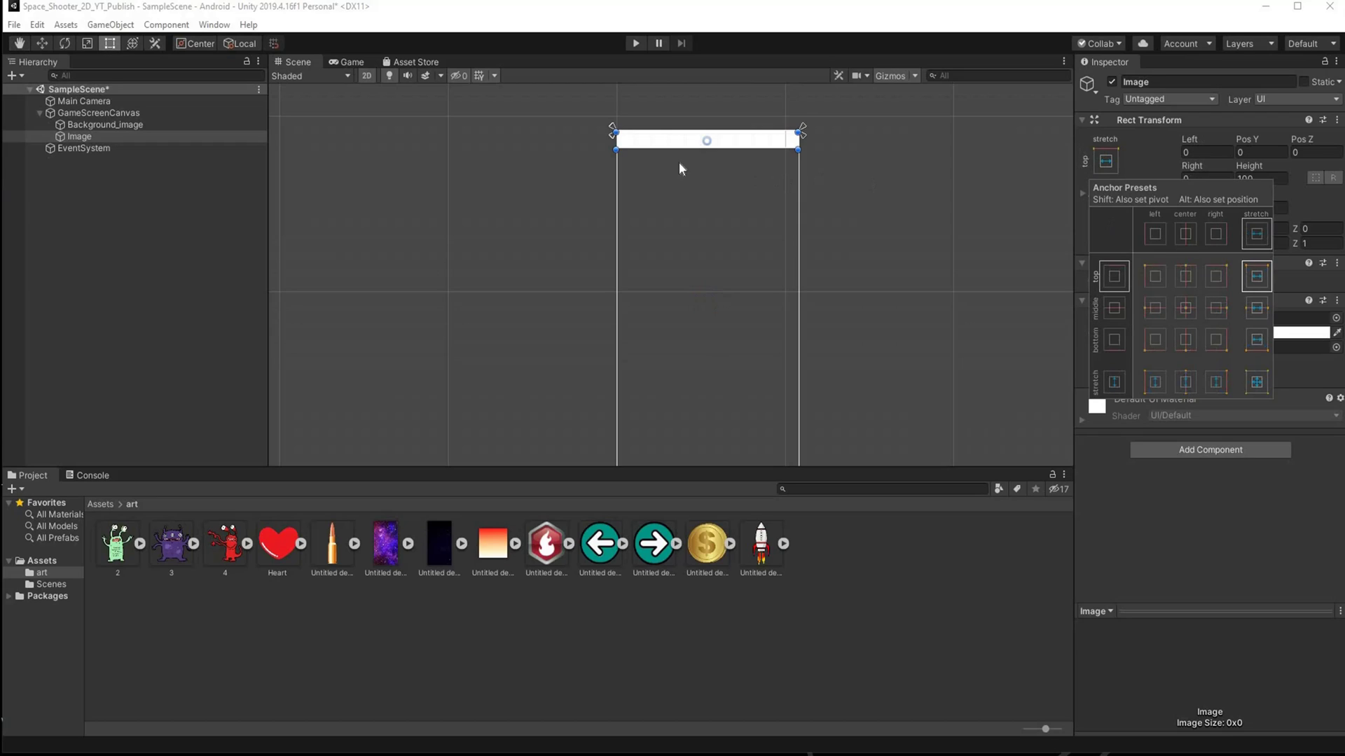
# Step: Extend the Image bar downward to a height of about 219 and check it in the Game view
pyautogui.scroll(-1, 734, 160)
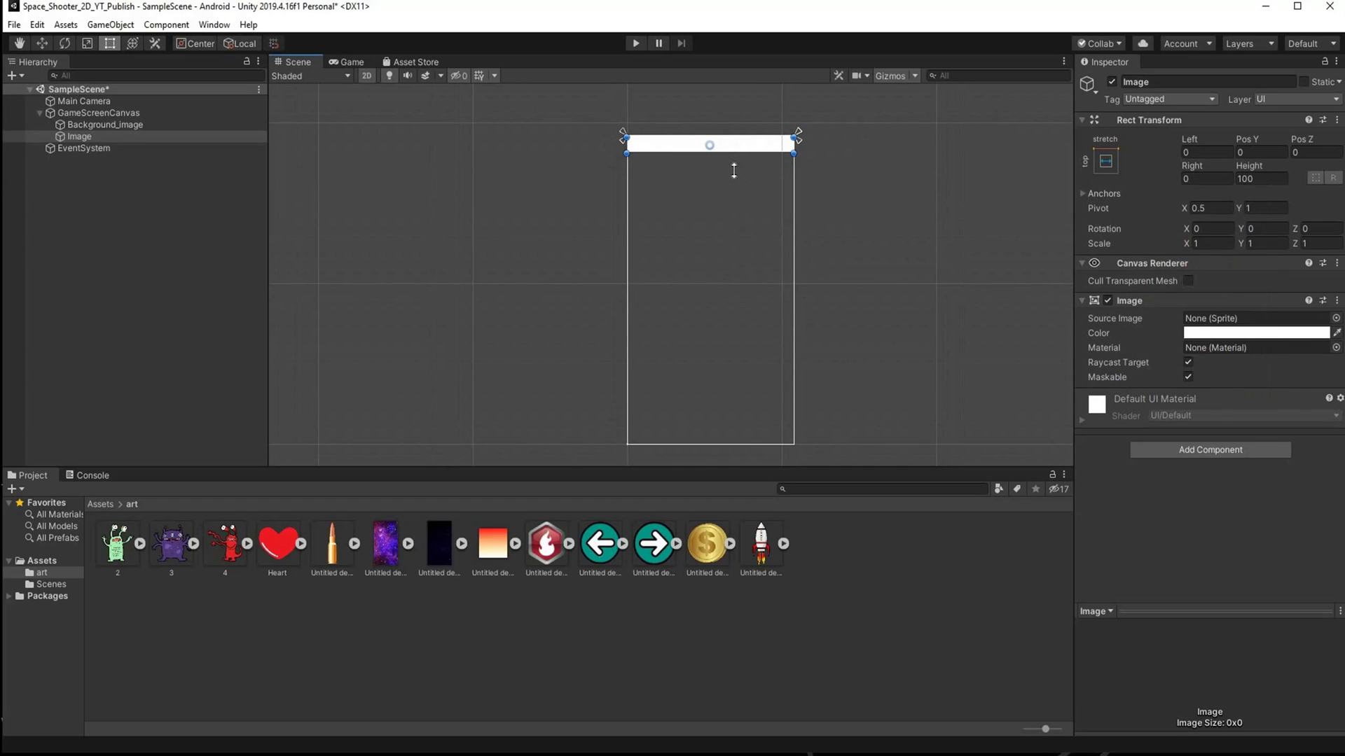
pyautogui.moveTo(734, 152); pyautogui.dragTo(734, 174)
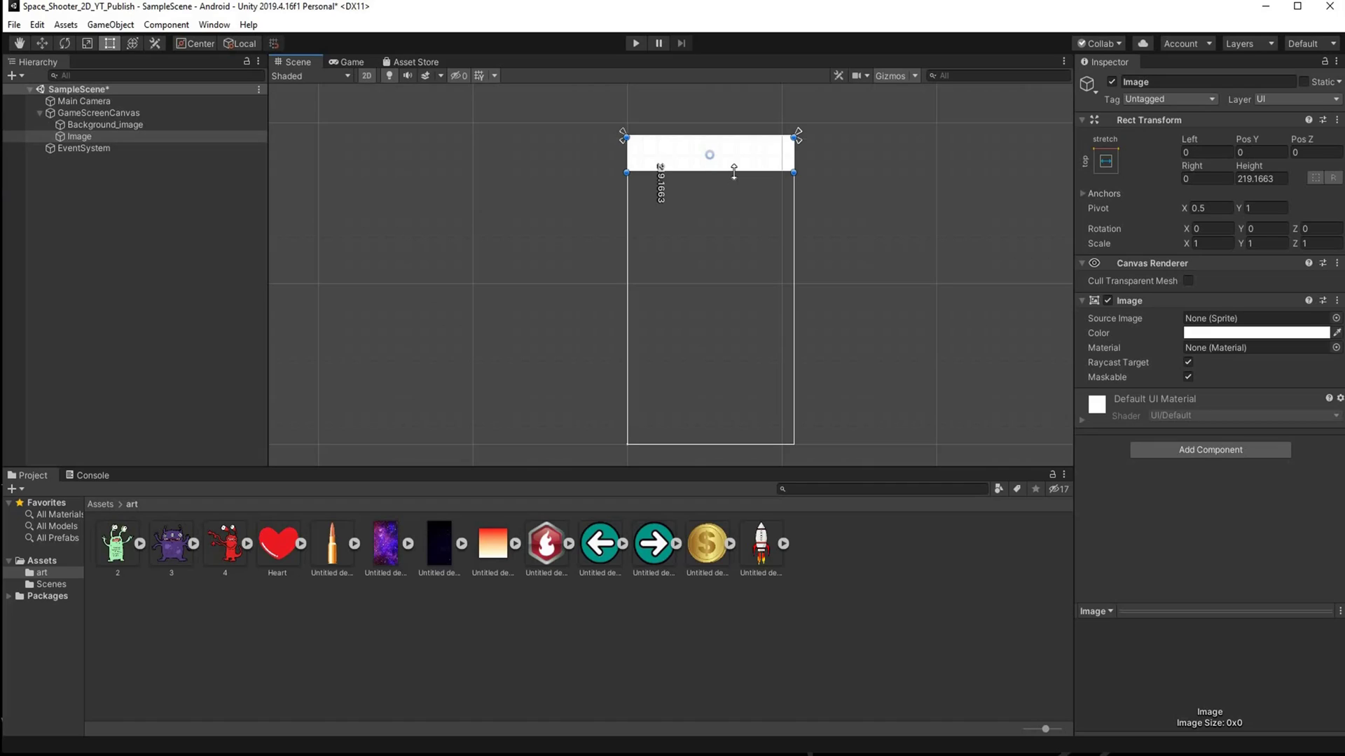
pyautogui.click(355, 60)
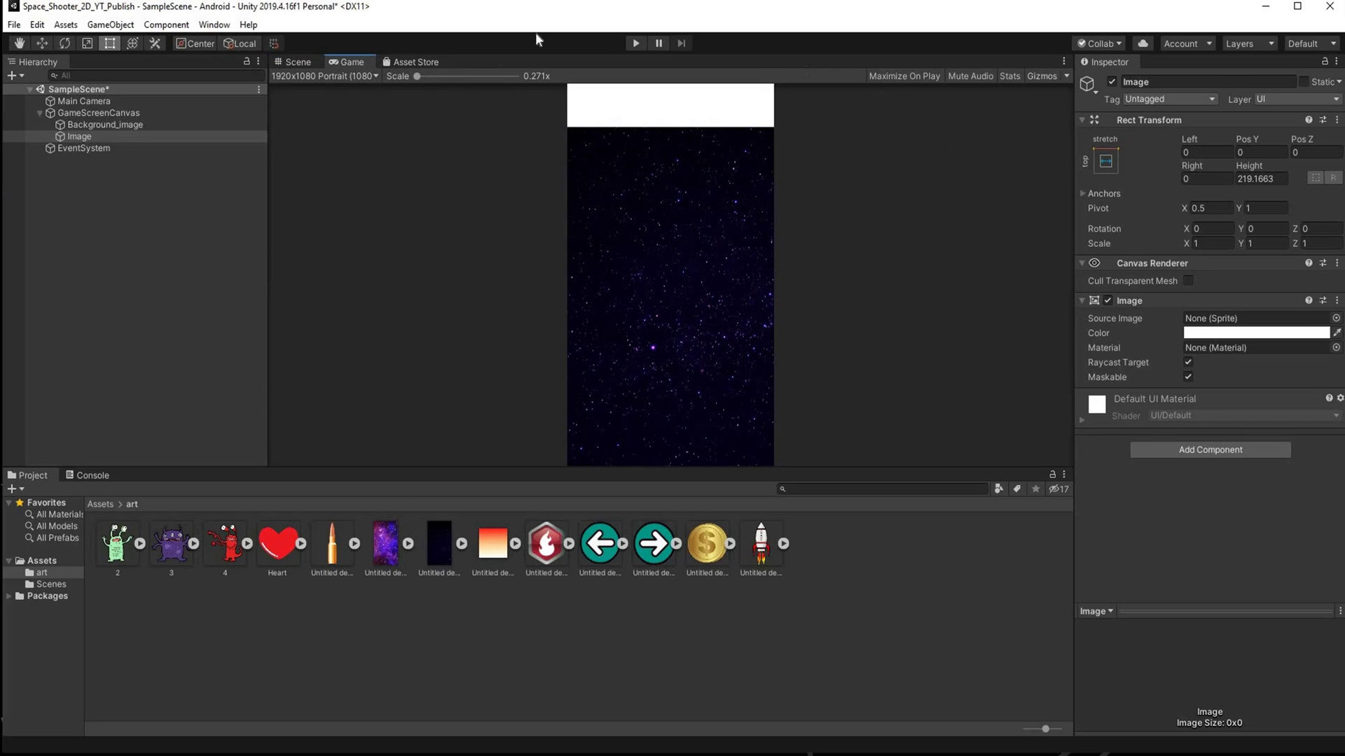
pyautogui.click(280, 64)
# Step: Rename the stretched Image bar as Top_panel_background
pyautogui.click(81, 138)
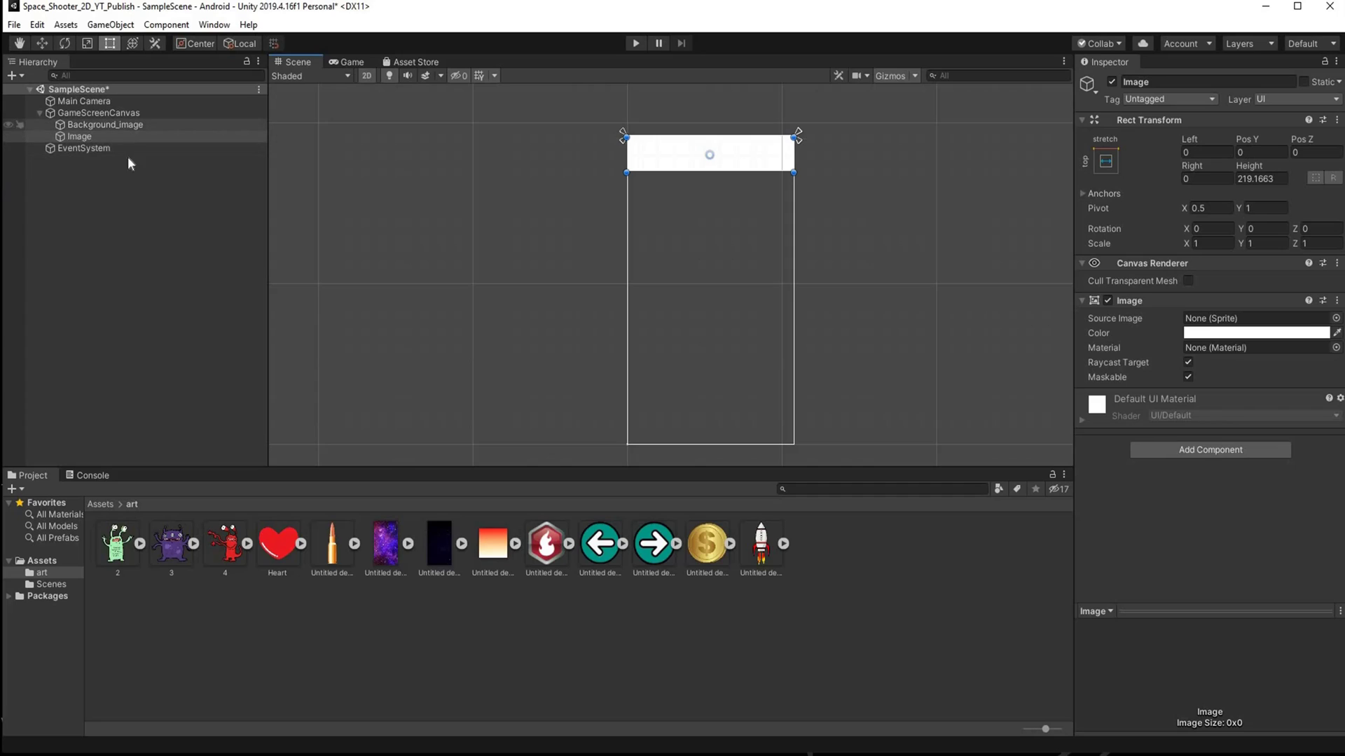
pyautogui.rightClick(131, 185)
pyautogui.click(131, 186)
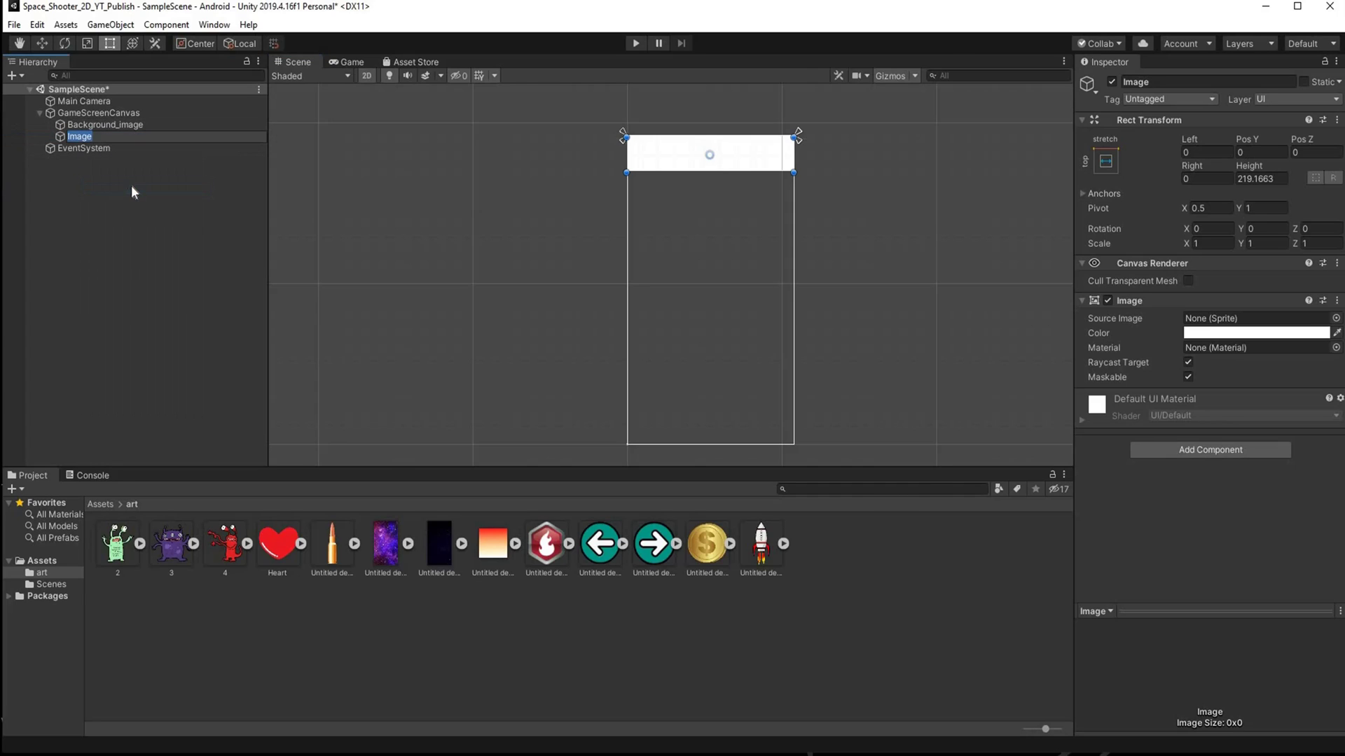
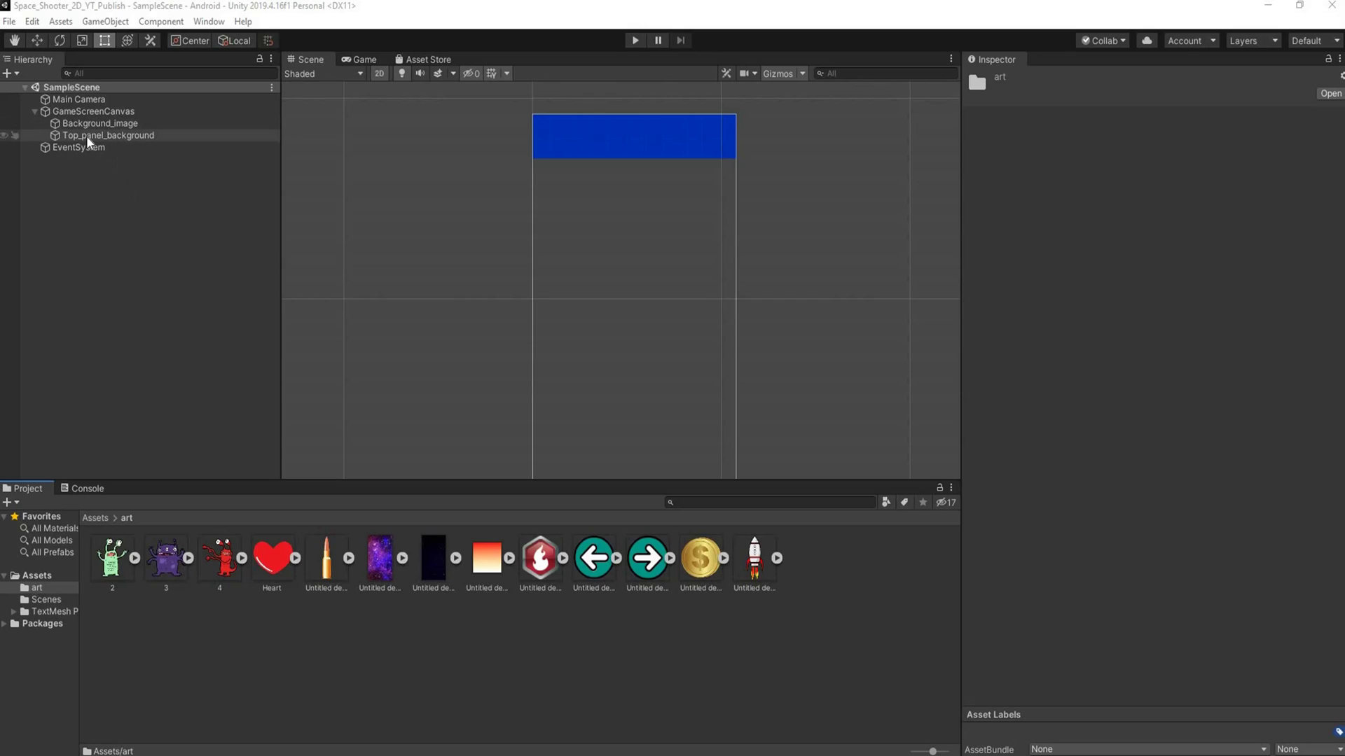
# Step: Add a UI Image under Top_panel_background and move it to the left end of the blue bar, at about Pos X -442
pyautogui.click(86, 136)
pyautogui.rightClick(87, 137)
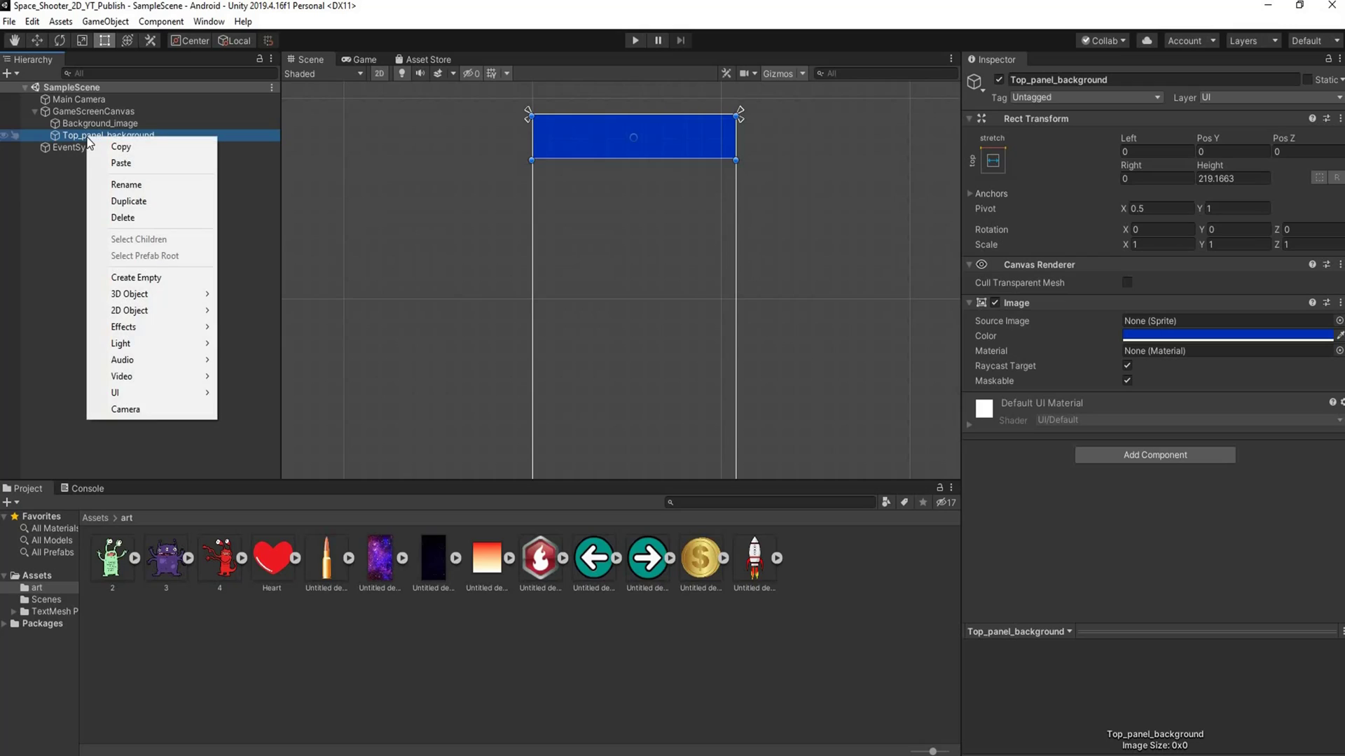
pyautogui.moveTo(159, 392)
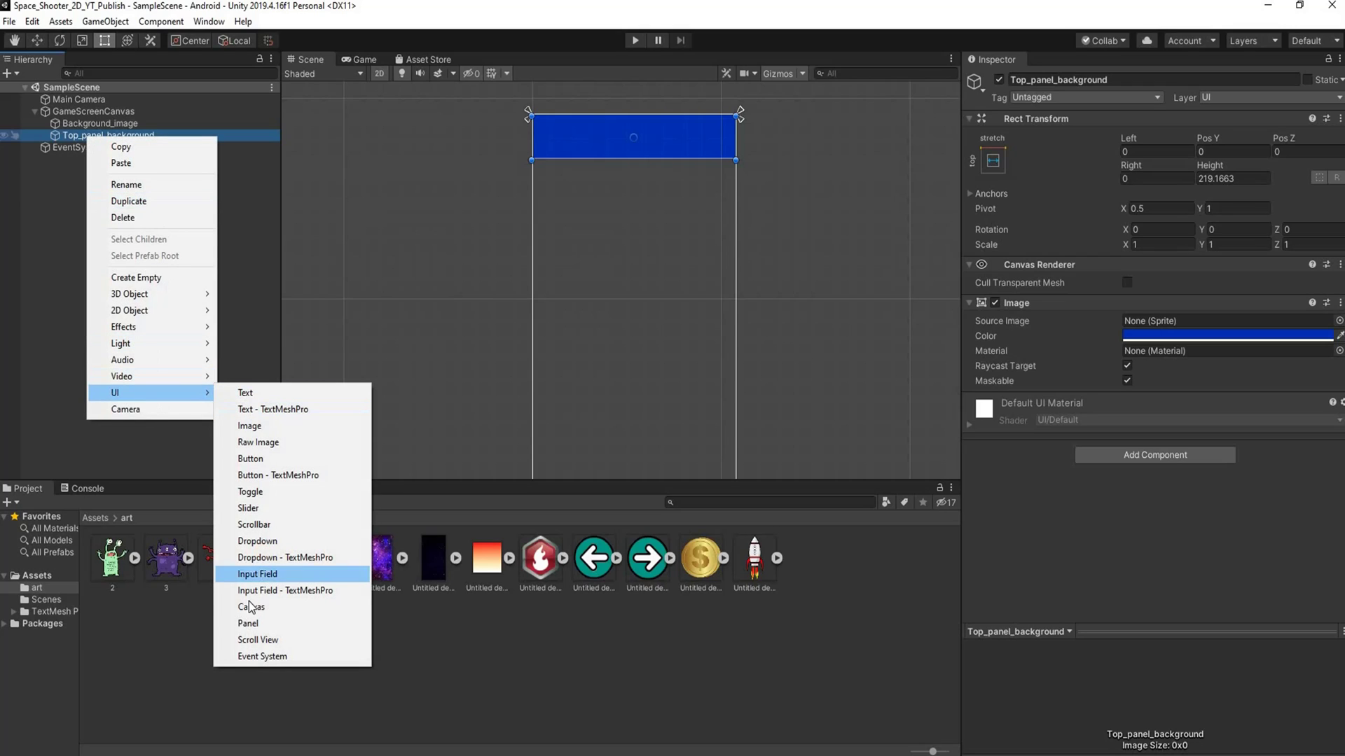
pyautogui.click(250, 426)
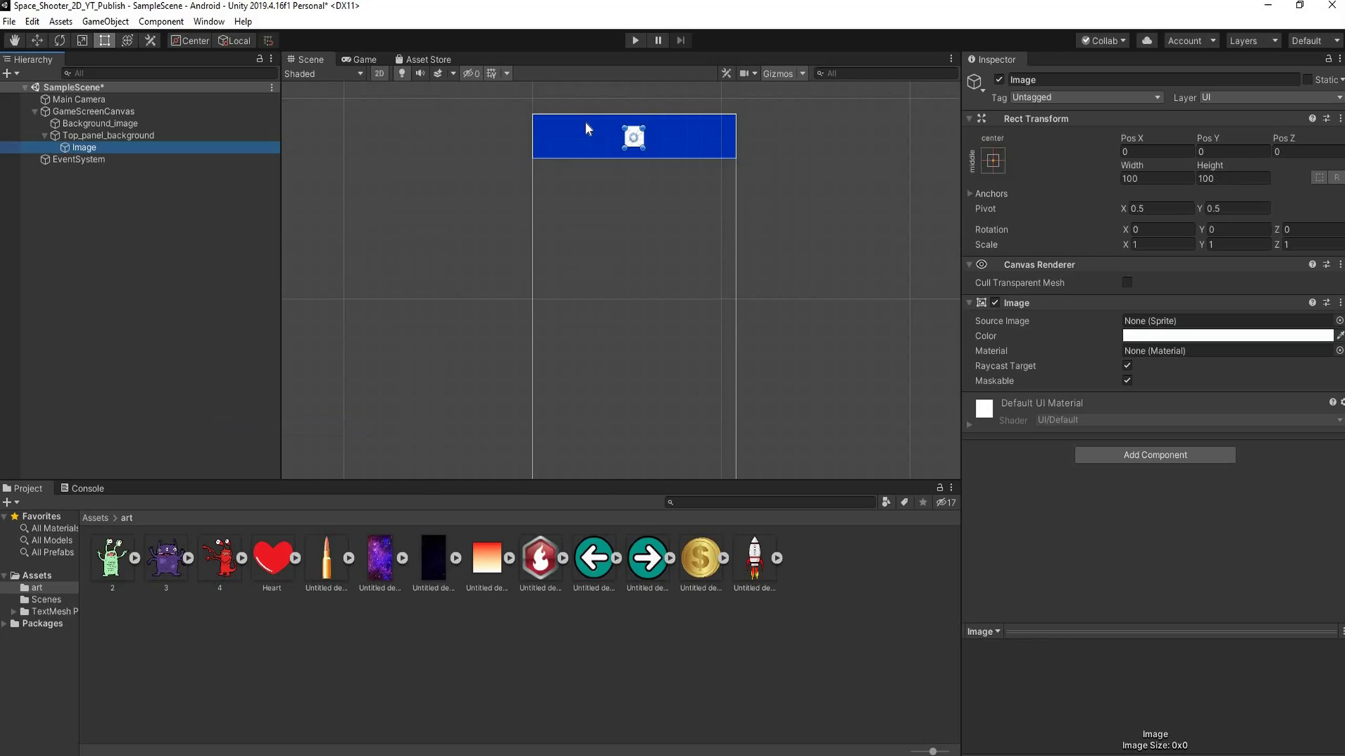
pyautogui.click(127, 40)
pyautogui.moveTo(630, 138); pyautogui.dragTo(546, 137)
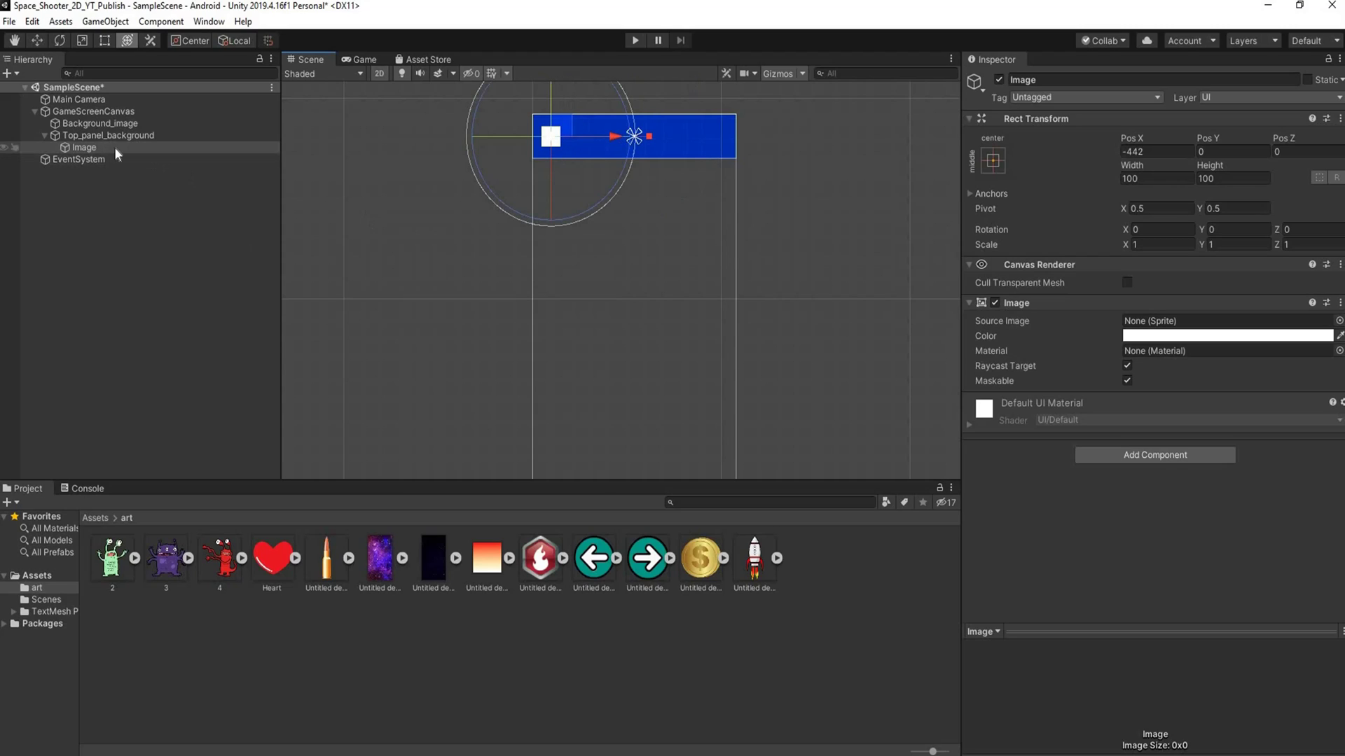
# Step: Rename the small Image as Bullet_image and assign the bullet sprite from the art folder as its source image
pyautogui.rightClick(159, 196)
pyautogui.click(159, 193)
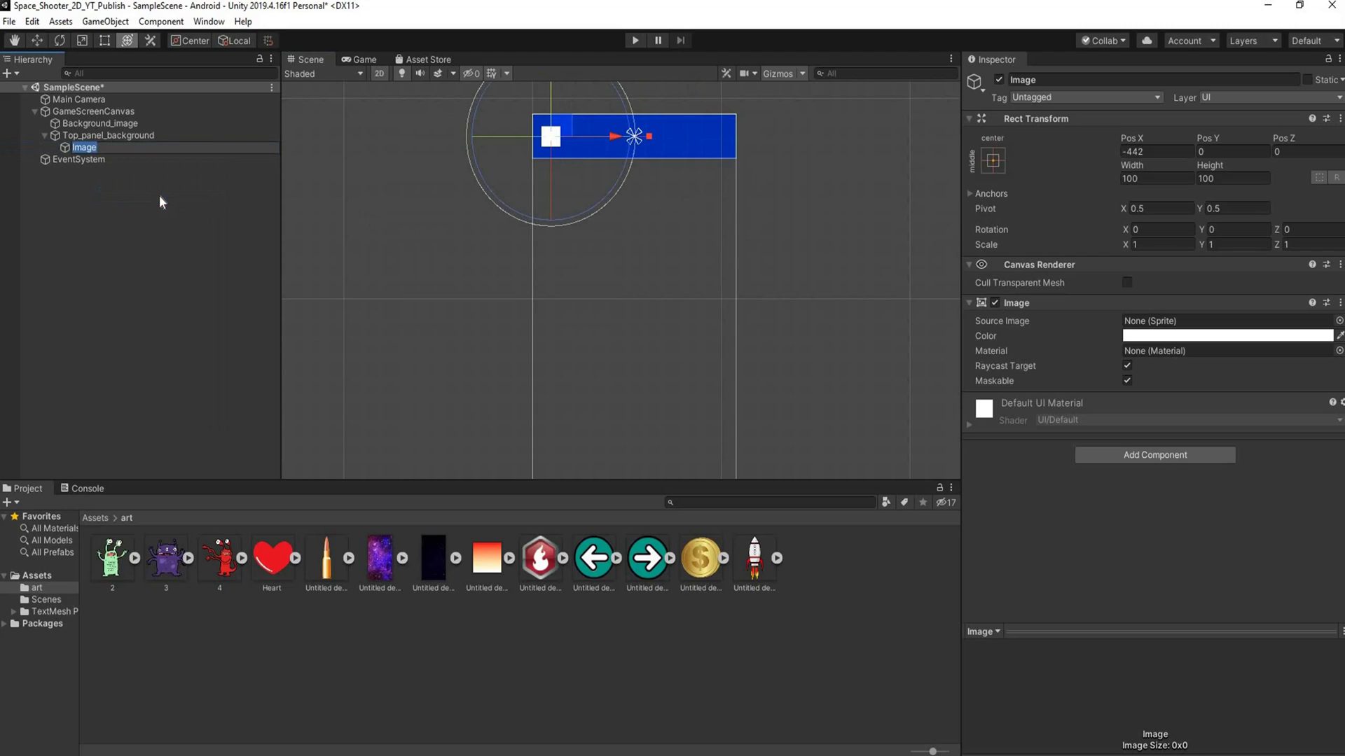
pyautogui.write('BUllet_image')
pyautogui.press('Return')
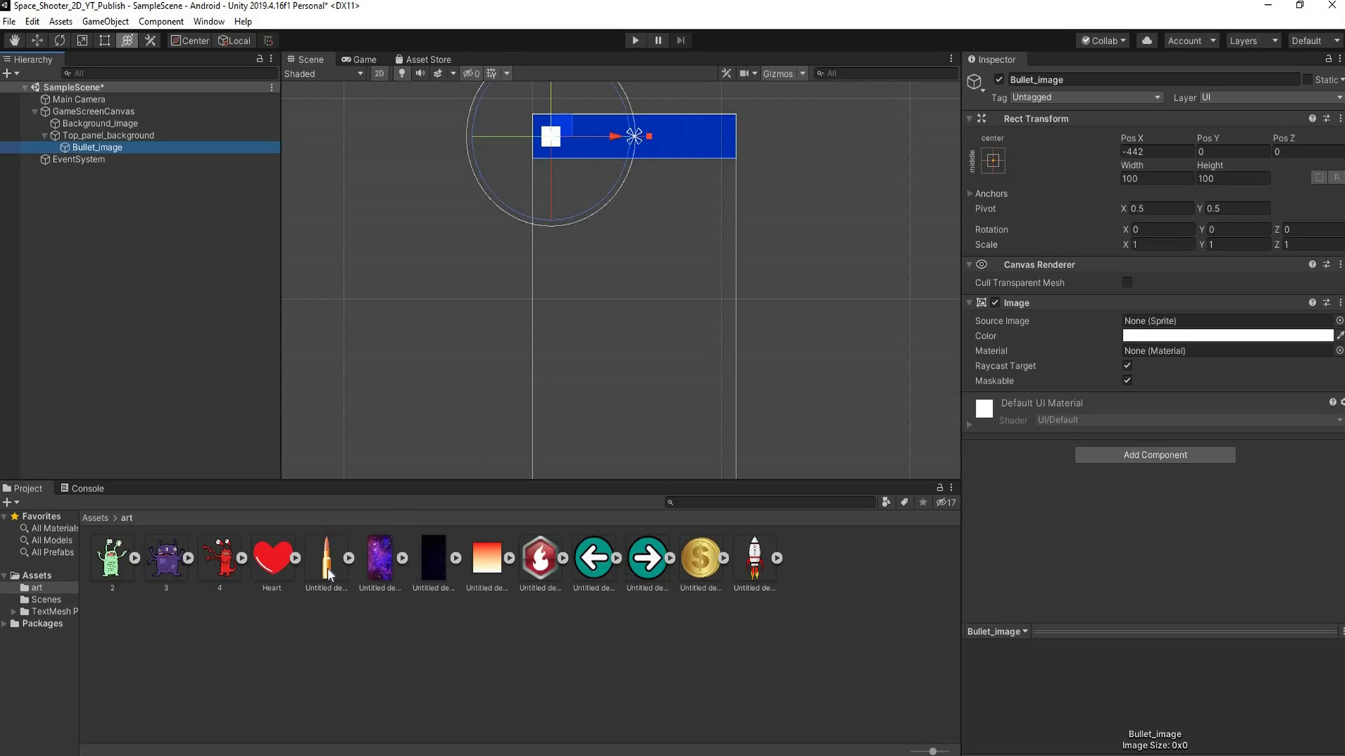
pyautogui.moveTo(321, 573); pyautogui.dragTo(1179, 325)
# Step: Scale Bullet_image uniformly to about 1.45 and rotate it about 31 degrees around Z
pyautogui.scroll(3, 569, 184)
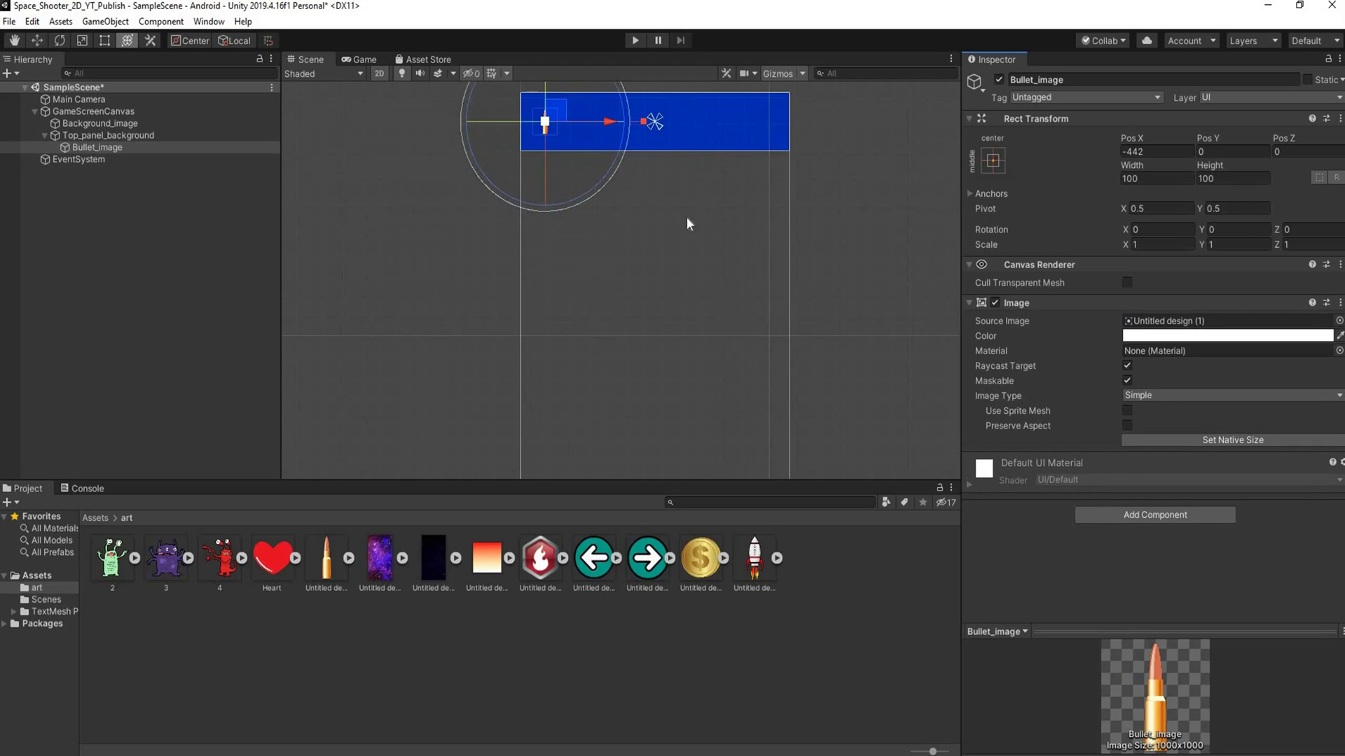
pyautogui.moveTo(686, 217); pyautogui.dragTo(670, 293, button='middle')
pyautogui.scroll(5, 535, 195)
pyautogui.moveTo(534, 196); pyautogui.dragTo(545, 183)
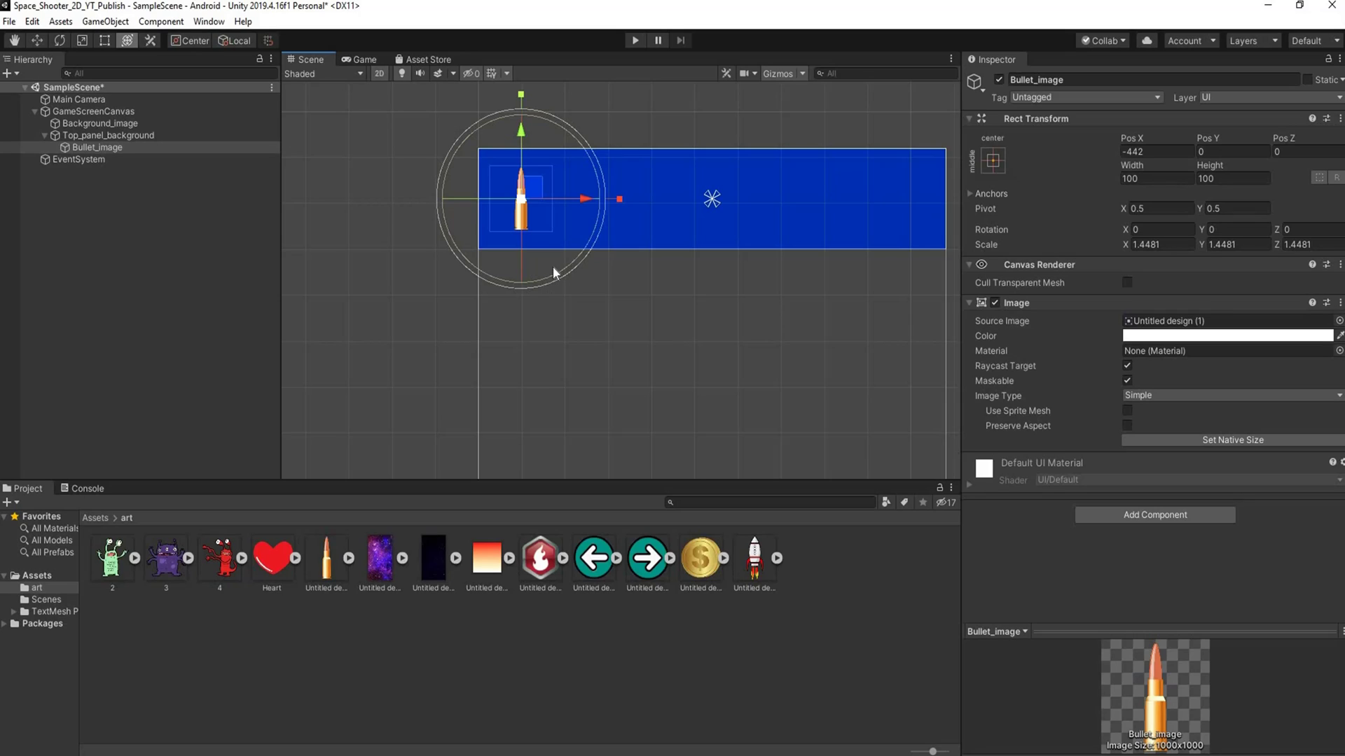
pyautogui.moveTo(585, 222); pyautogui.dragTo(583, 158)
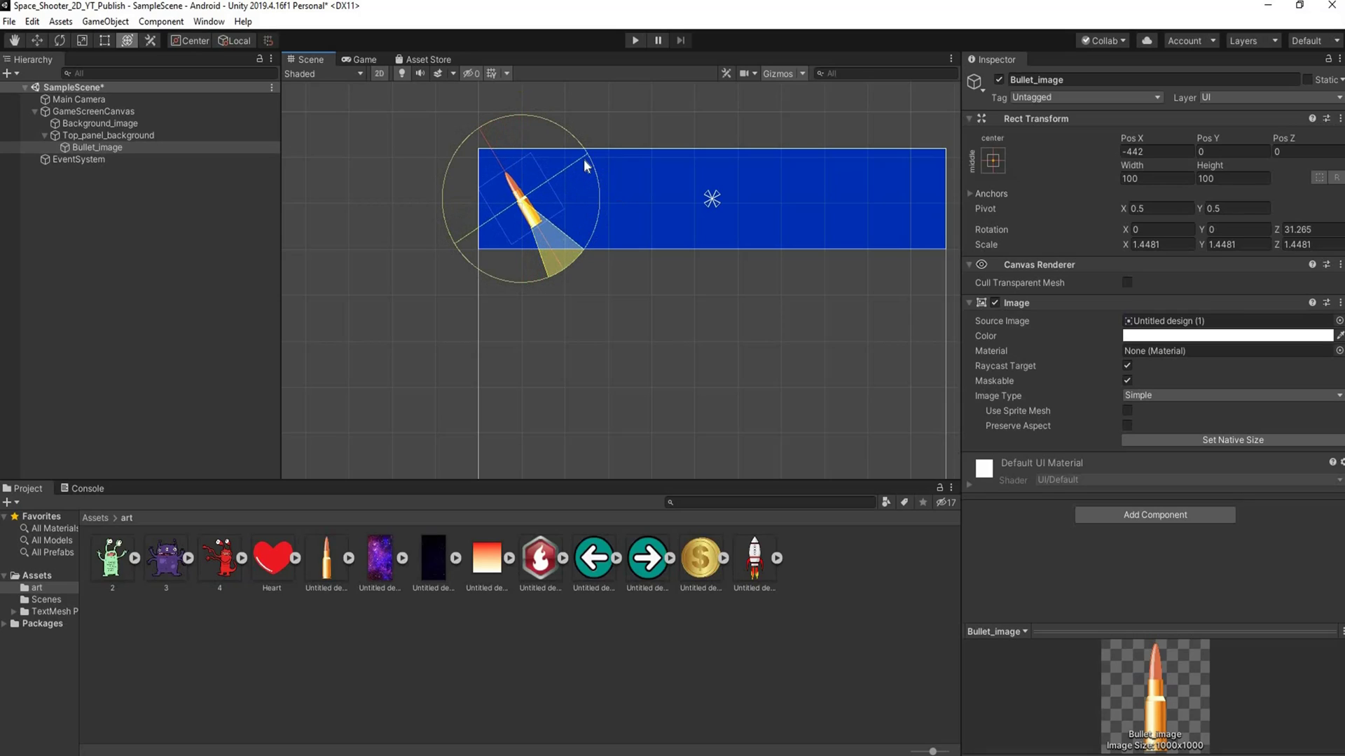
# Step: Add a TextMeshPro text under Top_panel_background and move it beside the bullet, at about Pos X -278
pyautogui.click(101, 137)
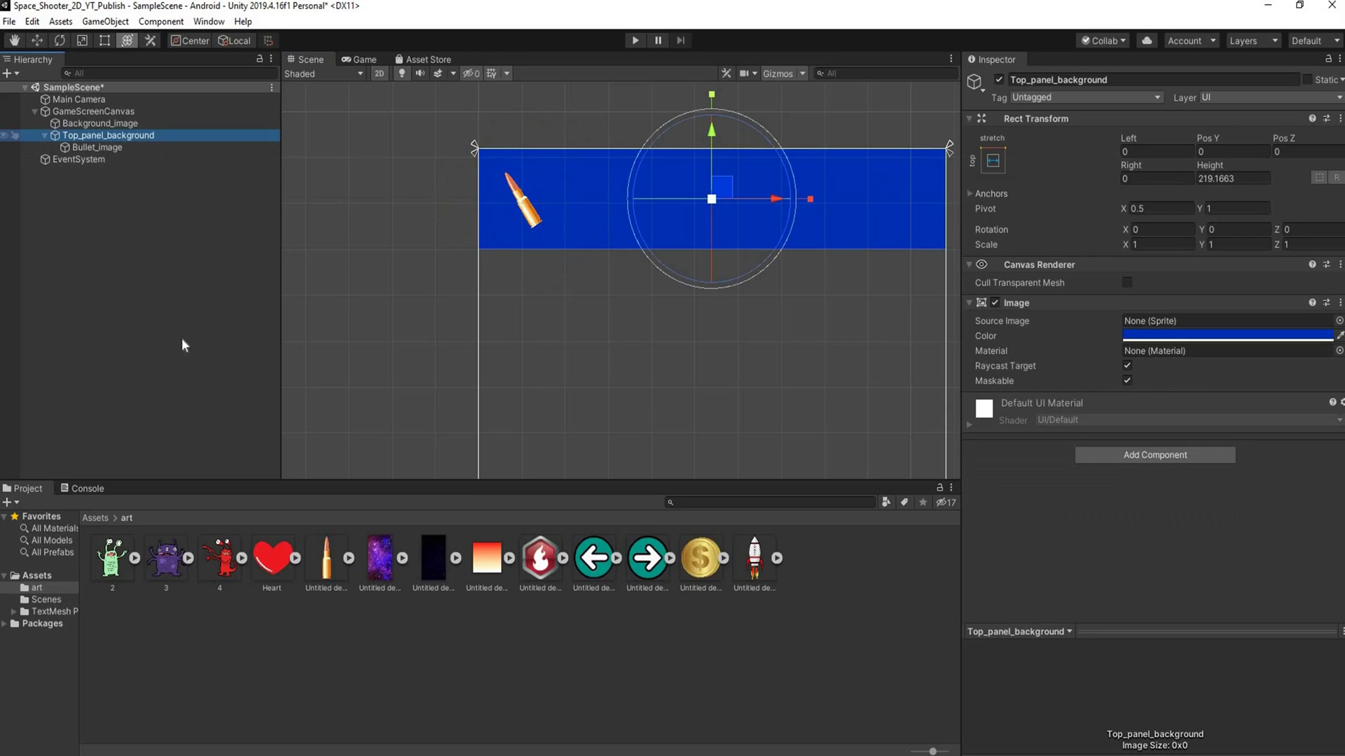
pyautogui.rightClick(122, 137)
pyautogui.moveTo(319, 393)
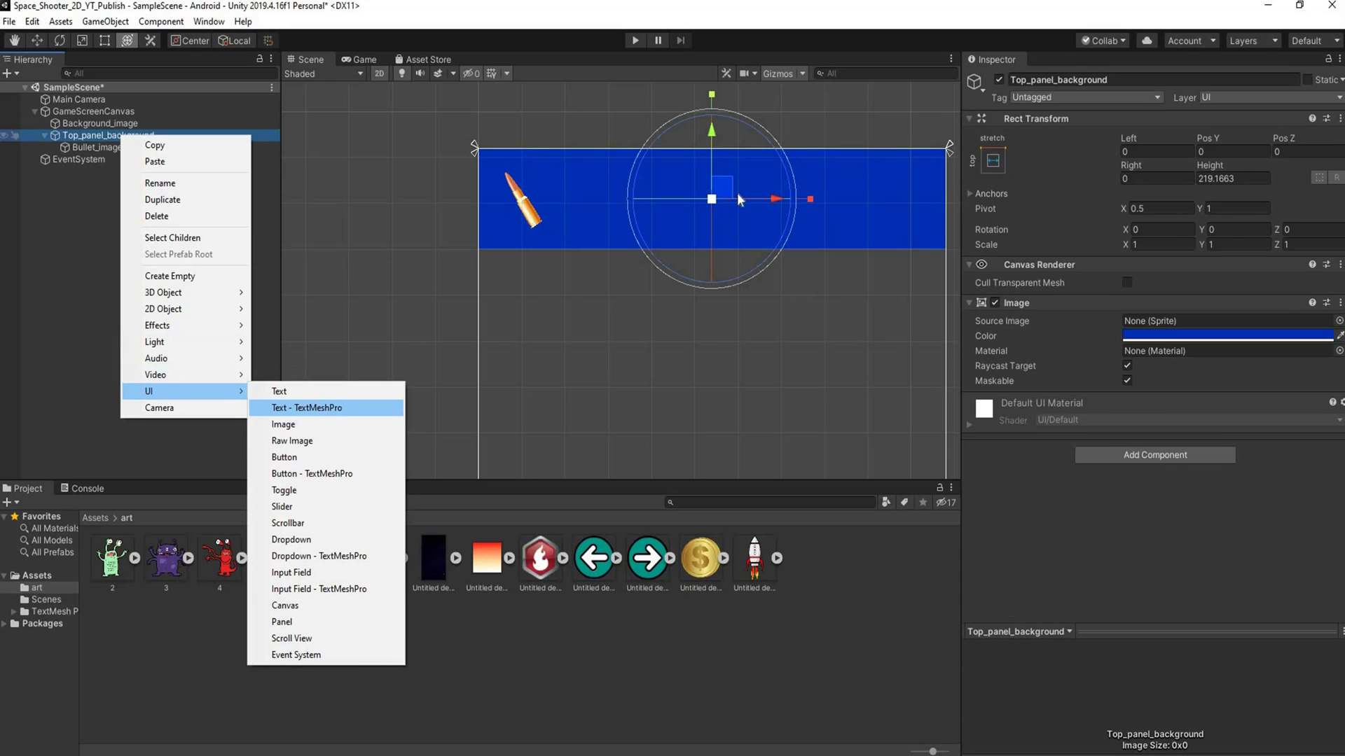
pyautogui.click(322, 407)
pyautogui.moveTo(713, 198); pyautogui.dragTo(653, 198)
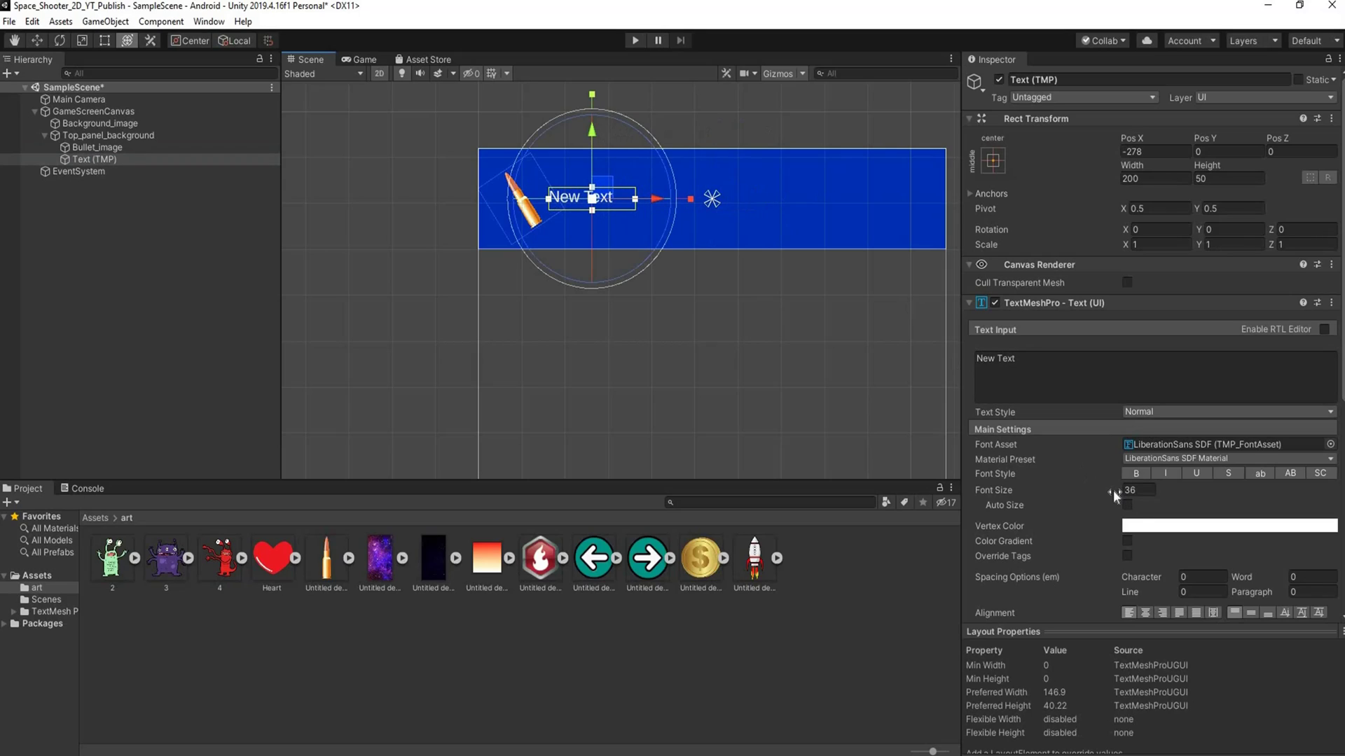
# Step: Increase the new text's font size to about 59.82 and set its content to 100
pyautogui.moveTo(994, 490); pyautogui.dragTo(331, 400)
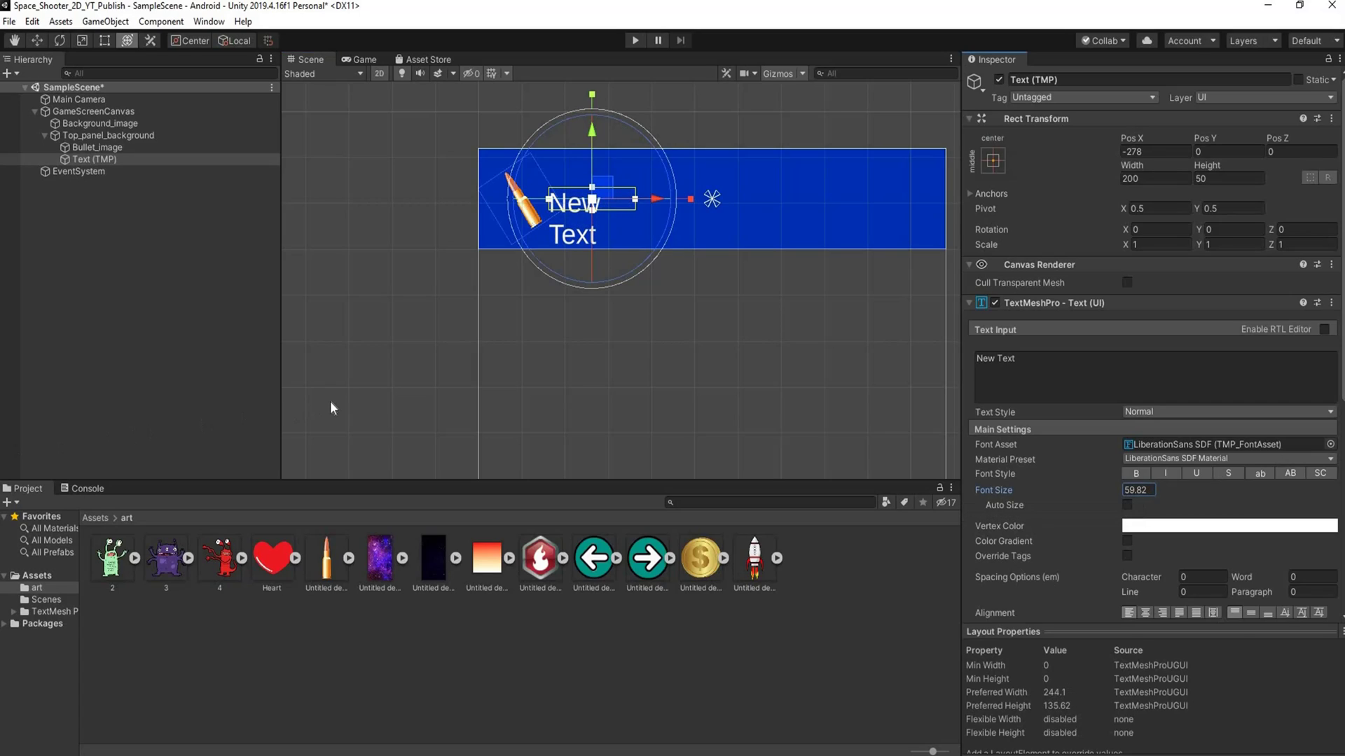
pyautogui.click(1042, 365)
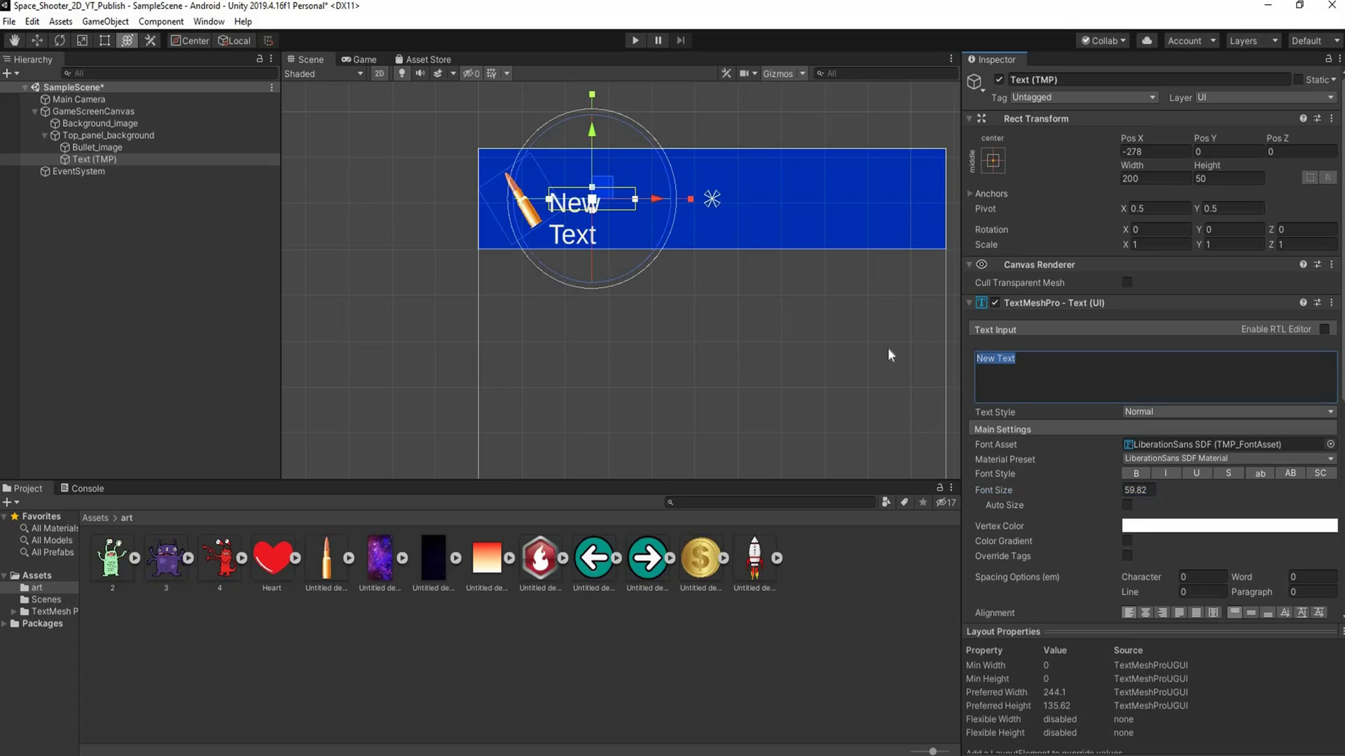
pyautogui.write('100')
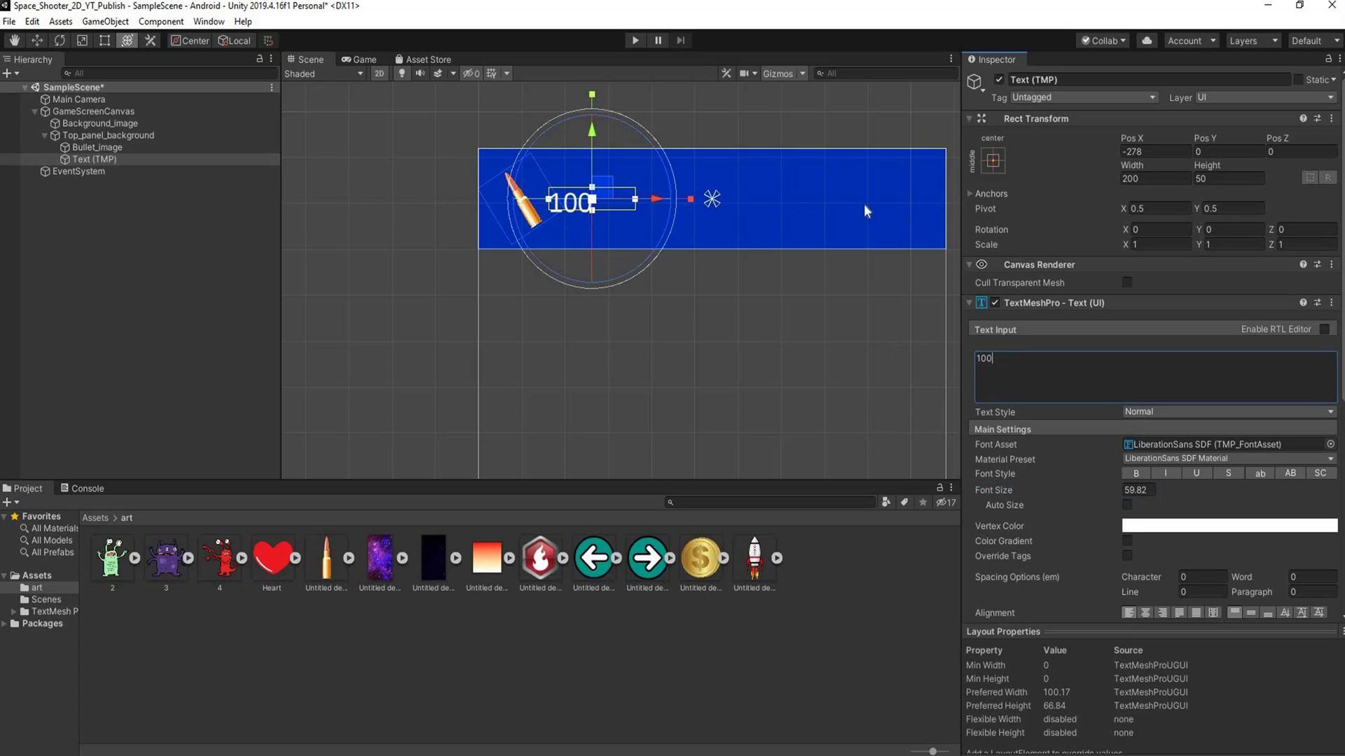
# Step: Resize the 100 text's bounding box with the Rect tool to about 202 wide and 75 high
pyautogui.click(104, 39)
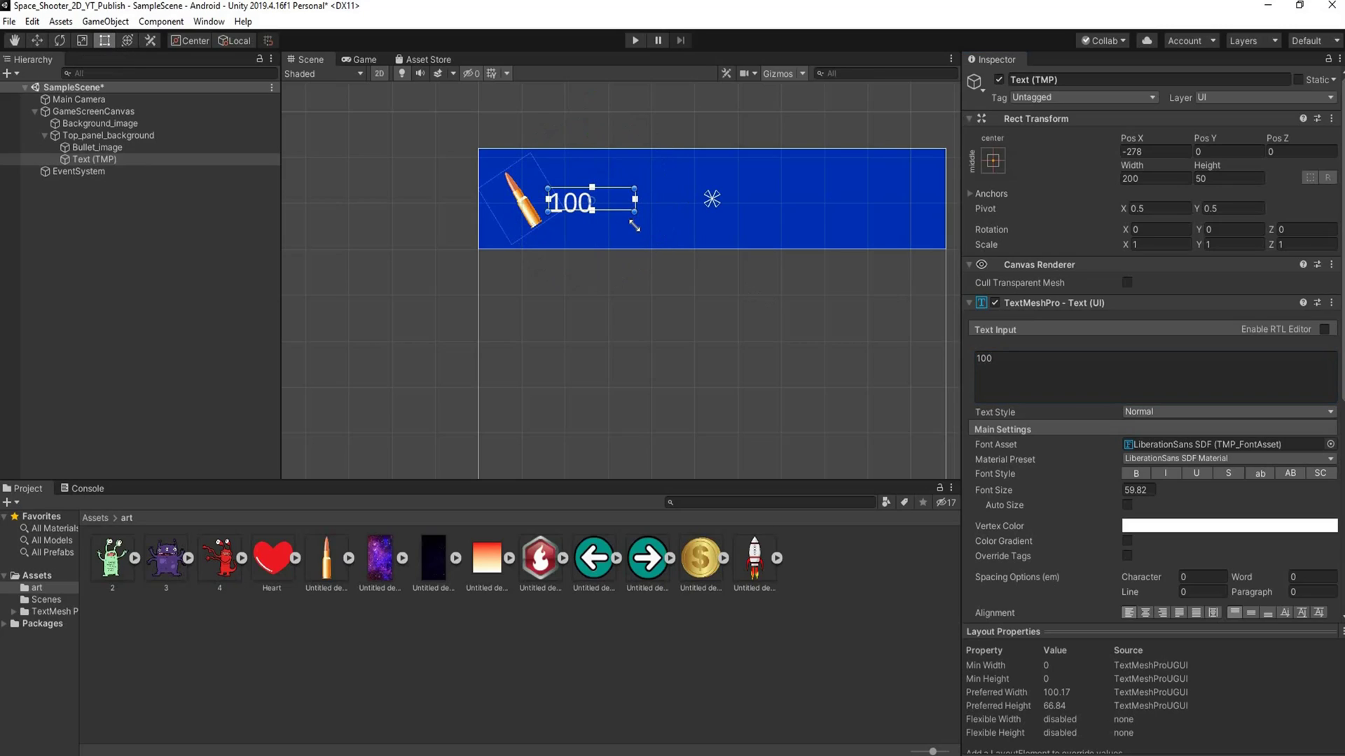
pyautogui.moveTo(635, 213); pyautogui.dragTo(636, 225)
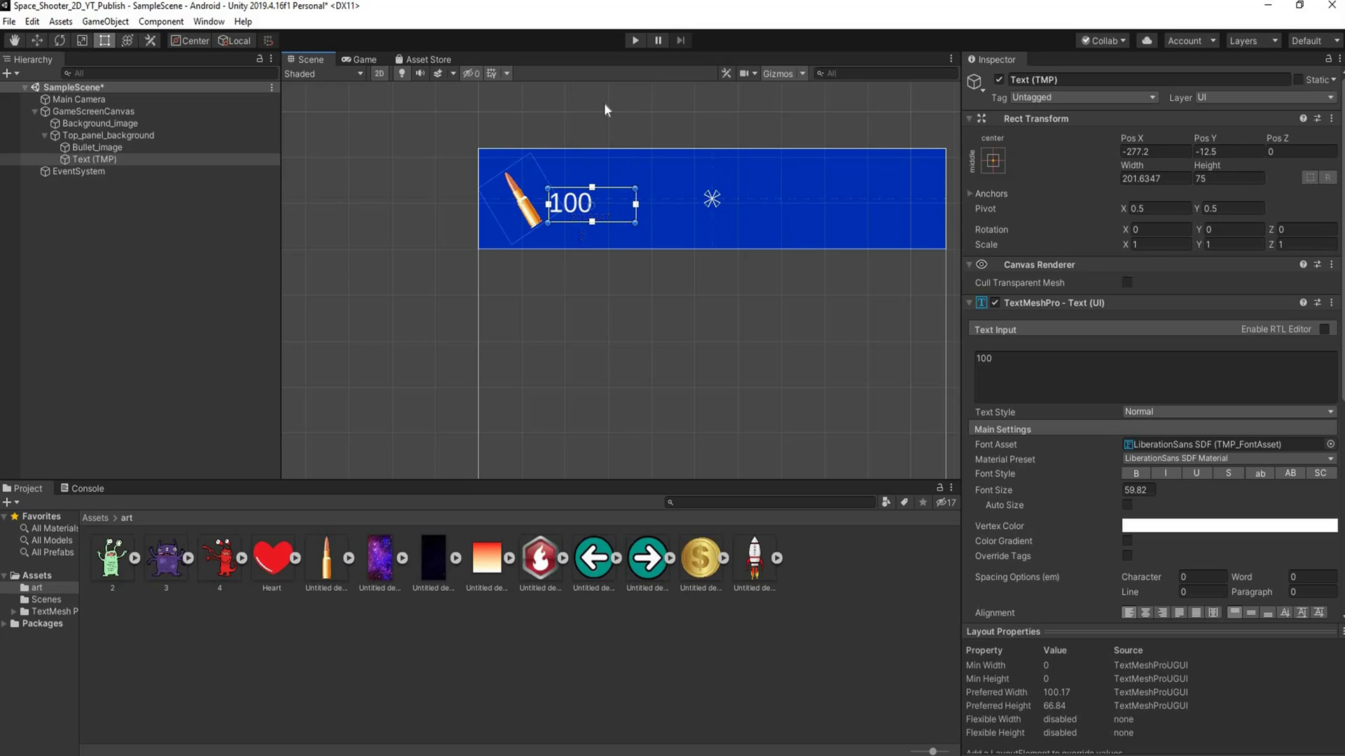
pyautogui.click(604, 103)
pyautogui.scroll(-2, 648, 193)
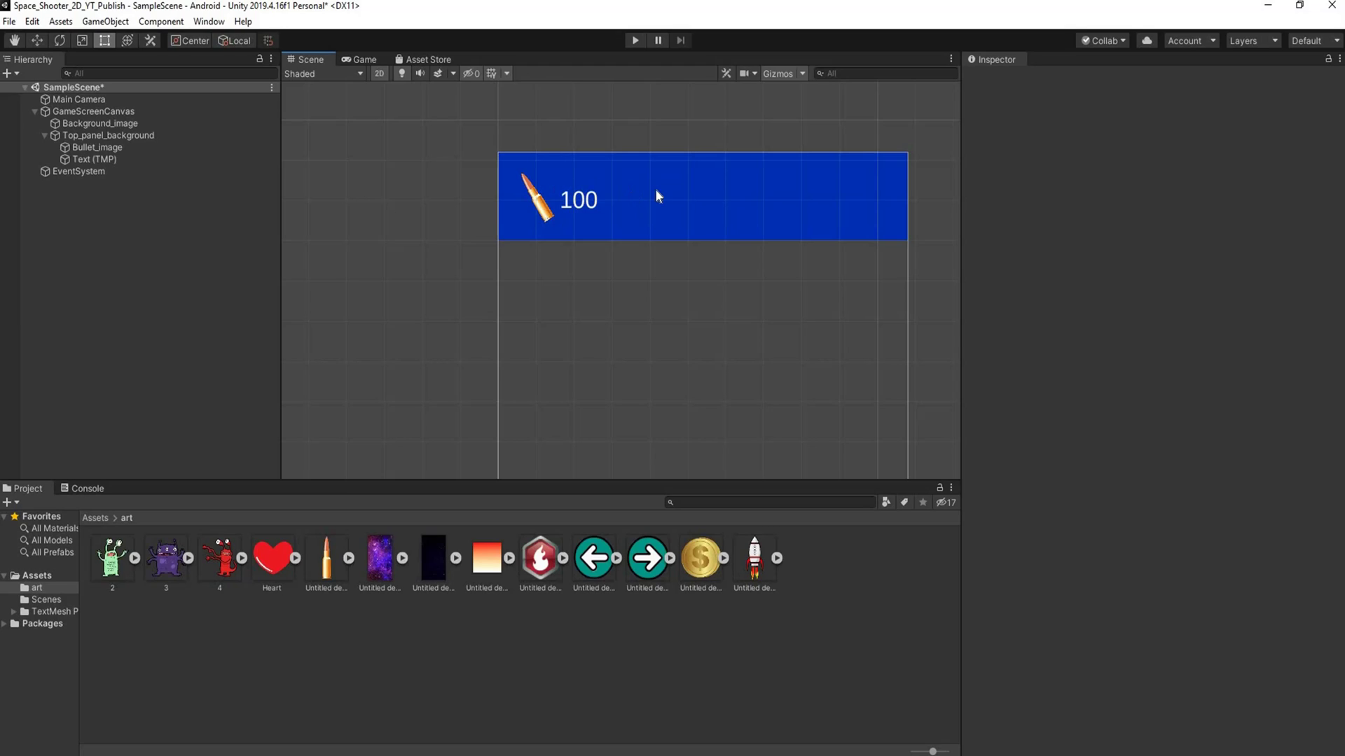
# Step: Rename the Text (TMP) object as Bullet_value_textholder
pyautogui.rightClick(94, 159)
pyautogui.click(127, 207)
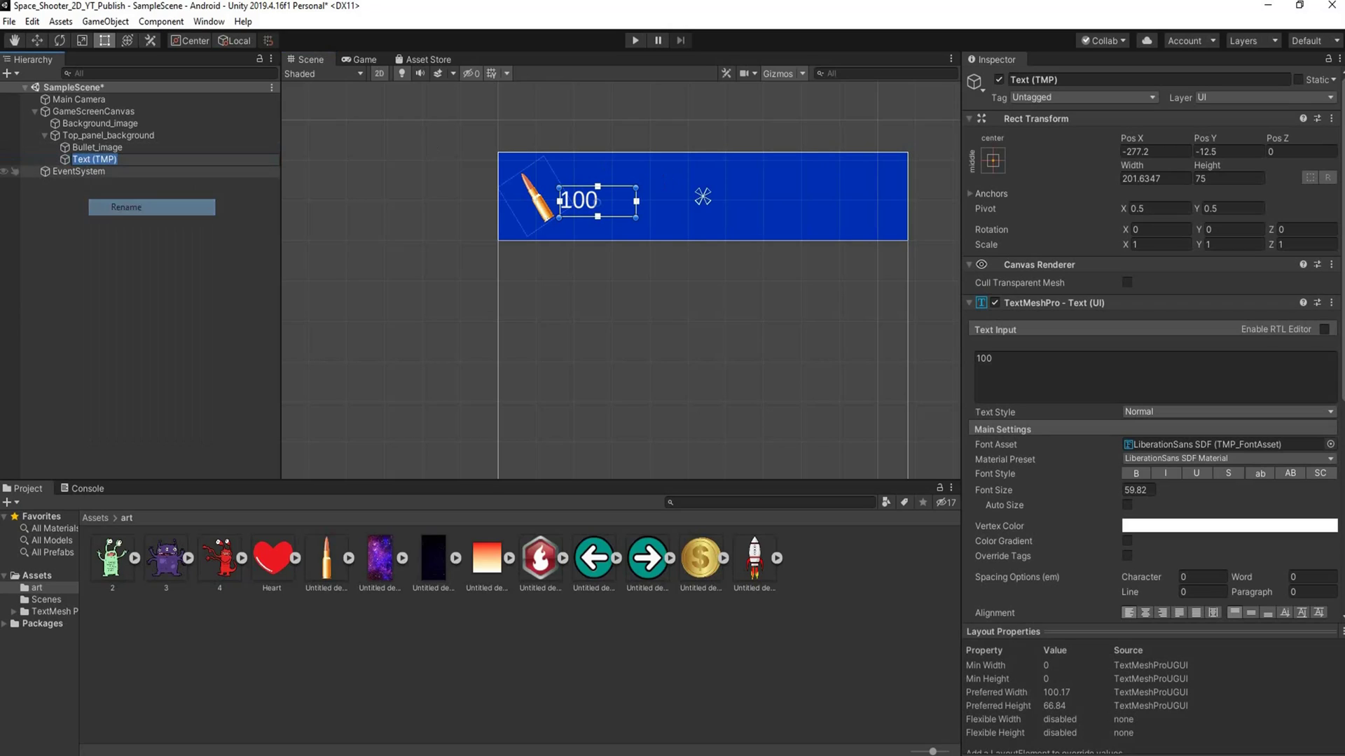
pyautogui.write('Bullet_value_texth')
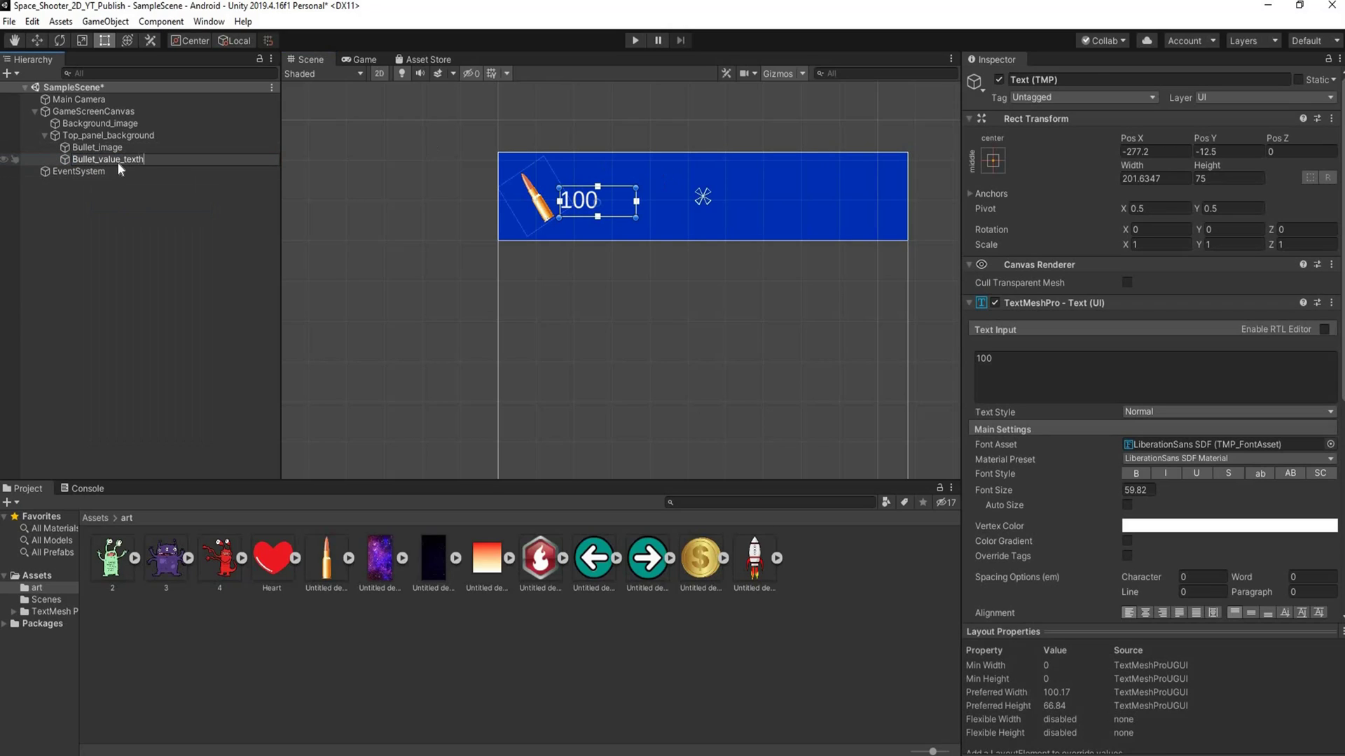
pyautogui.write('older')
pyautogui.press('Return')
# Step: Duplicate Bullet_image and Bullet_value_textholder together and move the copies to the middle of the panel, with the image at about Pos X -114
pyautogui.click(117, 148)
pyautogui.keyDown('ctrl'); pyautogui.click(123, 160); pyautogui.keyUp('ctrl')
pyautogui.hotkey('ctrl', 'd')
pyautogui.click(127, 40)
pyautogui.moveTo(587, 199); pyautogui.dragTo(711, 204)
# Step: Rename the duplicated bullet image as Lives_image
pyautogui.rightClick(108, 172)
pyautogui.click(140, 218)
pyautogui.click(156, 173)
pyautogui.press('BackSpace')
pyautogui.press('BackSpace')
pyautogui.press('BackSpace')
pyautogui.press('BackSpace')
pyautogui.press('Left')
pyautogui.press('Left')
pyautogui.press('Left')
pyautogui.press('Left')
pyautogui.press('Left')
pyautogui.press('Left')
pyautogui.press('BackSpace')
pyautogui.press('BackSpace')
pyautogui.press('BackSpace')
pyautogui.press('BackSpace')
pyautogui.press('BackSpace')
pyautogui.press('BackSpace')
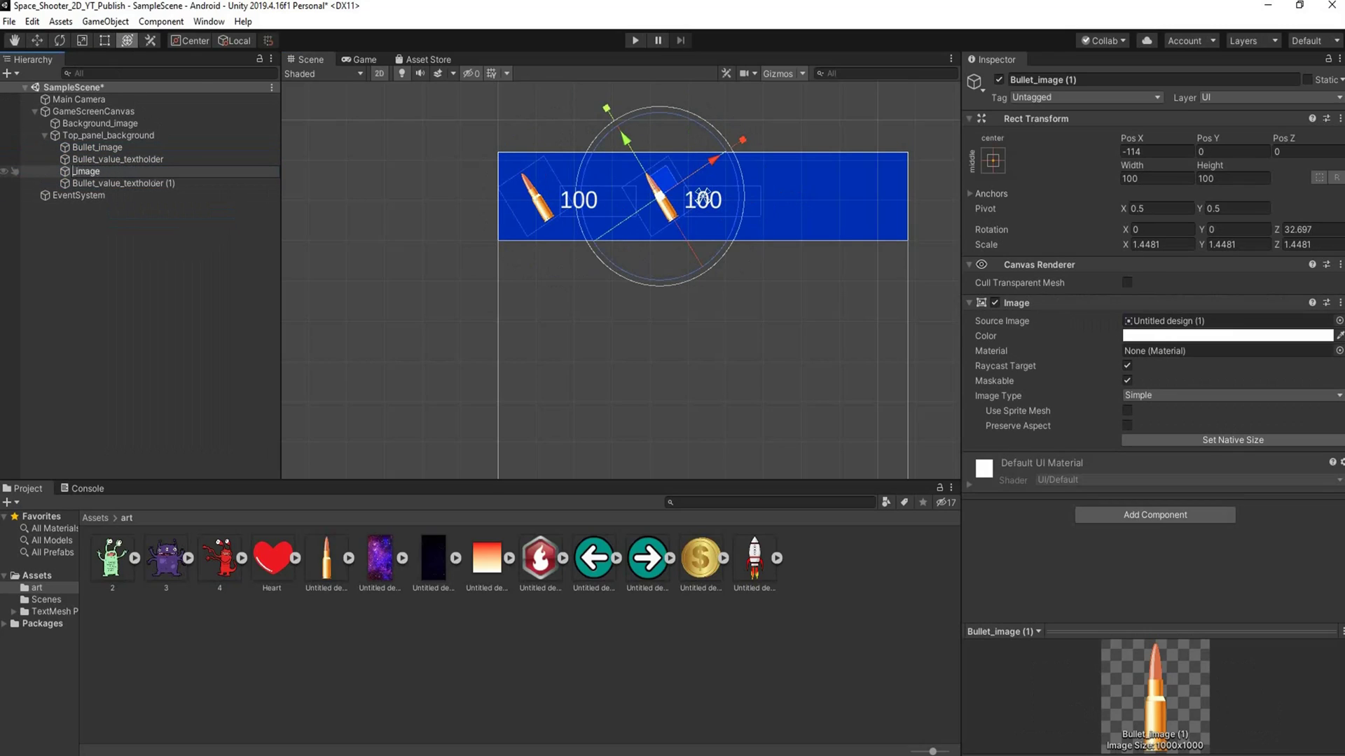
pyautogui.write('Lives')
# Step: Rename the duplicated bullet value text as Lives_value_textholder
pyautogui.rightClick(155, 183)
pyautogui.click(161, 229)
pyautogui.press('Right')
pyautogui.press('BackSpace')
pyautogui.press('BackSpace')
pyautogui.press('BackSpace')
pyautogui.press('BackSpace')
pyautogui.press('Left')
pyautogui.press('Left')
pyautogui.press('Left')
pyautogui.press('Left')
pyautogui.press('Left')
pyautogui.press('Left')
pyautogui.press('Left')
pyautogui.press('Left')
pyautogui.press('Left')
pyautogui.press('Left')
pyautogui.press('Left')
pyautogui.press('Left')
pyautogui.press('Left')
pyautogui.press('Left')
pyautogui.press('Left')
pyautogui.press('Left')
pyautogui.press('Left')
pyautogui.press('BackSpace')
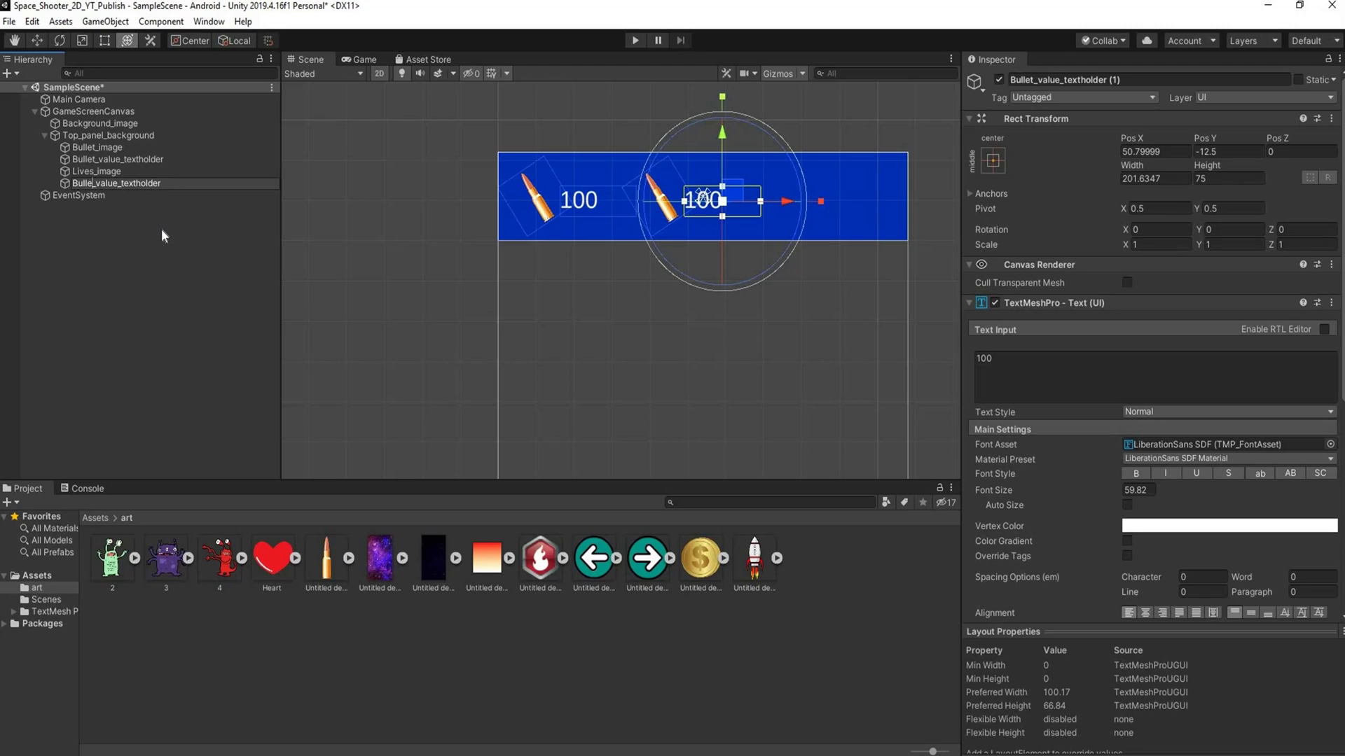
pyautogui.press('BackSpace')
pyautogui.press('BackSpace')
pyautogui.press('BackSpace')
pyautogui.press('BackSpace')
pyautogui.press('BackSpace')
pyautogui.write('Lives')
# Step: Assign the Heart sprite from the art folder as the source image of Lives_image
pyautogui.click(659, 190)
pyautogui.moveTo(272, 558); pyautogui.dragTo(1225, 321)
pyautogui.click(1148, 151)
pyautogui.write('0')
pyautogui.hotkey('ctrl', 'z')
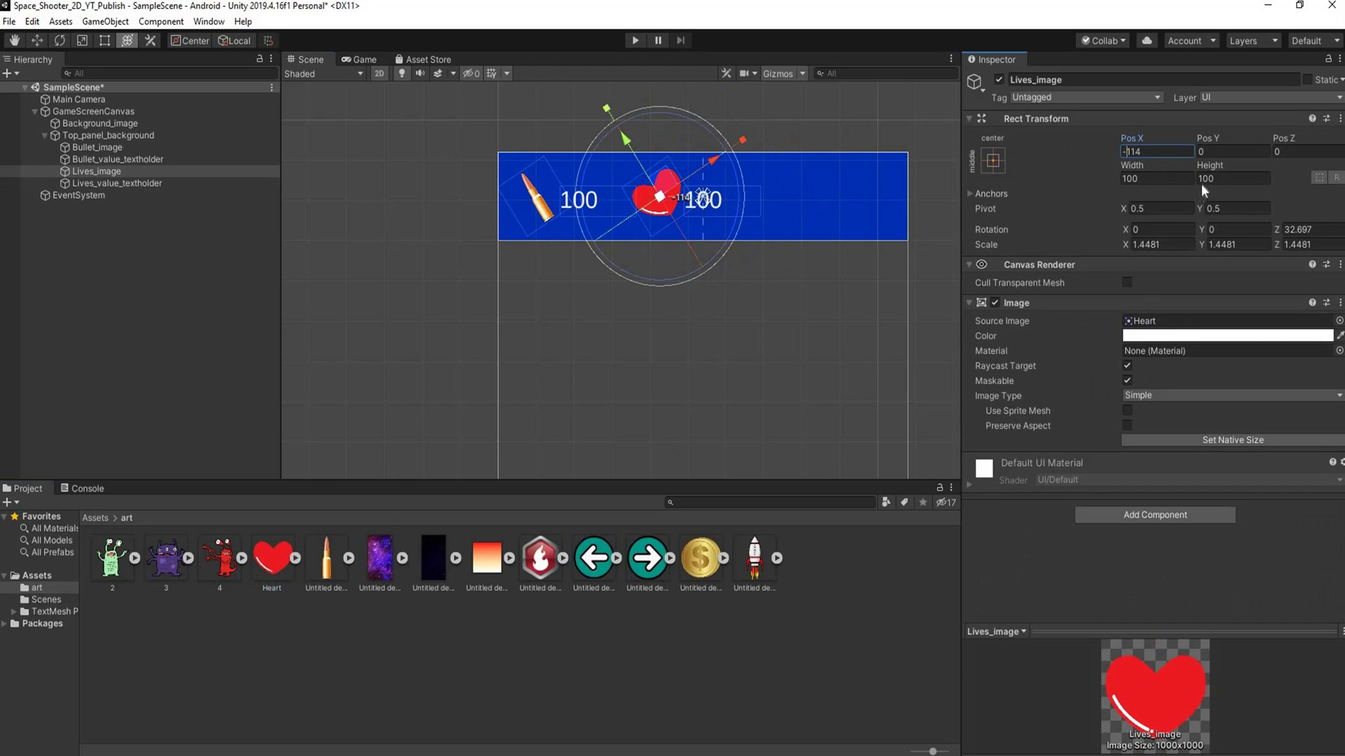
# Step: Set the Z rotation of Lives_image to 0, move it to about Pos X -136, and check it in the Game view
pyautogui.click(1297, 229)
pyautogui.write('0')
pyautogui.click(644, 188)
pyautogui.moveTo(718, 196); pyautogui.dragTo(710, 197)
pyautogui.click(448, 112)
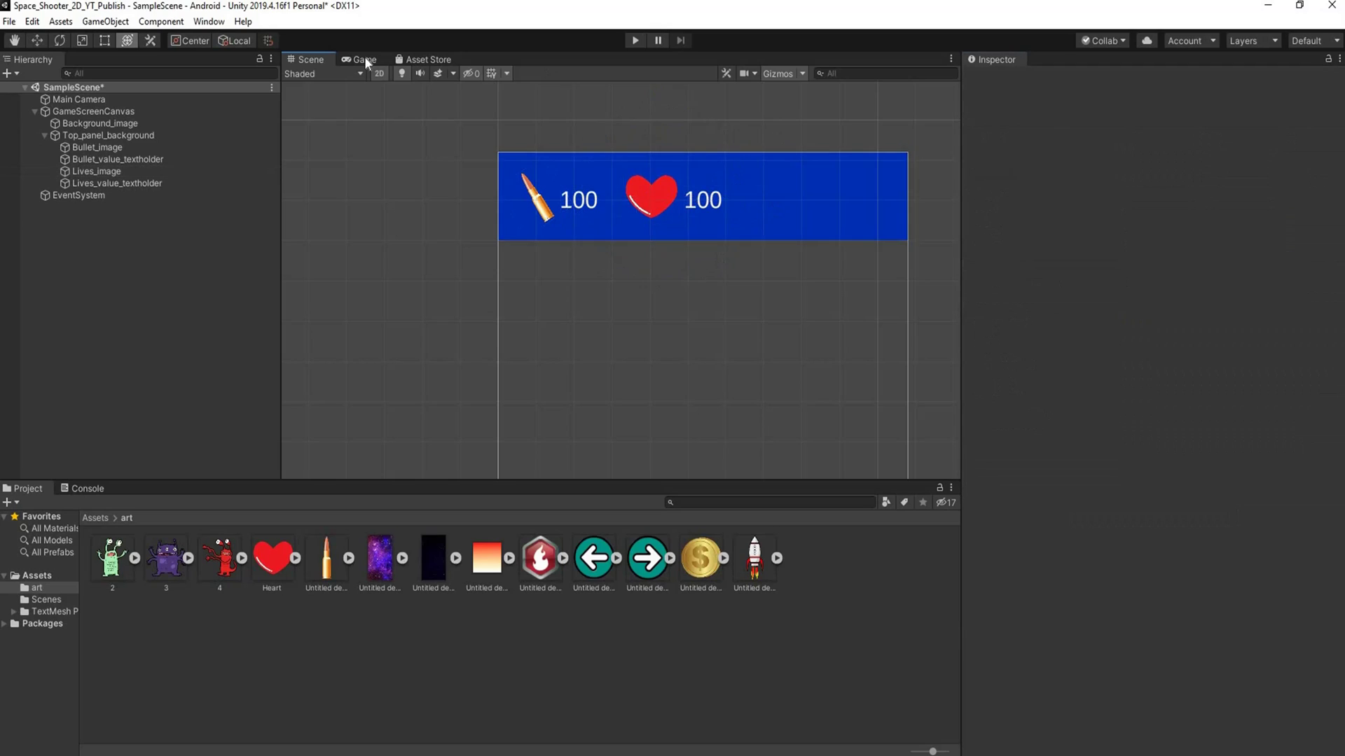
pyautogui.click(364, 59)
pyautogui.click(310, 58)
# Step: Duplicate Lives_image and Lives_value_textholder together
pyautogui.click(89, 171)
pyautogui.keyDown('ctrl'); pyautogui.click(95, 185); pyautogui.keyUp('ctrl')
pyautogui.hotkey('ctrl', 'd')
# Step: Rename the duplicated heart image as Coins_image
pyautogui.rightClick(103, 197)
pyautogui.click(143, 245)
pyautogui.press('Right')
pyautogui.press('BackSpace')
pyautogui.press('BackSpace')
pyautogui.press('BackSpace')
pyautogui.press('BackSpace')
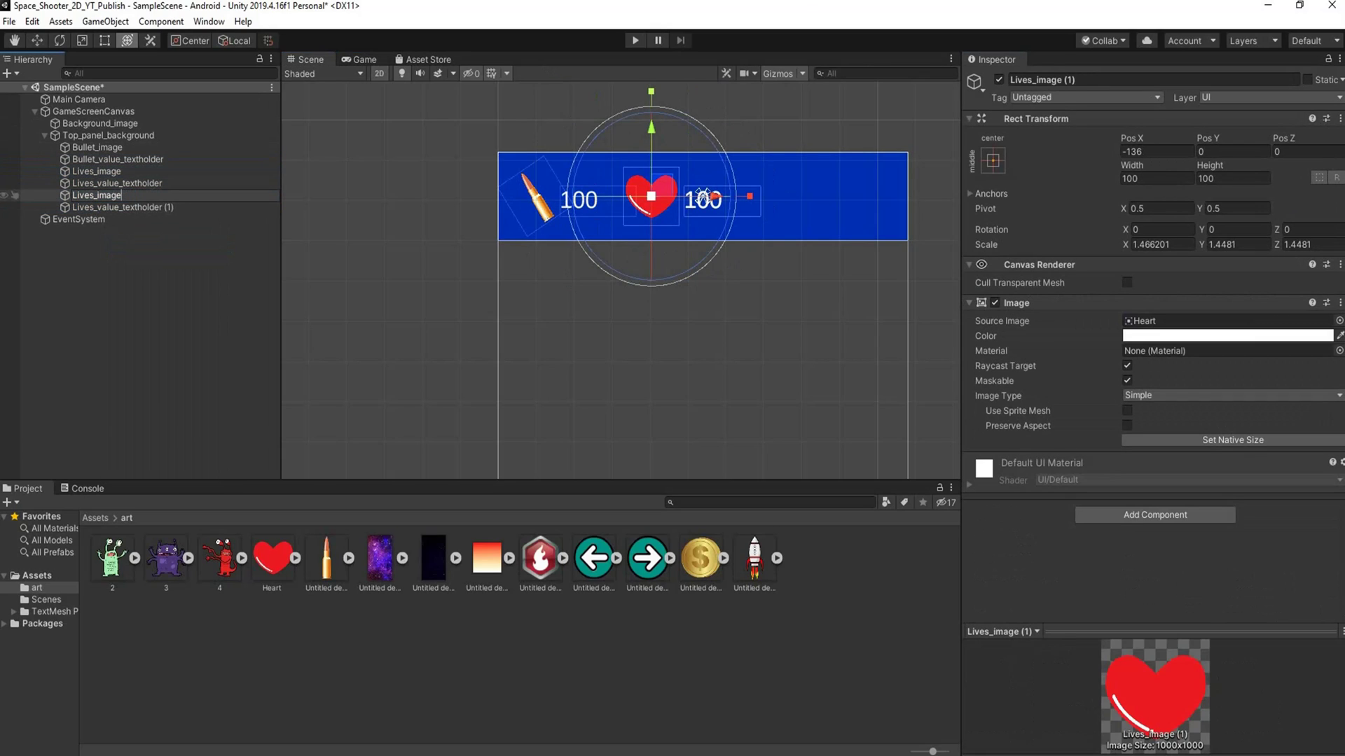
pyautogui.press('Left')
pyautogui.press('Left')
pyautogui.press('Left')
pyautogui.press('Left')
pyautogui.press('Left')
pyautogui.press('Left')
pyautogui.press('BackSpace')
pyautogui.press('BackSpace')
pyautogui.press('BackSpace')
pyautogui.press('BackSpace')
pyautogui.press('BackSpace')
pyautogui.write('Coins')
# Step: Rename the duplicated lives value text as Coins_value_textholder
pyautogui.rightClick(146, 208)
pyautogui.click(171, 256)
pyautogui.press('Right')
pyautogui.press('BackSpace')
pyautogui.press('BackSpace')
pyautogui.press('BackSpace')
pyautogui.press('BackSpace')
pyautogui.press('Left')
pyautogui.press('Left')
pyautogui.press('Left')
pyautogui.press('Left')
pyautogui.press('Left')
pyautogui.press('Left')
pyautogui.press('Left')
pyautogui.press('Left')
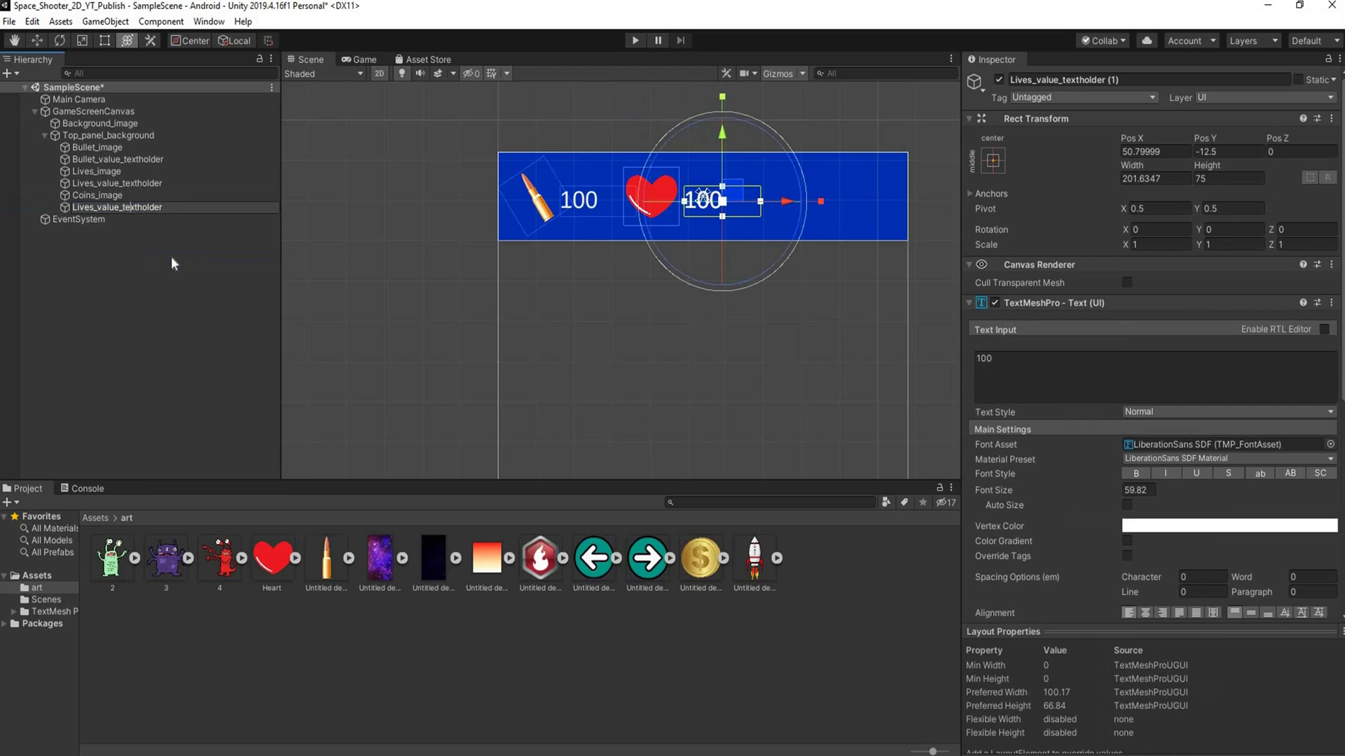
pyautogui.hotkey('ctrl', 'a')
pyautogui.write('Coins_value_textholder')
pyautogui.press('Return')
# Step: Move Coins_image and Coins_value_textholder to the right end of the blue panel and assign the gold coin sprite to Coins_image
pyautogui.keyDown('shift'); pyautogui.click(105, 194); pyautogui.keyUp('shift')
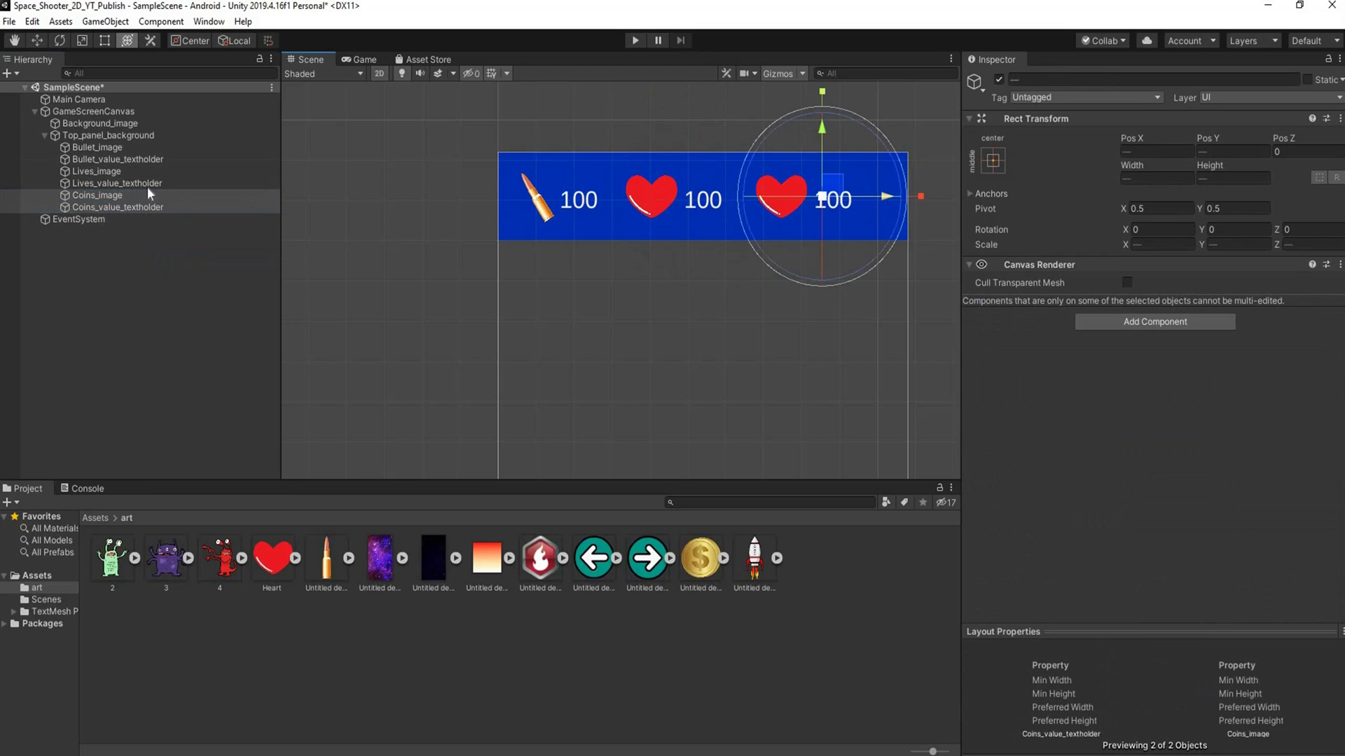
pyautogui.click(123, 195)
pyautogui.moveTo(701, 558); pyautogui.dragTo(1140, 324)
# Step: Change the text of Lives_value_textholder to 5 and check the panel in the Game view
pyautogui.click(850, 205)
pyautogui.click(703, 200)
pyautogui.moveTo(998, 357); pyautogui.dragTo(951, 361)
pyautogui.write('5')
pyautogui.click(770, 294)
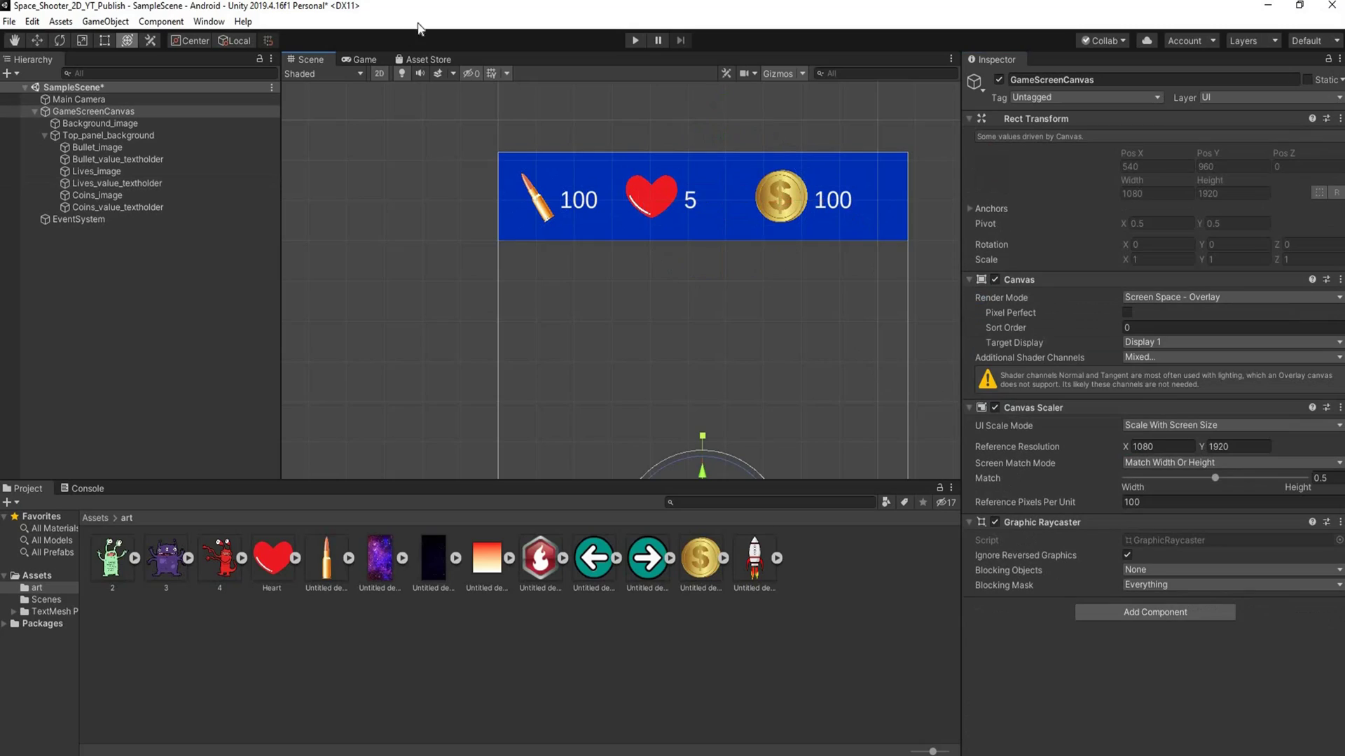
pyautogui.click(361, 61)
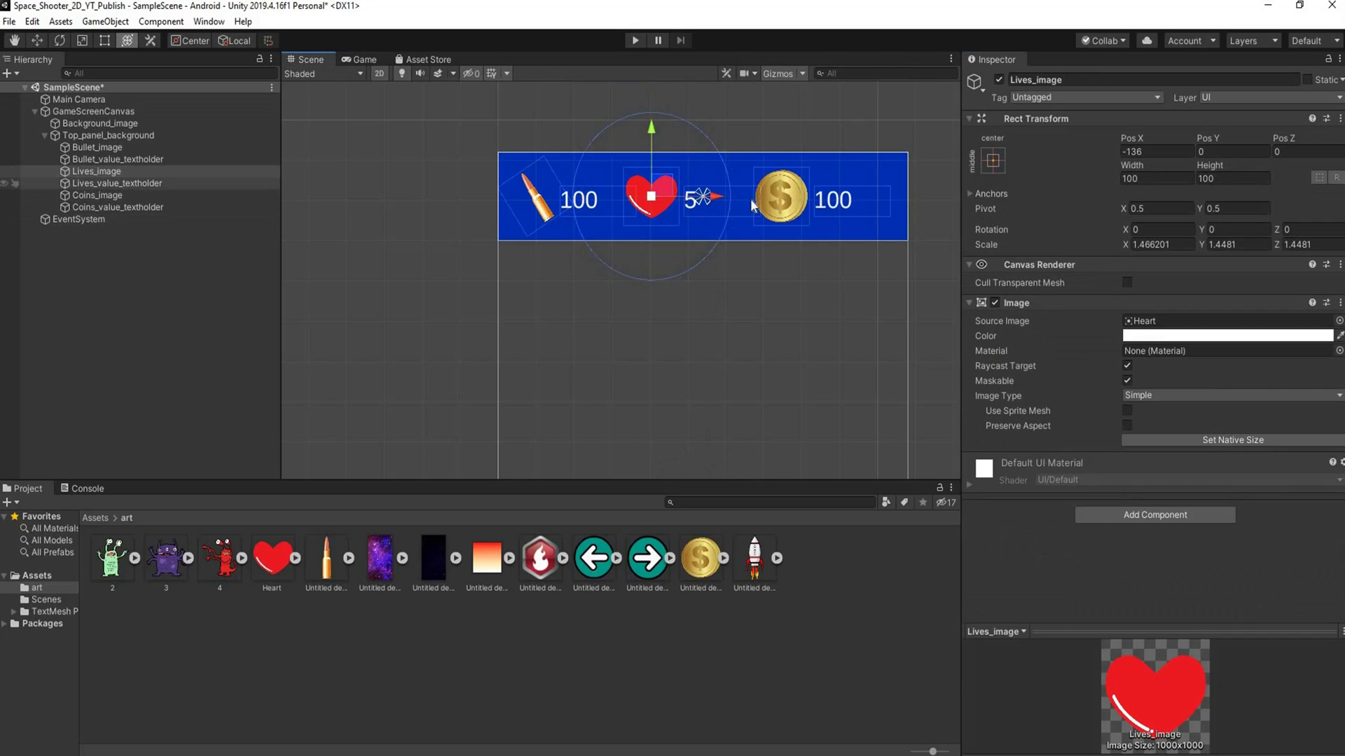
# Step: Change the text of Coins_value_textholder to 1000 and save the scene
pyautogui.click(833, 201)
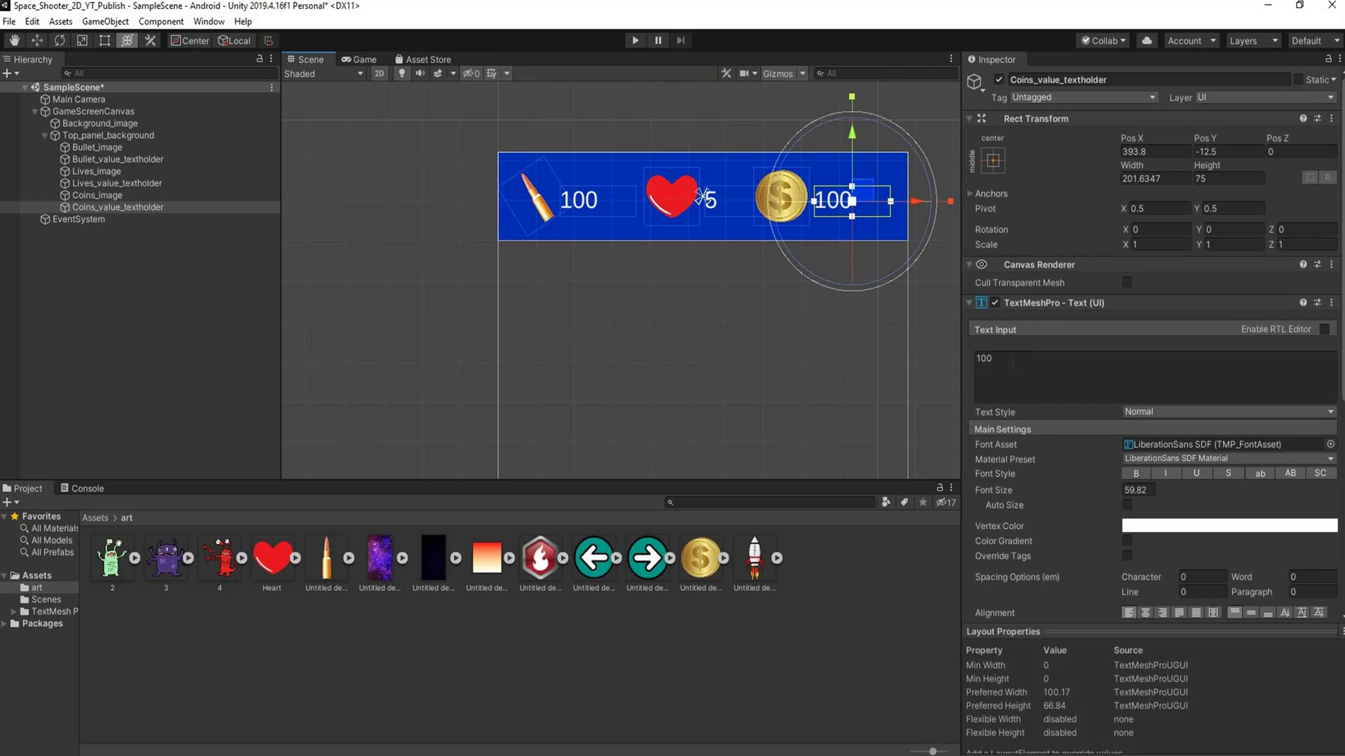
pyautogui.write('0')
pyautogui.click(93, 111)
pyautogui.hotkey('ctrl', 's')
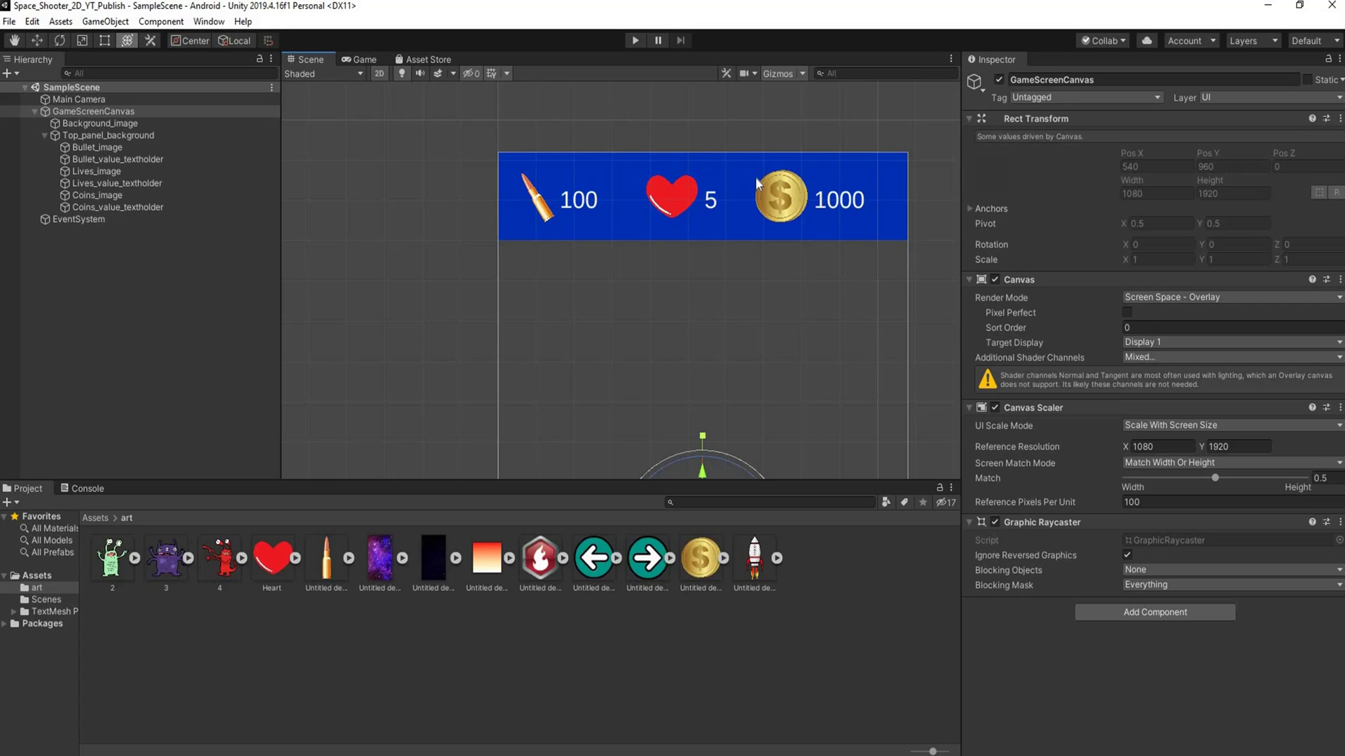
# Step: Examine the finished top panel in the Game view, then view the whole canvas in the Scene view
pyautogui.click(350, 58)
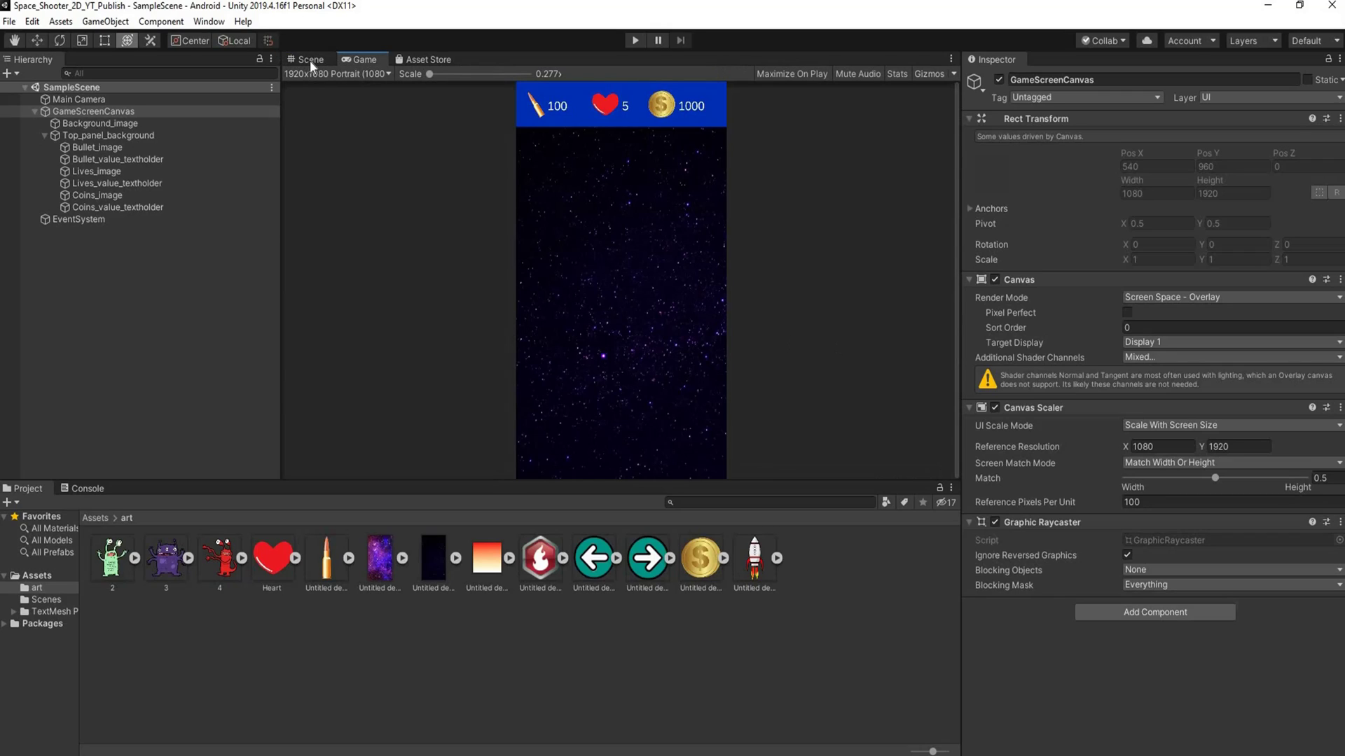
pyautogui.hotkey('ctrl', '1')
pyautogui.scroll(-7, 665, 313)
pyautogui.moveTo(727, 368); pyautogui.dragTo(722, 238, button='middle')
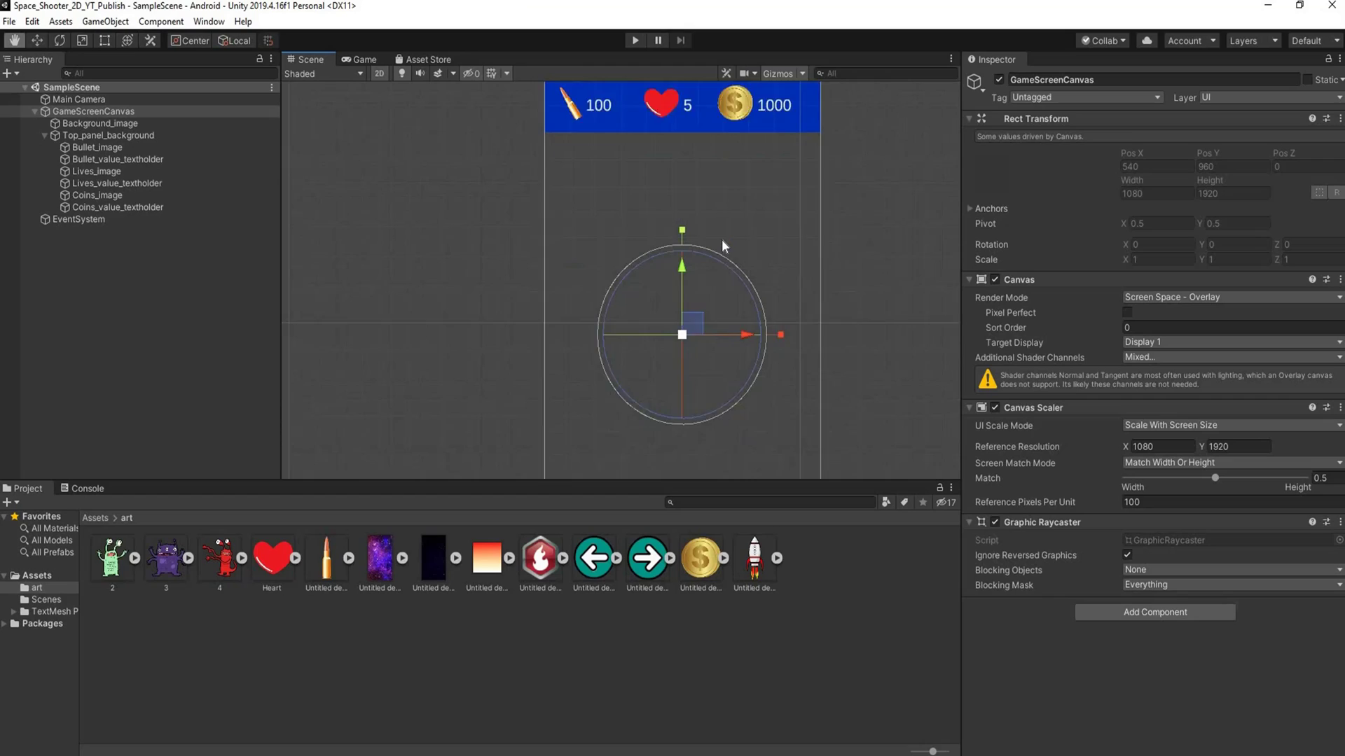
pyautogui.scroll(-3, 722, 238)
pyautogui.moveTo(727, 314); pyautogui.dragTo(712, 265, button='middle')
pyautogui.scroll(-7, 712, 264)
pyautogui.scroll(-3, 713, 266)
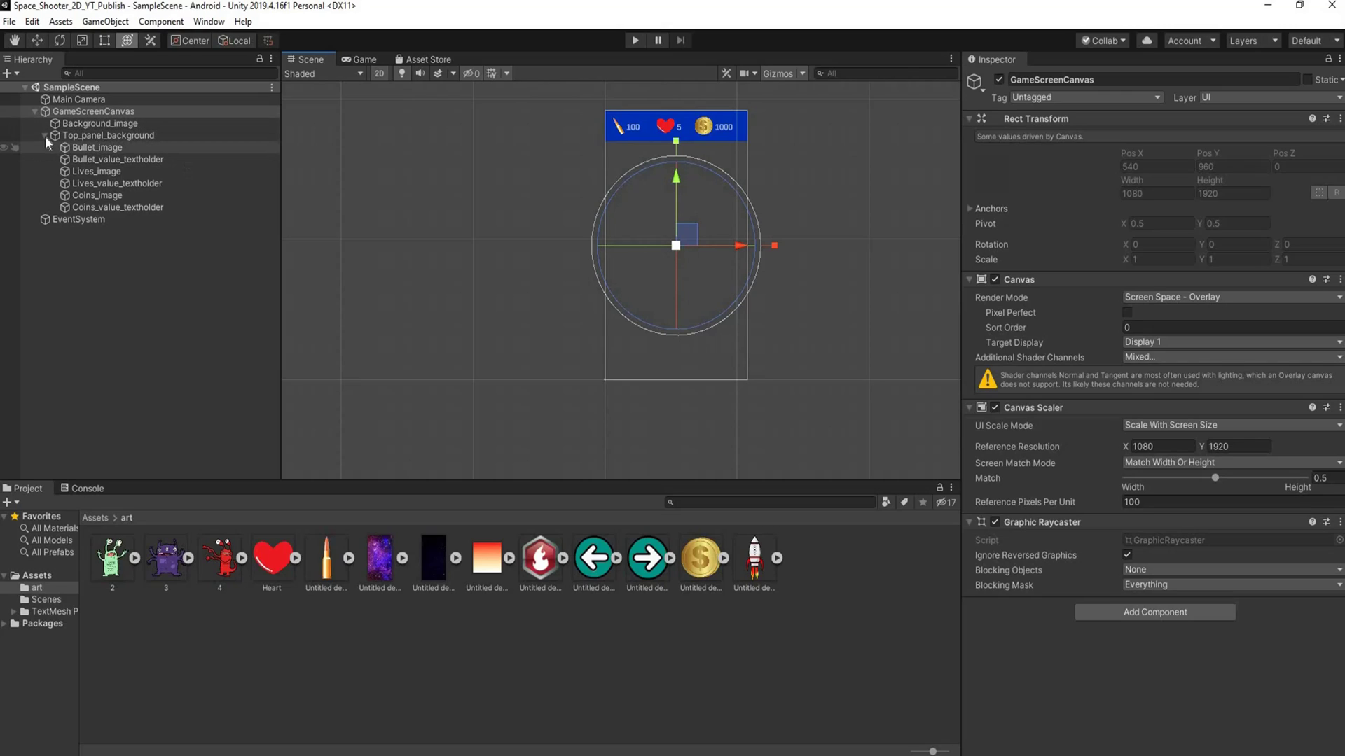
pyautogui.click(77, 110)
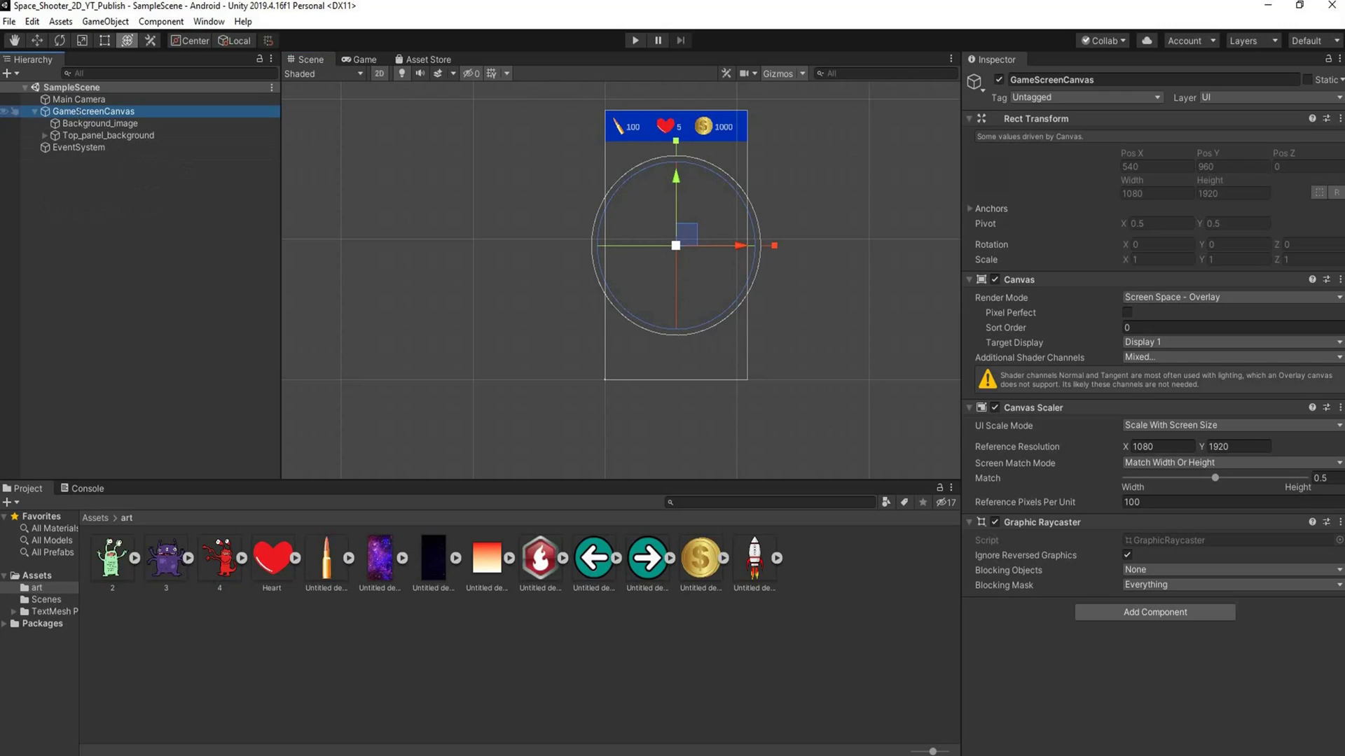
pyautogui.rightClick(77, 113)
pyautogui.click(115, 137)
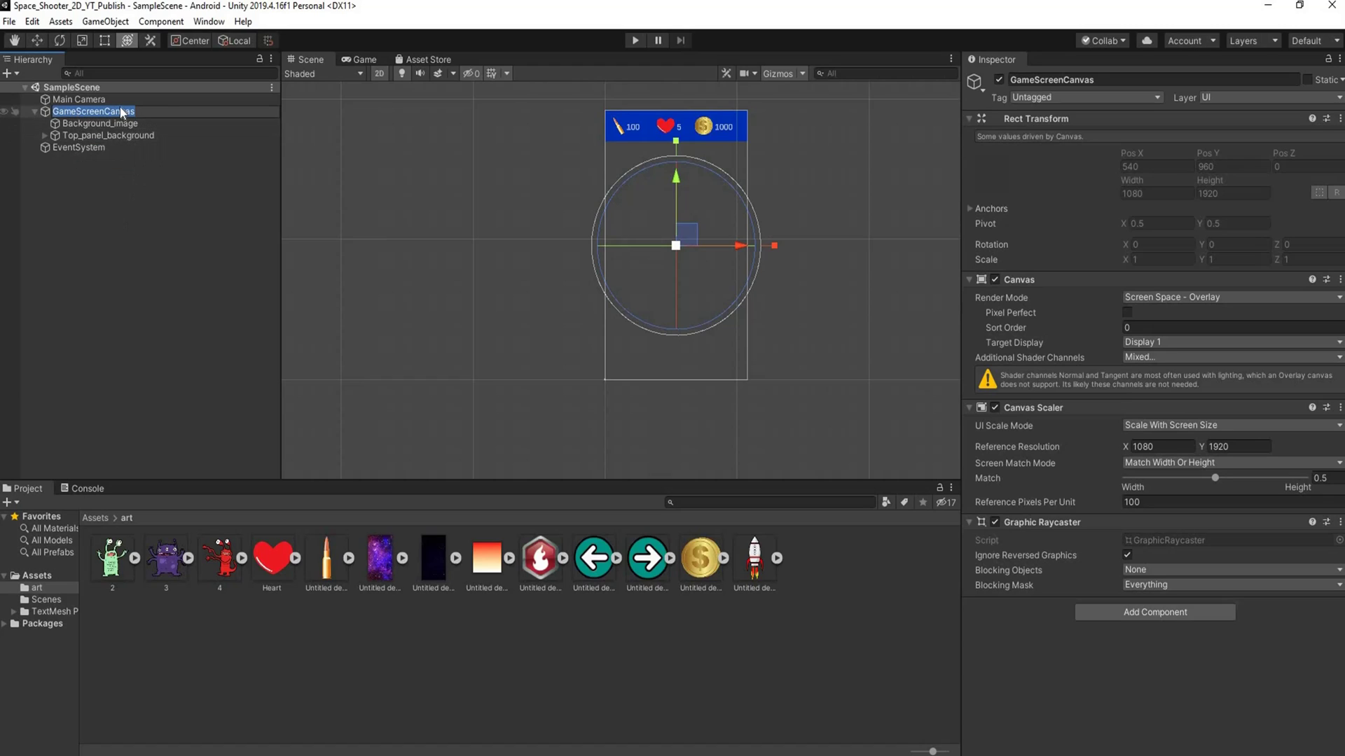
pyautogui.click(220, 335)
# Step: Create an empty child object under GameScreenCanvas
pyautogui.rightClick(119, 111)
pyautogui.moveTo(208, 364)
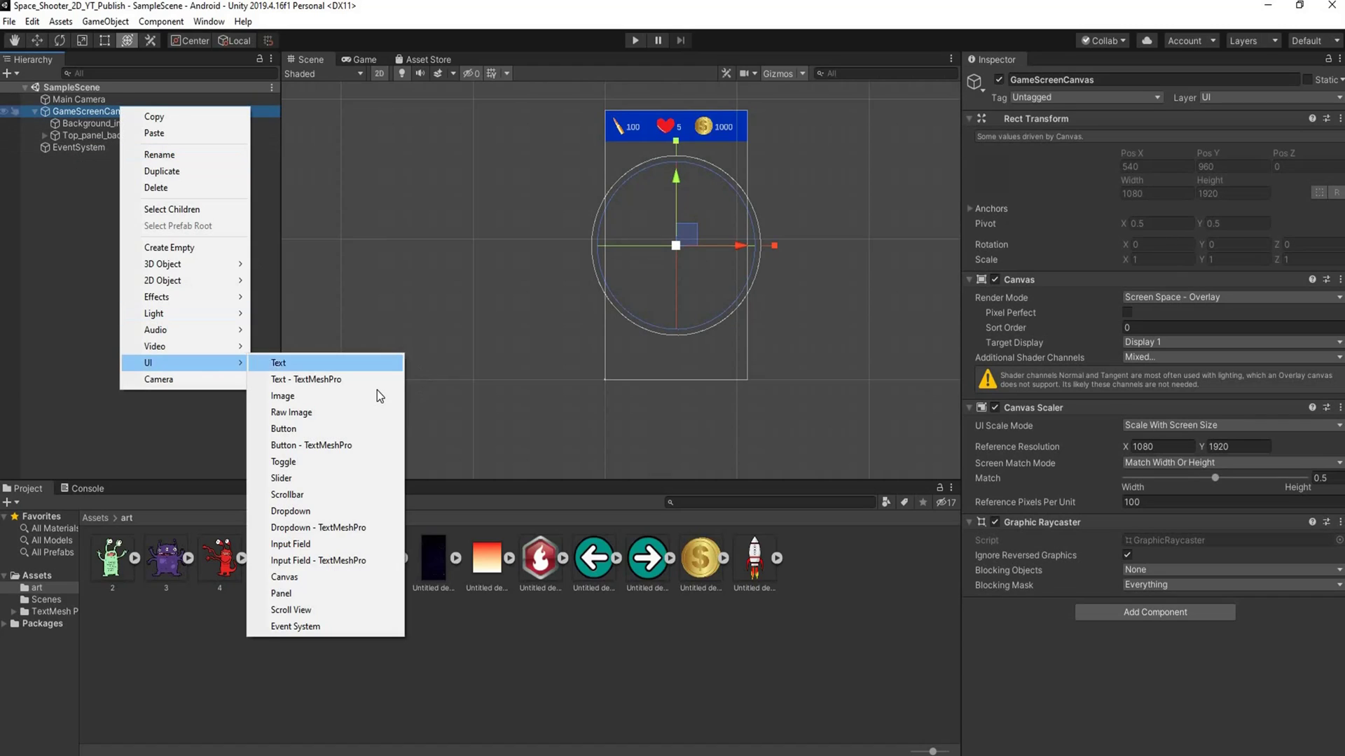
pyautogui.click(169, 247)
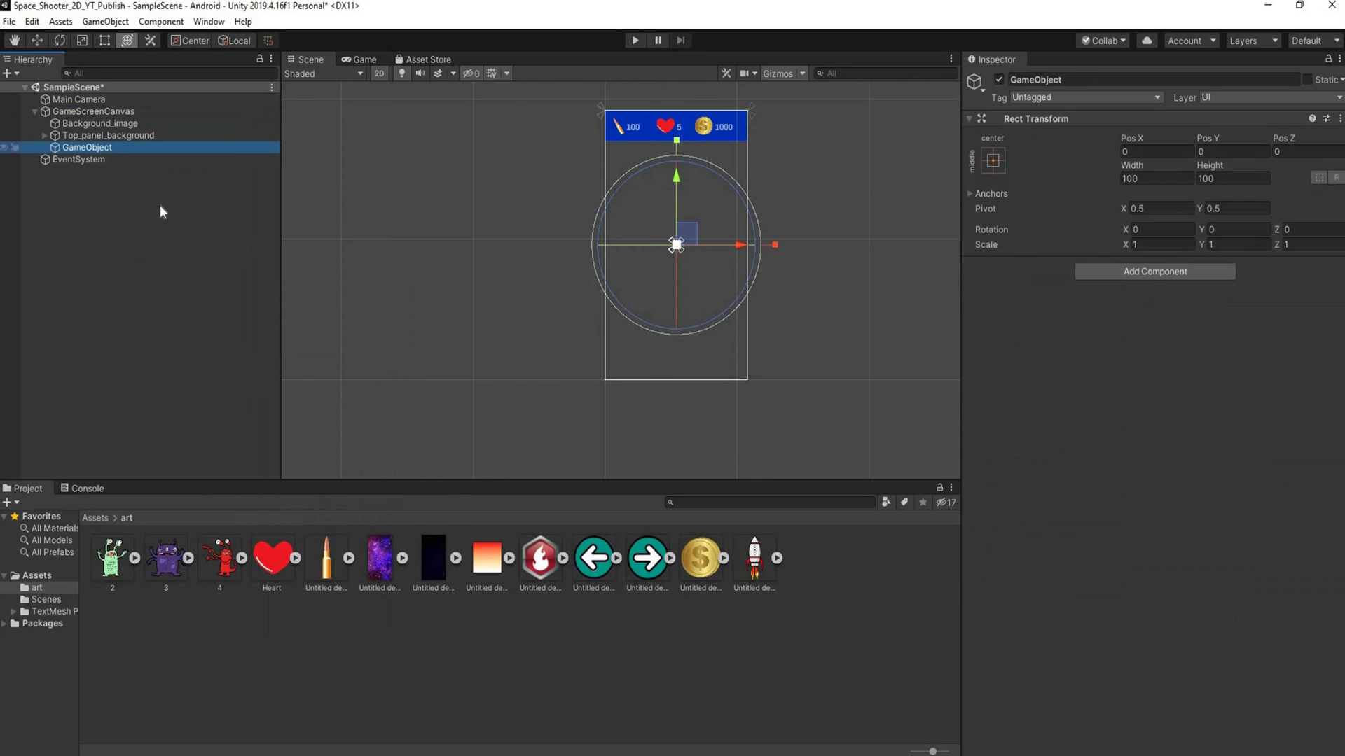
# Step: Rename the new empty GameObject as Bottom_controls
pyautogui.rightClick(105, 147)
pyautogui.click(161, 207)
pyautogui.hotkey('ctrl', 'z')
pyautogui.press('F2')
pyautogui.write('Bot')
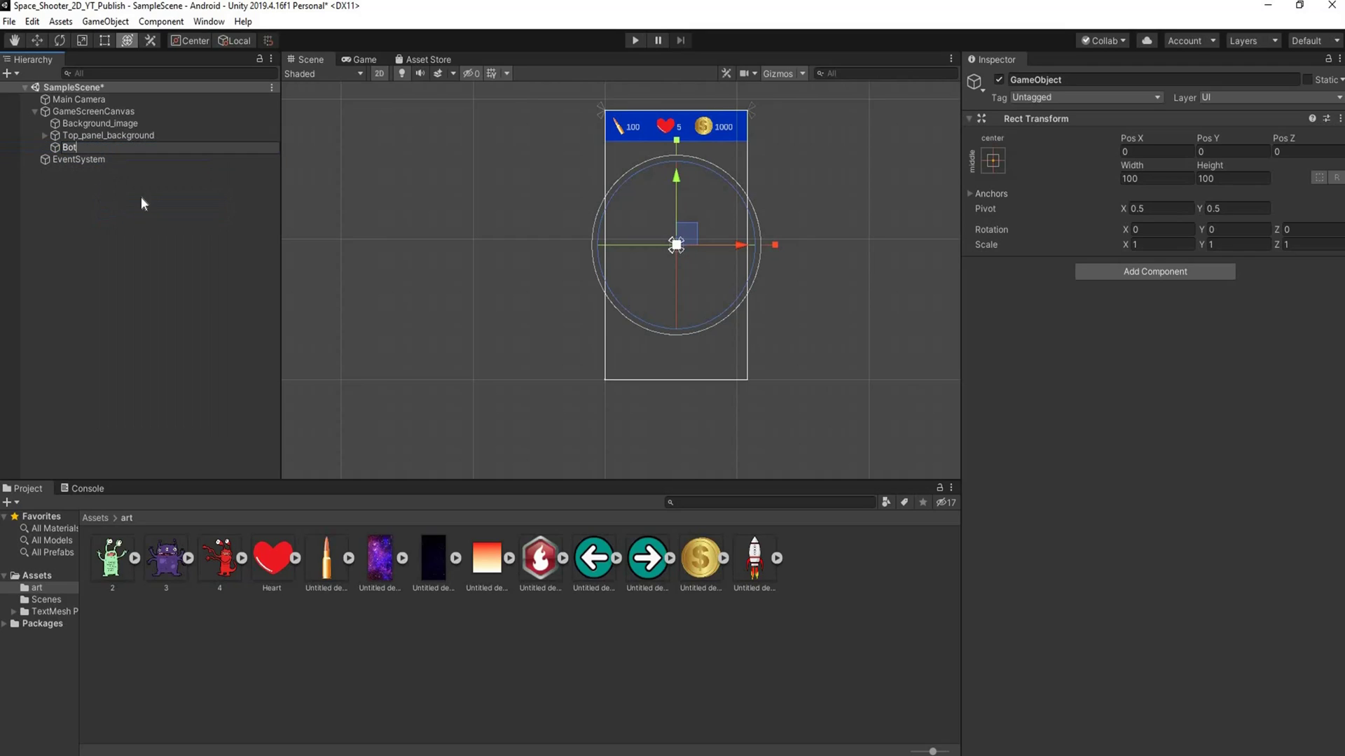
pyautogui.write('tom_controls')
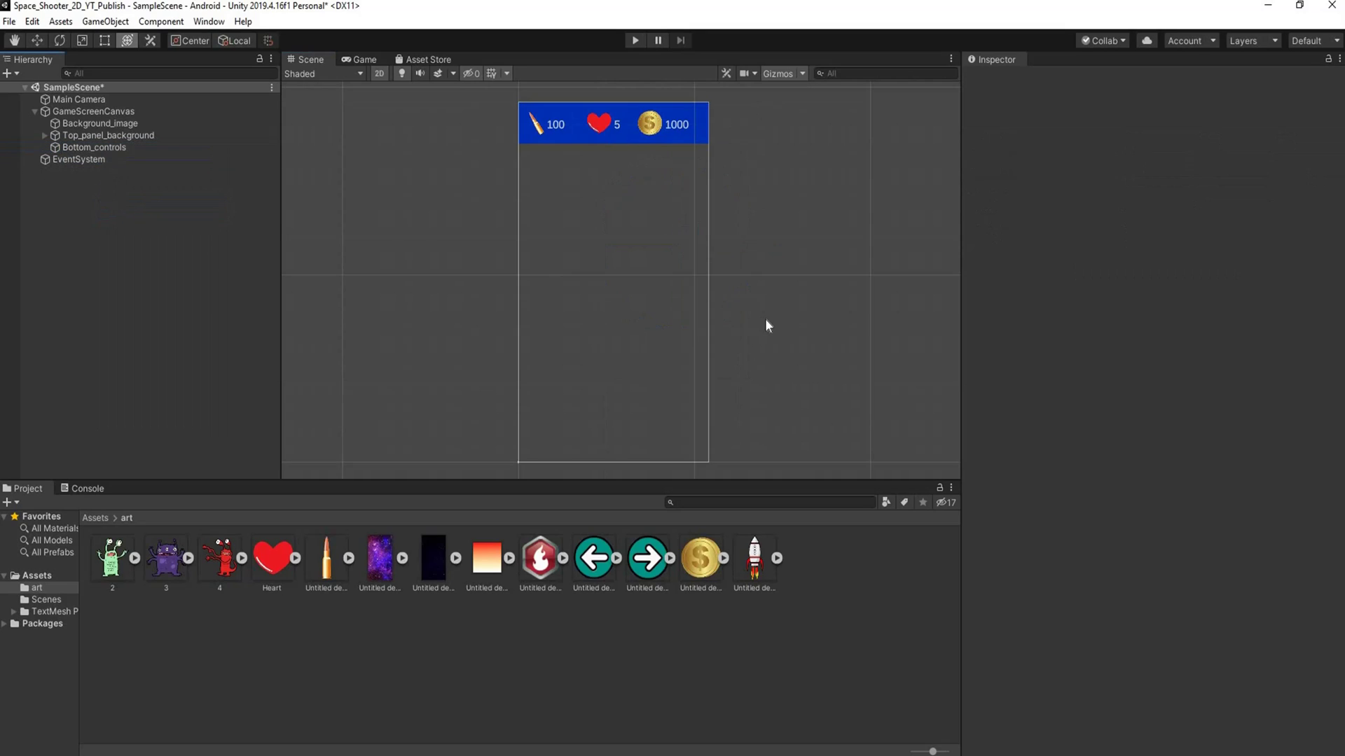
# Step: Add a UI Image under Bottom_controls, place it at about X -357, Y -818, and scale it uniformly to about 2.205
pyautogui.click(85, 148)
pyautogui.rightClick(85, 147)
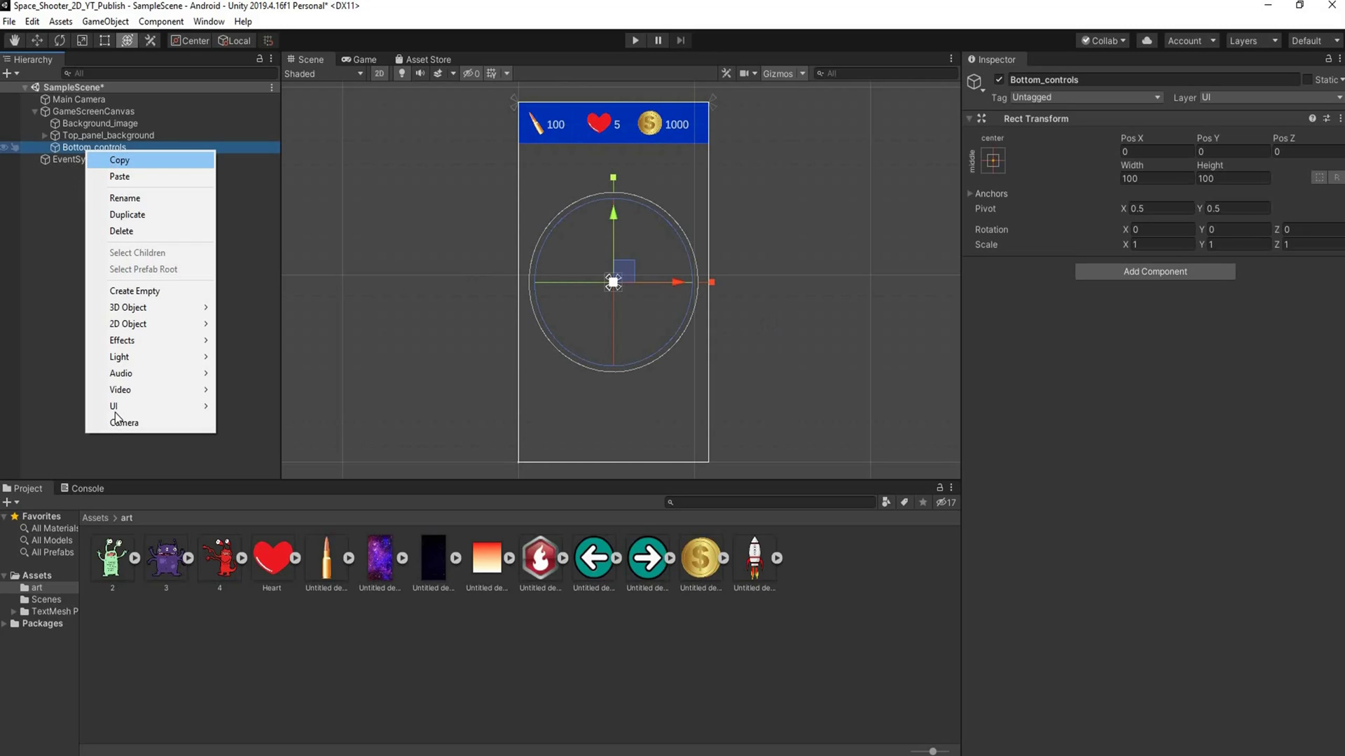
pyautogui.moveTo(140, 406)
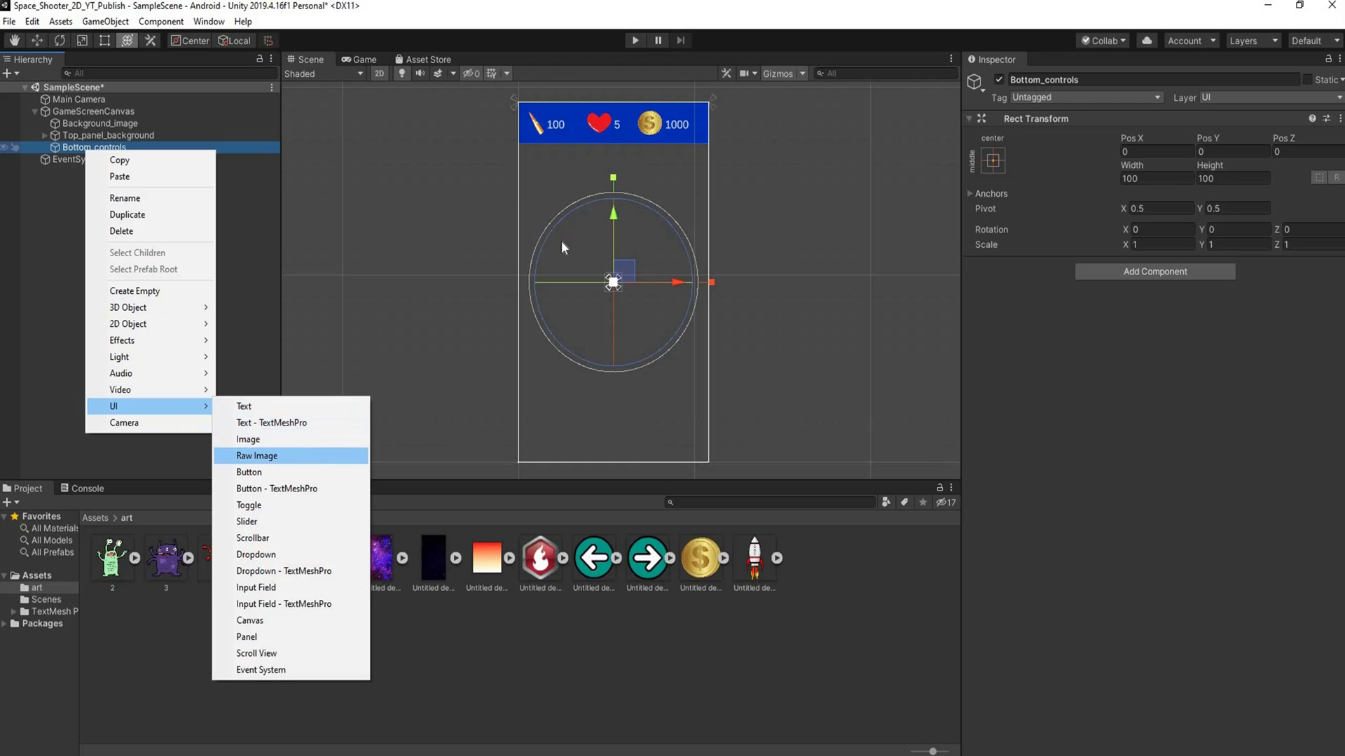
pyautogui.click(287, 439)
pyautogui.moveTo(614, 258); pyautogui.dragTo(562, 439)
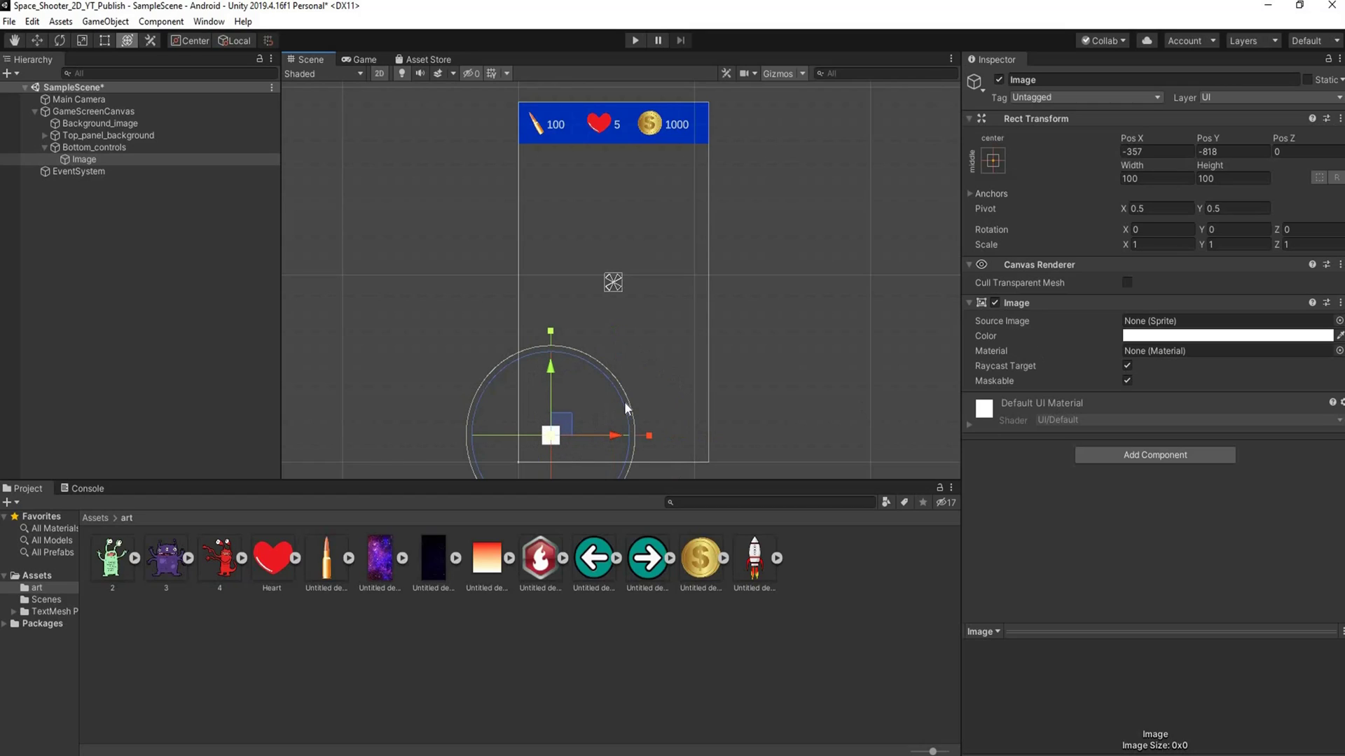
pyautogui.moveTo(625, 407); pyautogui.dragTo(903, 434)
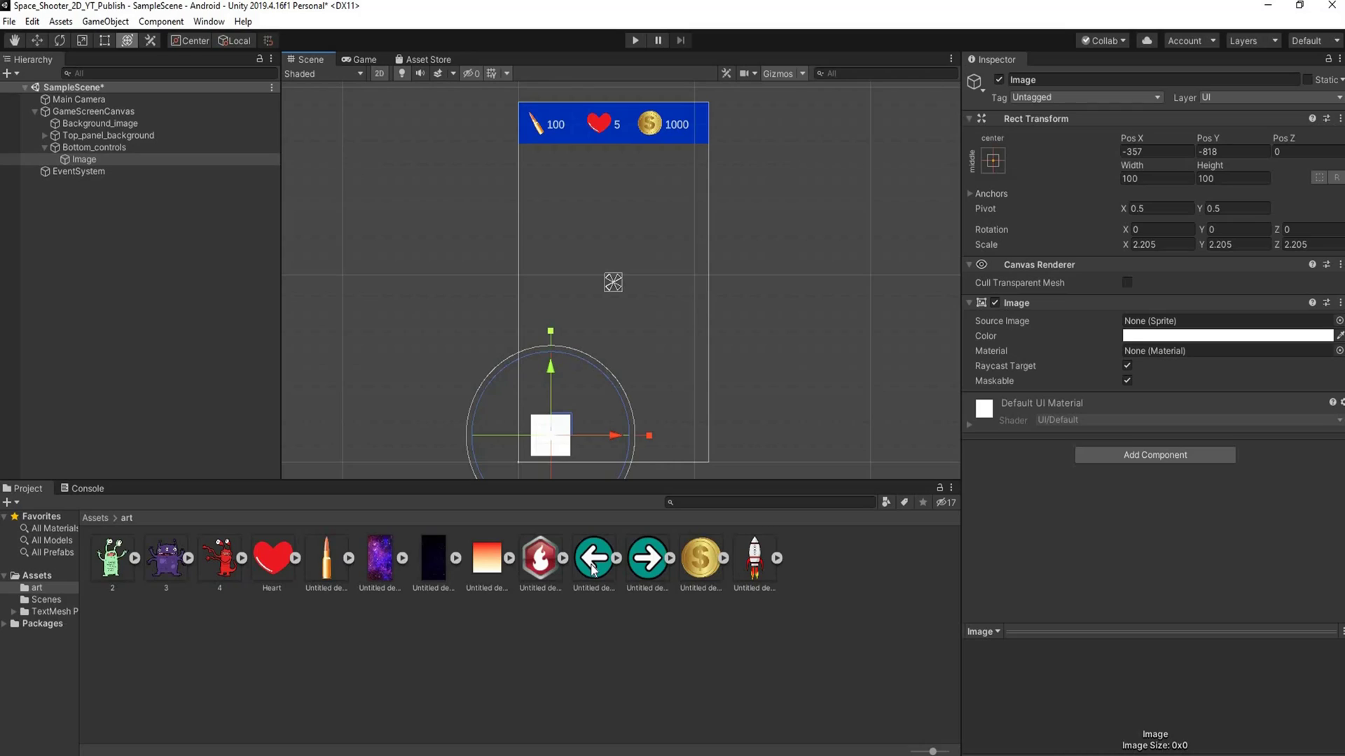
# Step: Assign the left-arrow sprite to the new image and rename the object Left_control
pyautogui.moveTo(592, 567); pyautogui.dragTo(1072, 326)
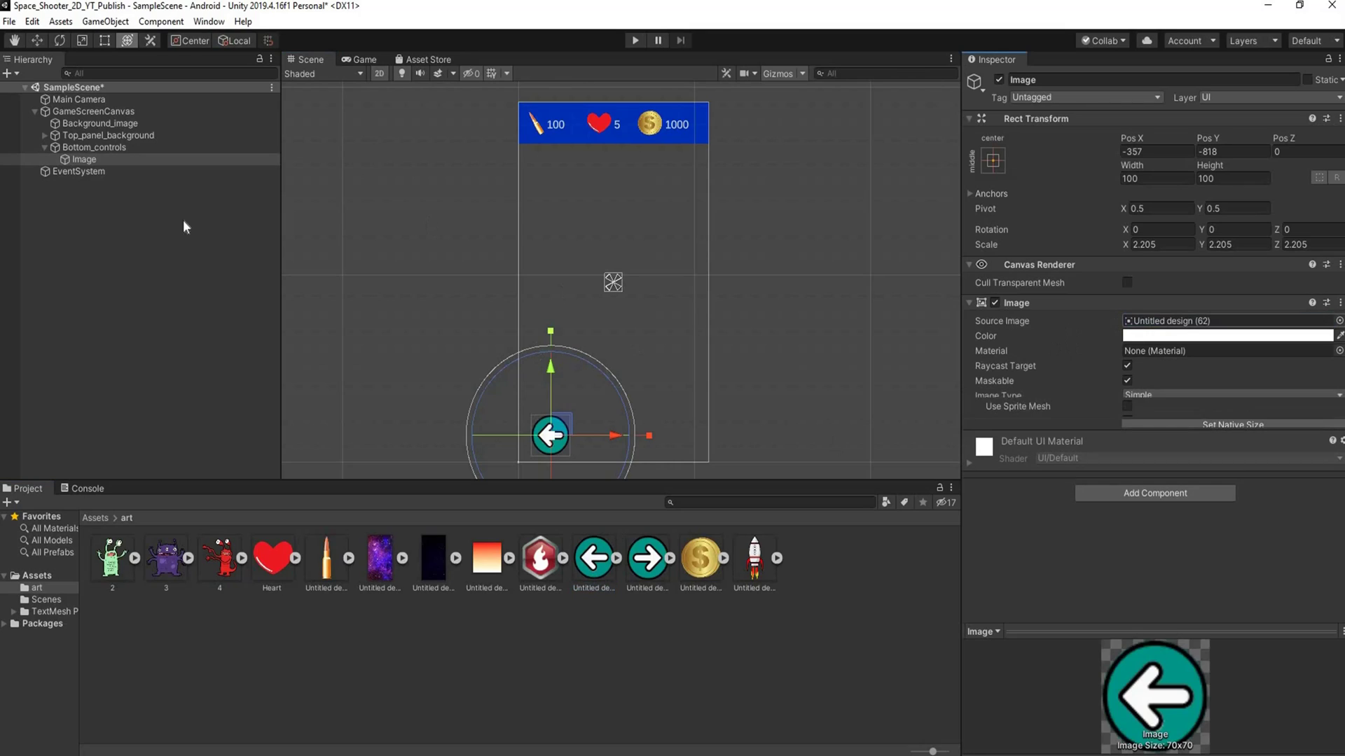
pyautogui.rightClick(74, 155)
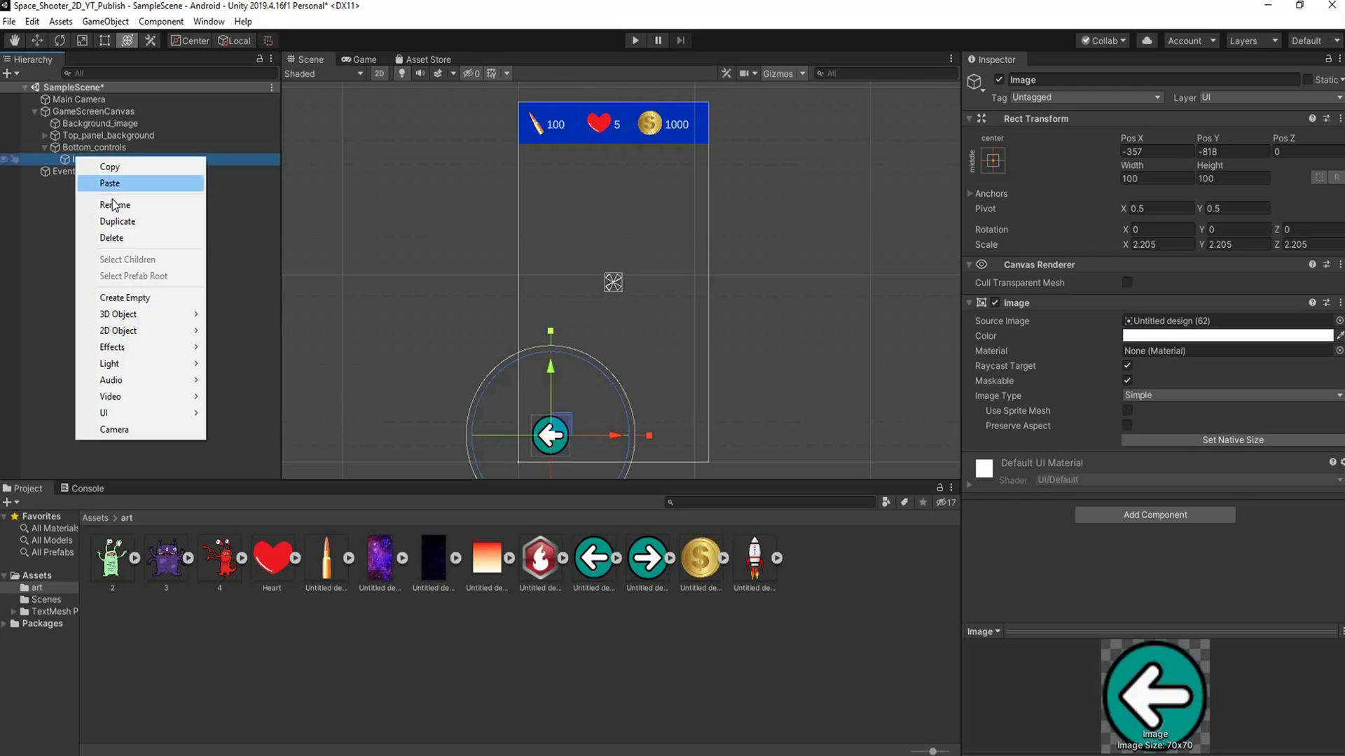
pyautogui.click(112, 203)
pyautogui.write('Left')
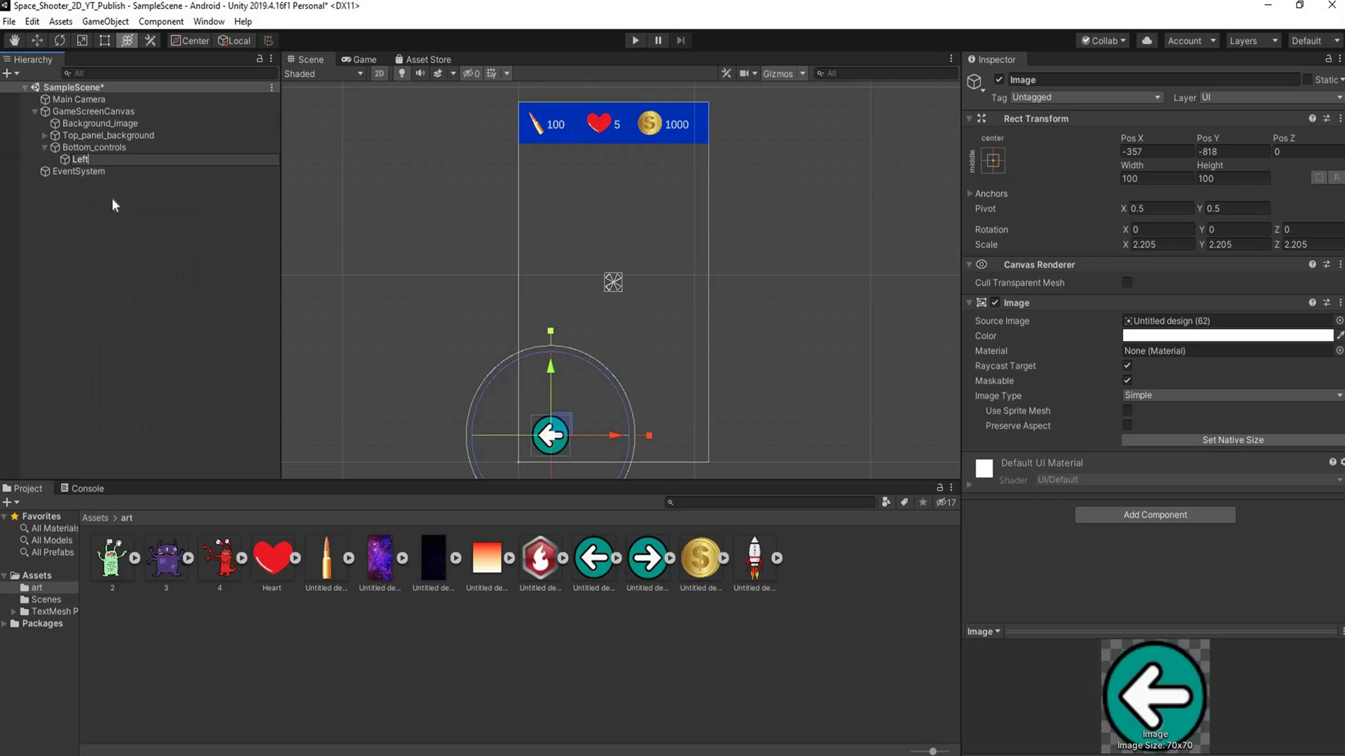
pyautogui.write('_control')
pyautogui.press('Return')
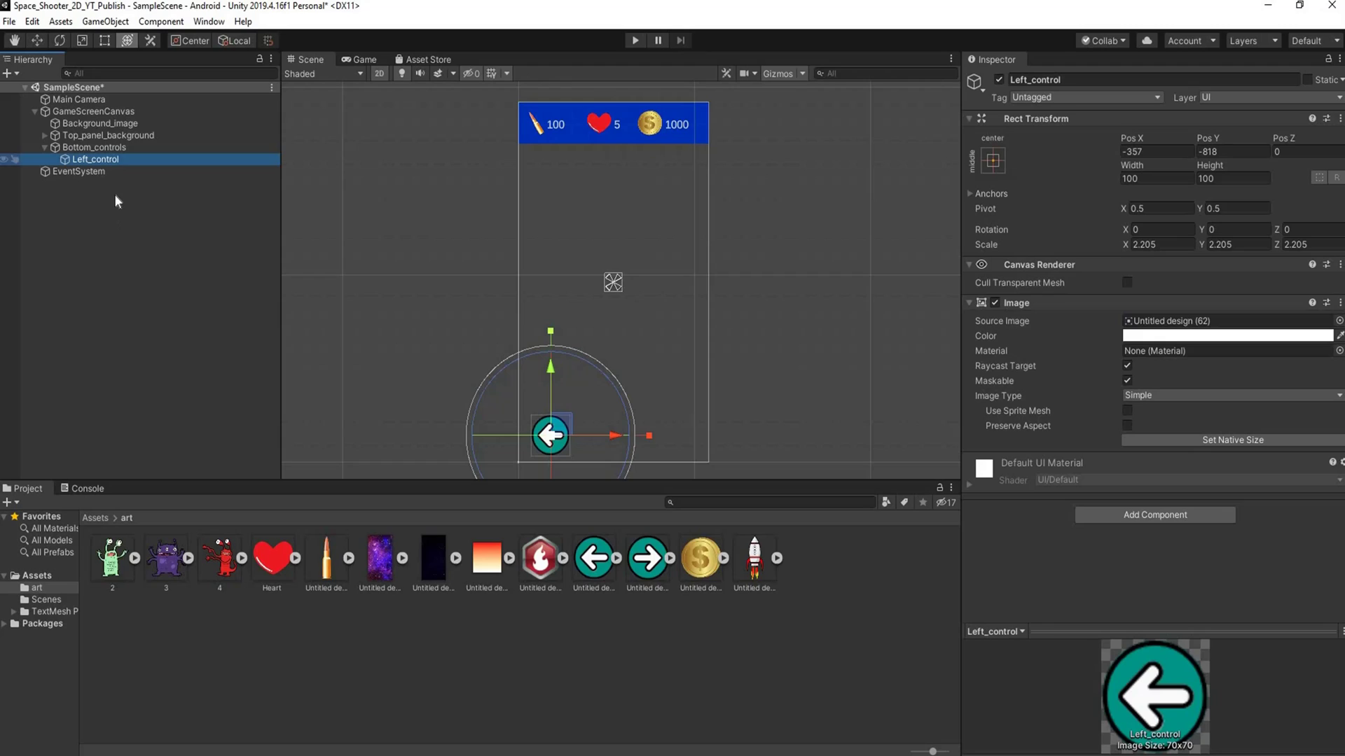
# Step: Duplicate Left_control and rename the copy Right_control
pyautogui.hotkey('ctrl', 'd')
pyautogui.click(143, 211)
pyautogui.rightClick(145, 171)
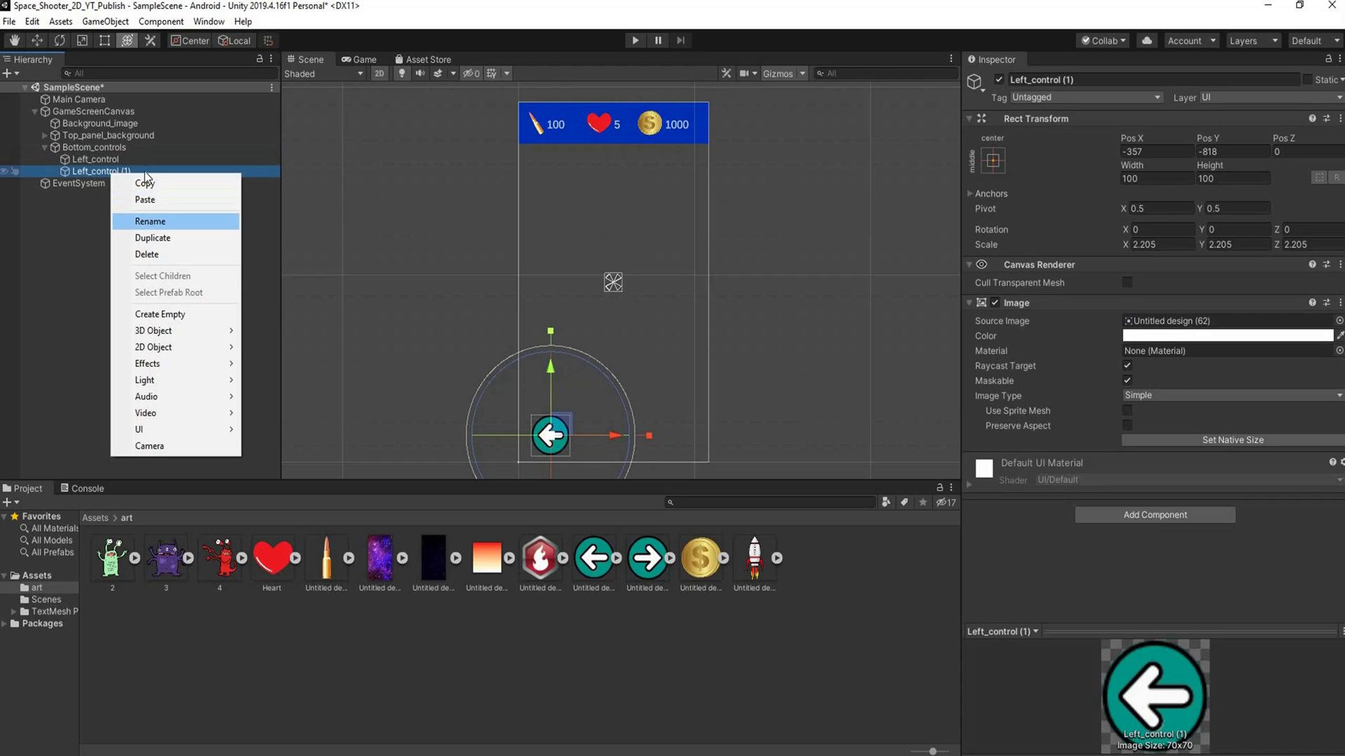
pyautogui.click(149, 222)
pyautogui.click(92, 171)
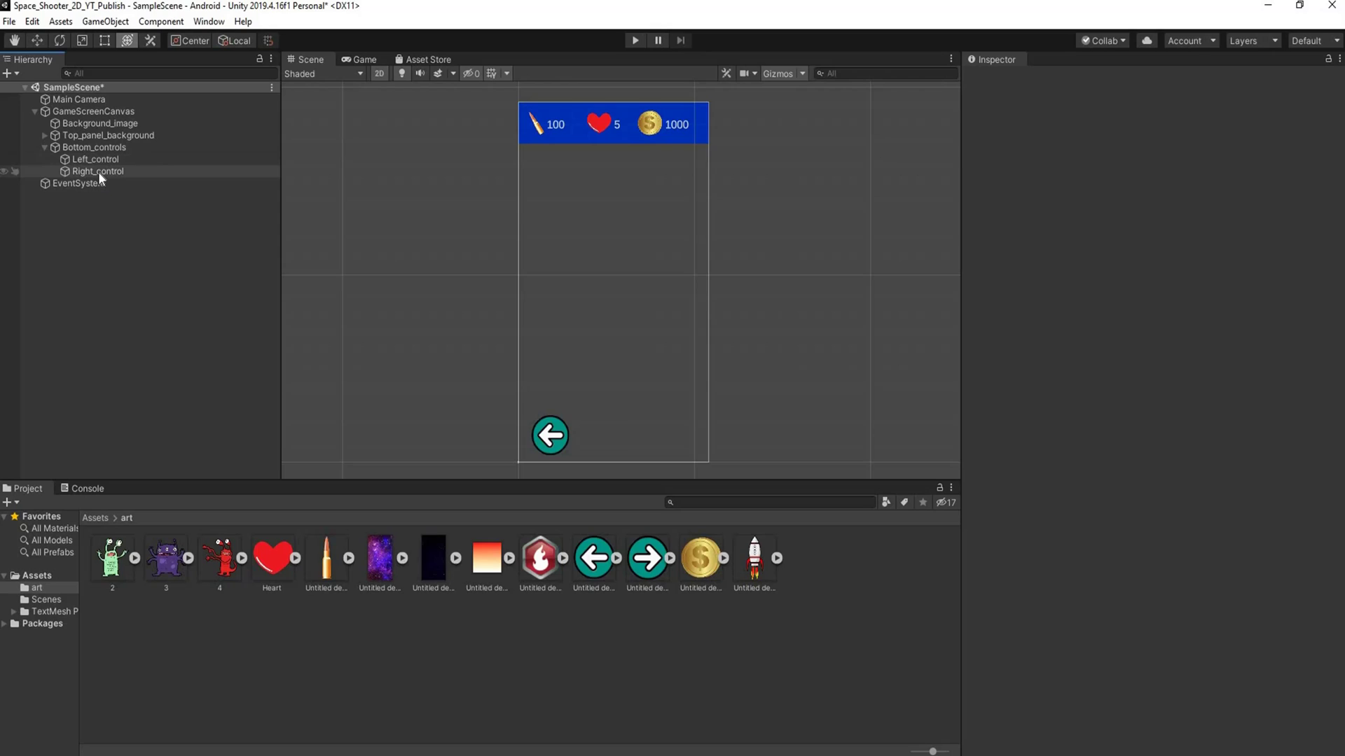
# Step: Move Right_control beside the left arrow at about Pos X -116, assign the right-arrow sprite, and check it in the Game view
pyautogui.click(98, 171)
pyautogui.moveTo(624, 437); pyautogui.dragTo(662, 431)
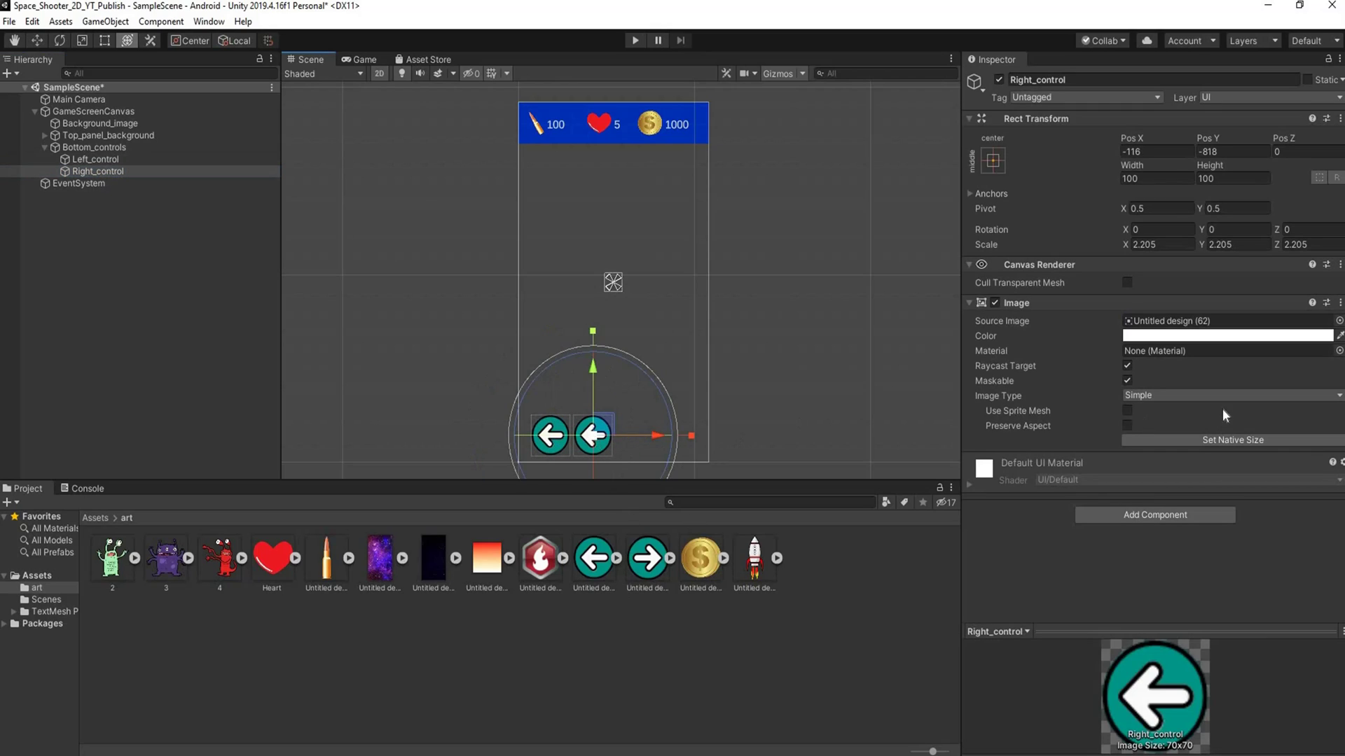
pyautogui.moveTo(650, 562); pyautogui.dragTo(1148, 327)
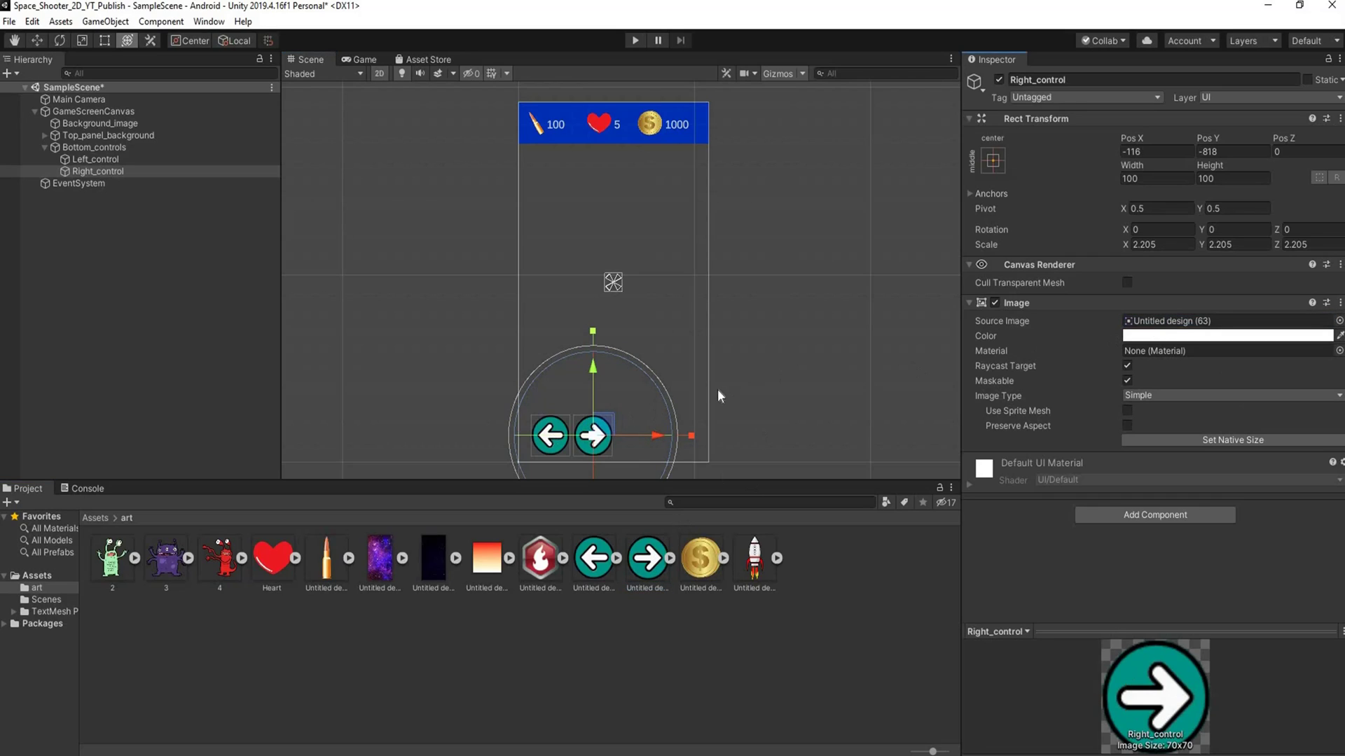
pyautogui.scroll(-3, 717, 389)
pyautogui.moveTo(749, 397); pyautogui.dragTo(708, 355, button='middle')
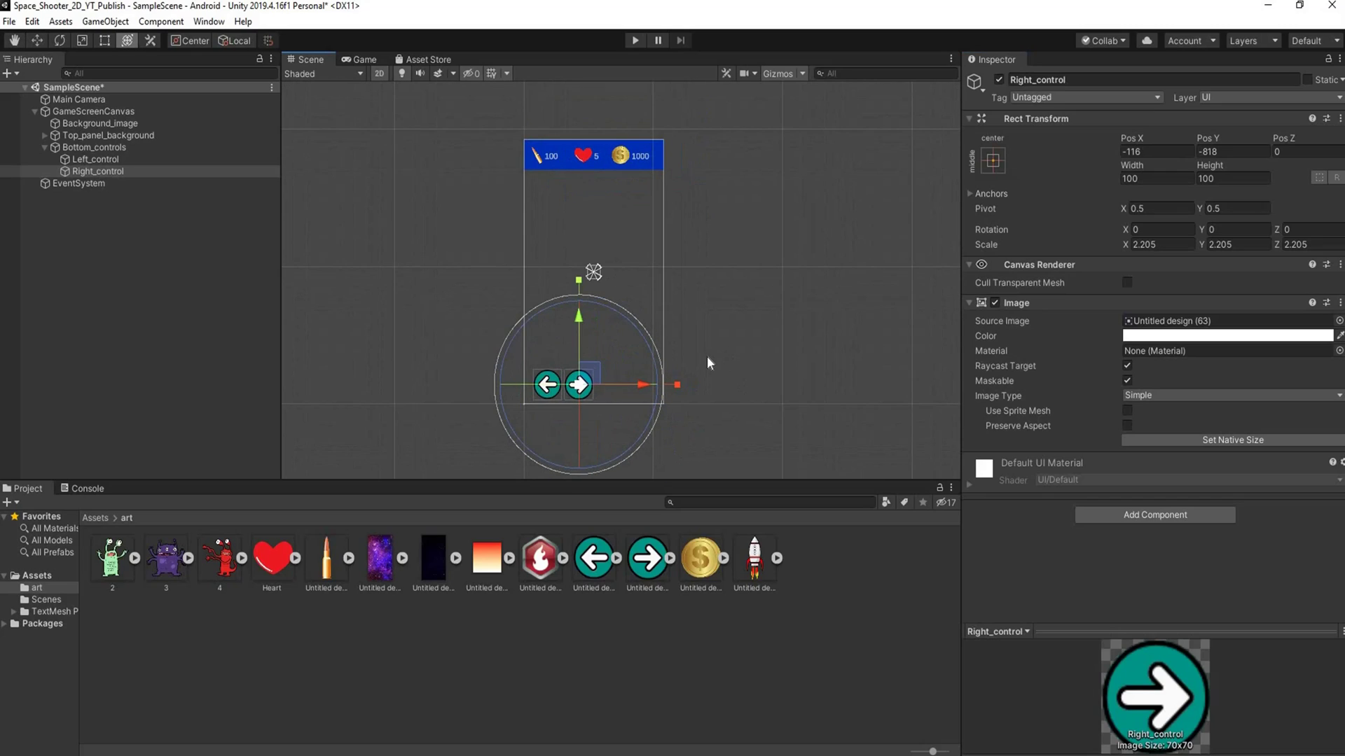
pyautogui.click(360, 59)
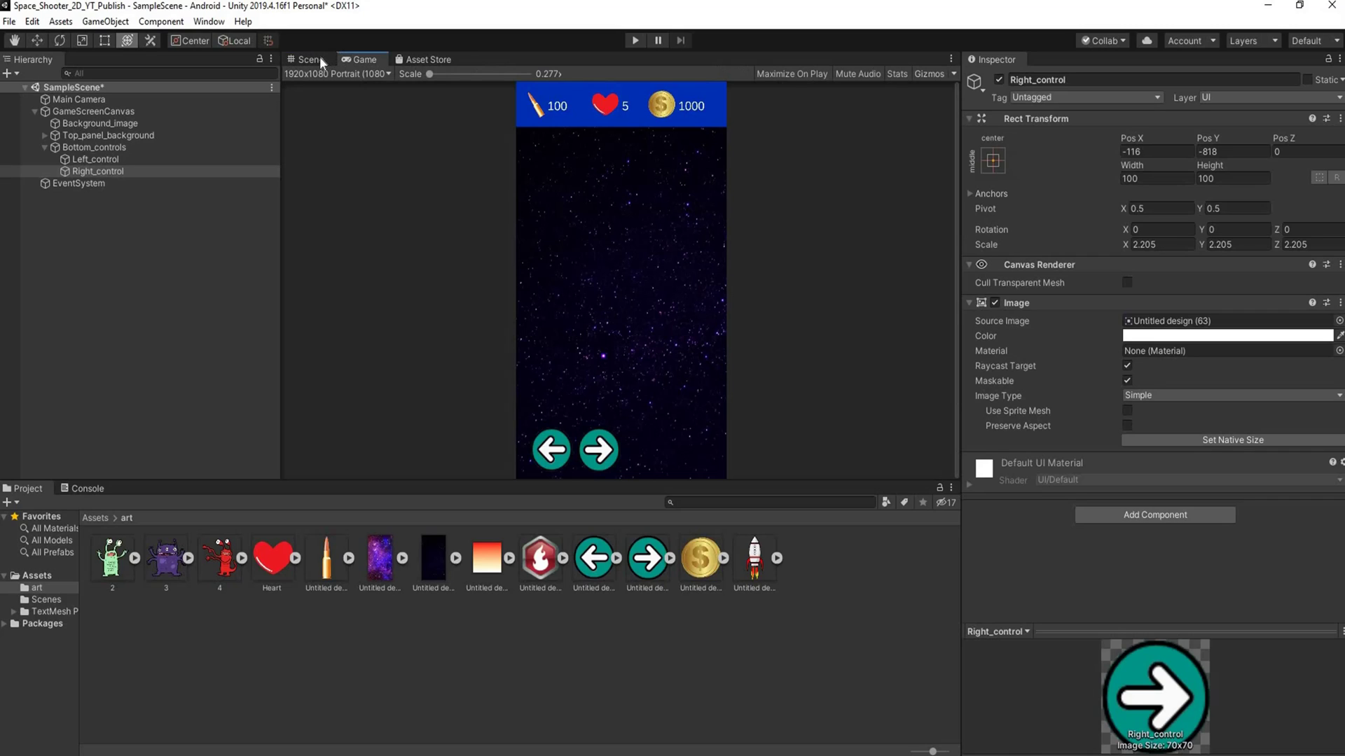
pyautogui.click(309, 60)
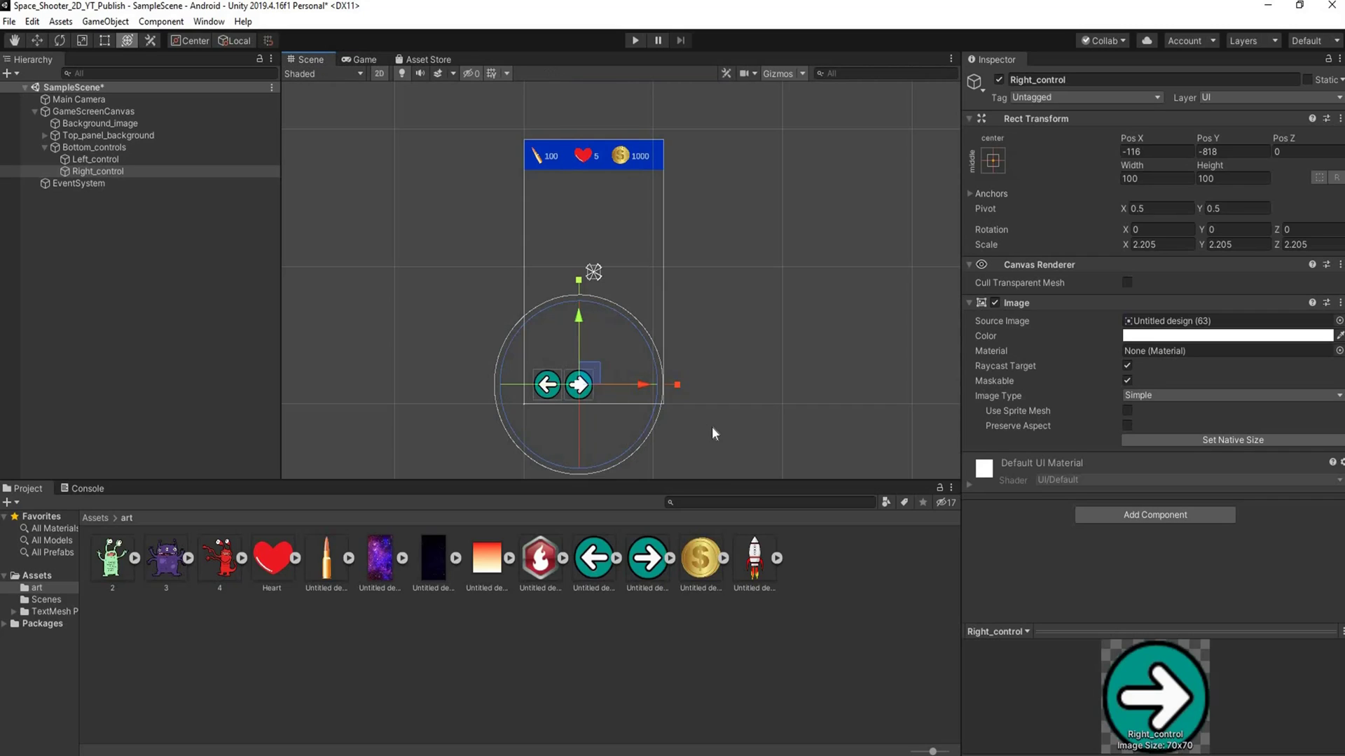
# Step: Duplicate Right_control and rename the copy Fire_Button
pyautogui.click(84, 170)
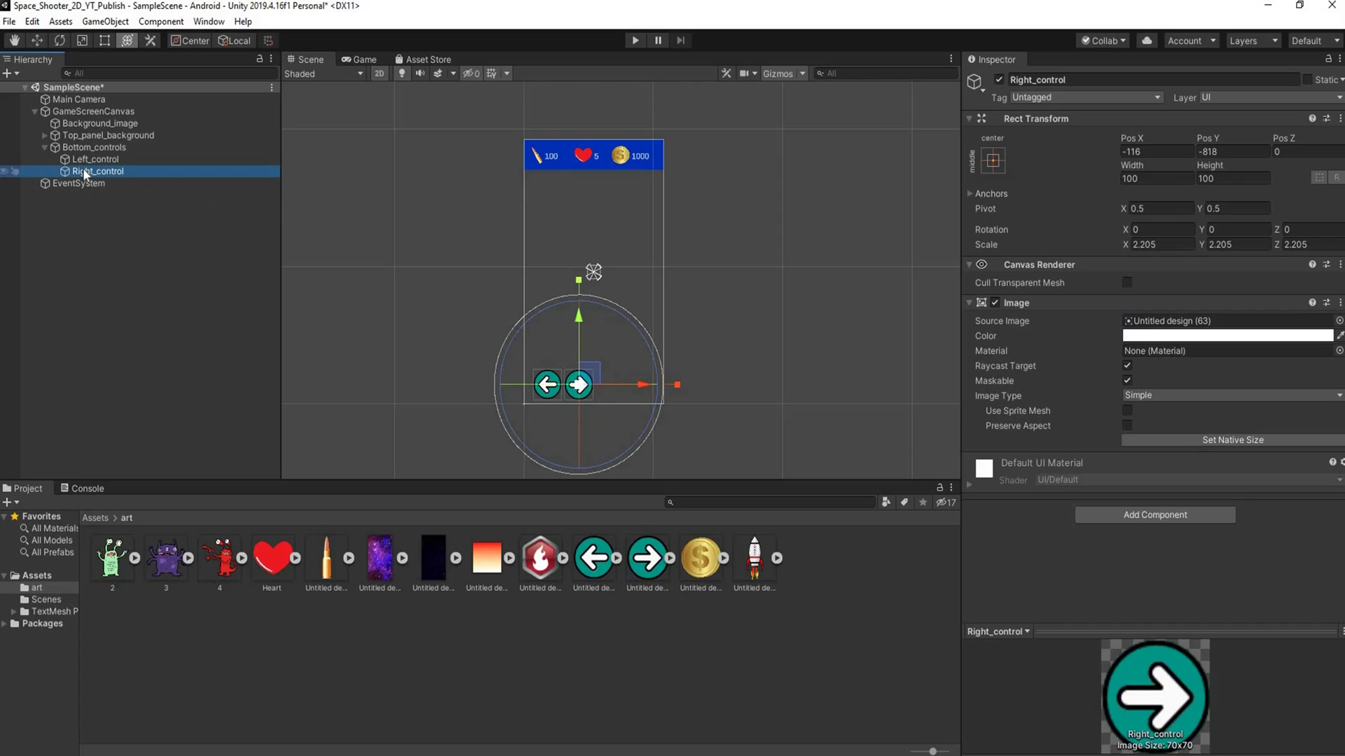
pyautogui.hotkey('ctrl', 'd')
pyautogui.rightClick(97, 183)
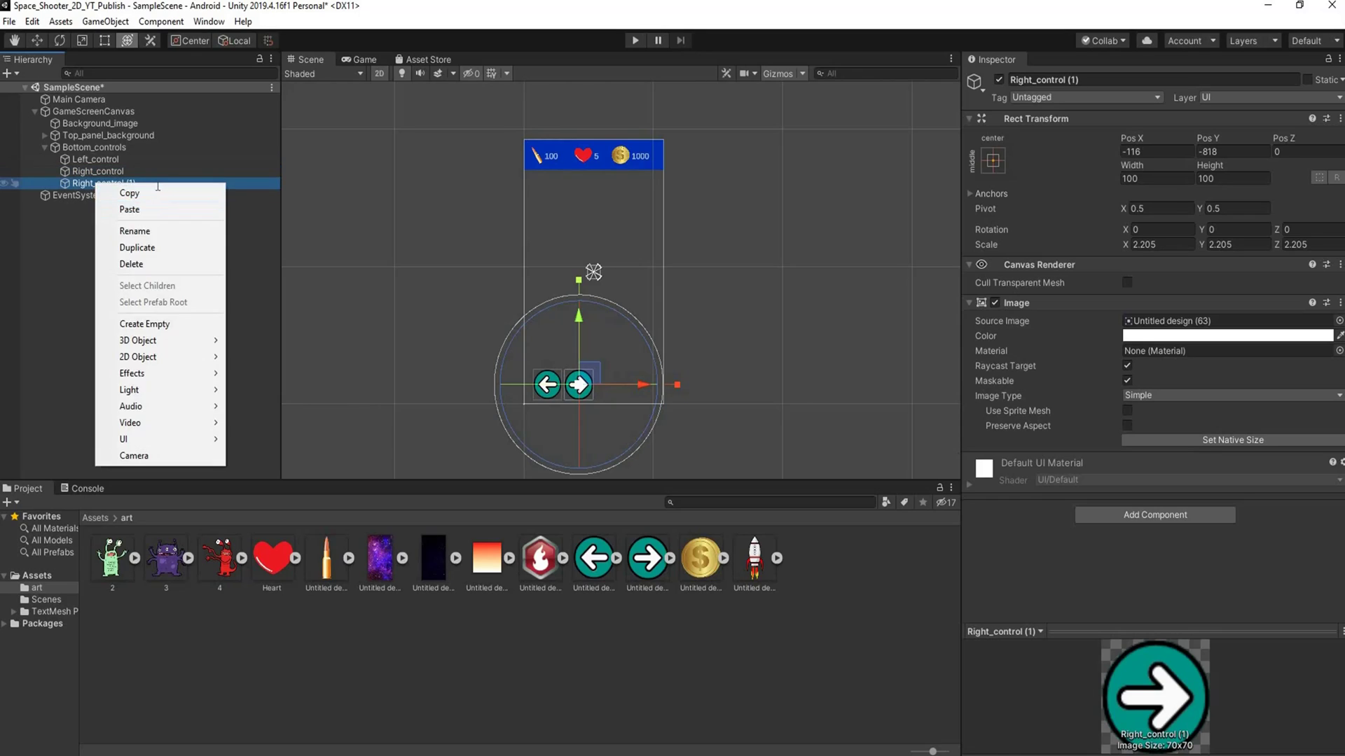
pyautogui.click(161, 230)
pyautogui.press('Right')
pyautogui.press('BackSpace')
pyautogui.press('BackSpace')
pyautogui.press('BackSpace')
pyautogui.press('BackSpace')
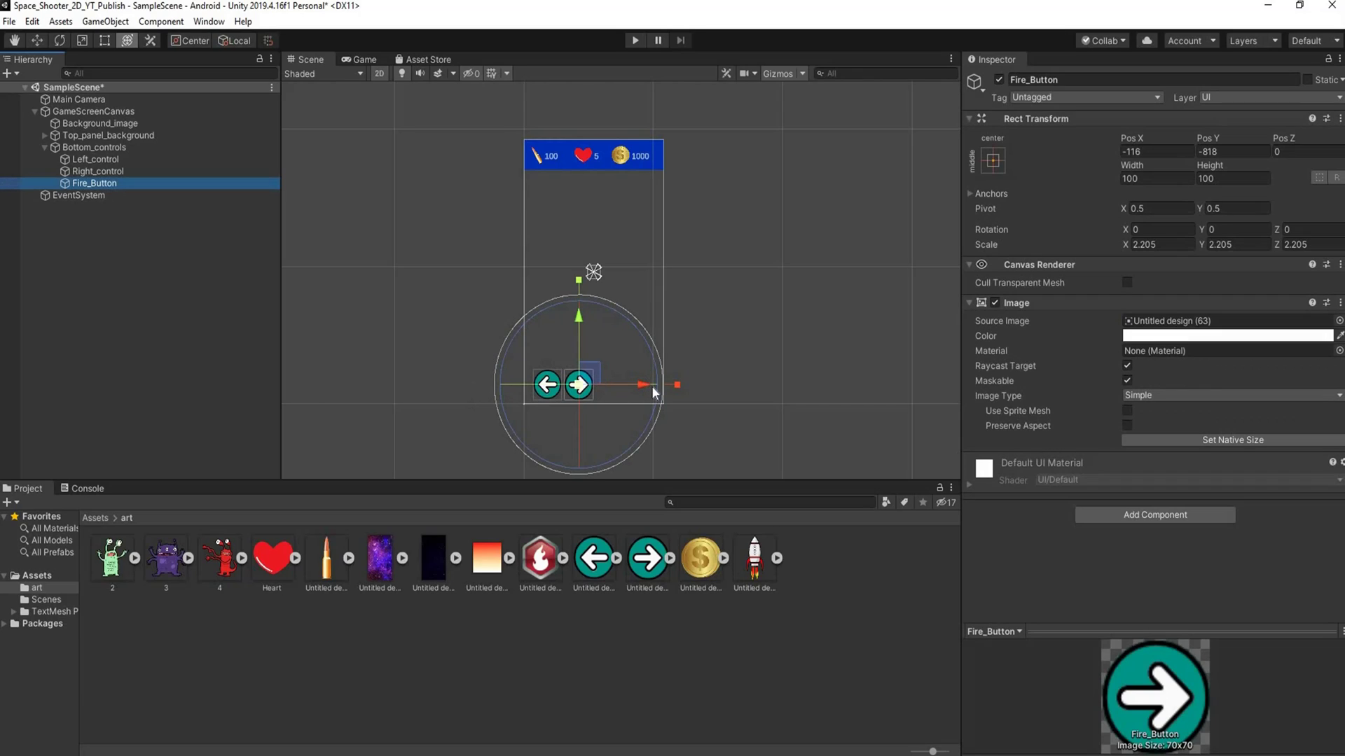
# Step: Place Fire_Button near the canvas's right edge at about Pos X 359 with the flame sprite, and save the scene
pyautogui.moveTo(654, 384); pyautogui.dragTo(705, 388)
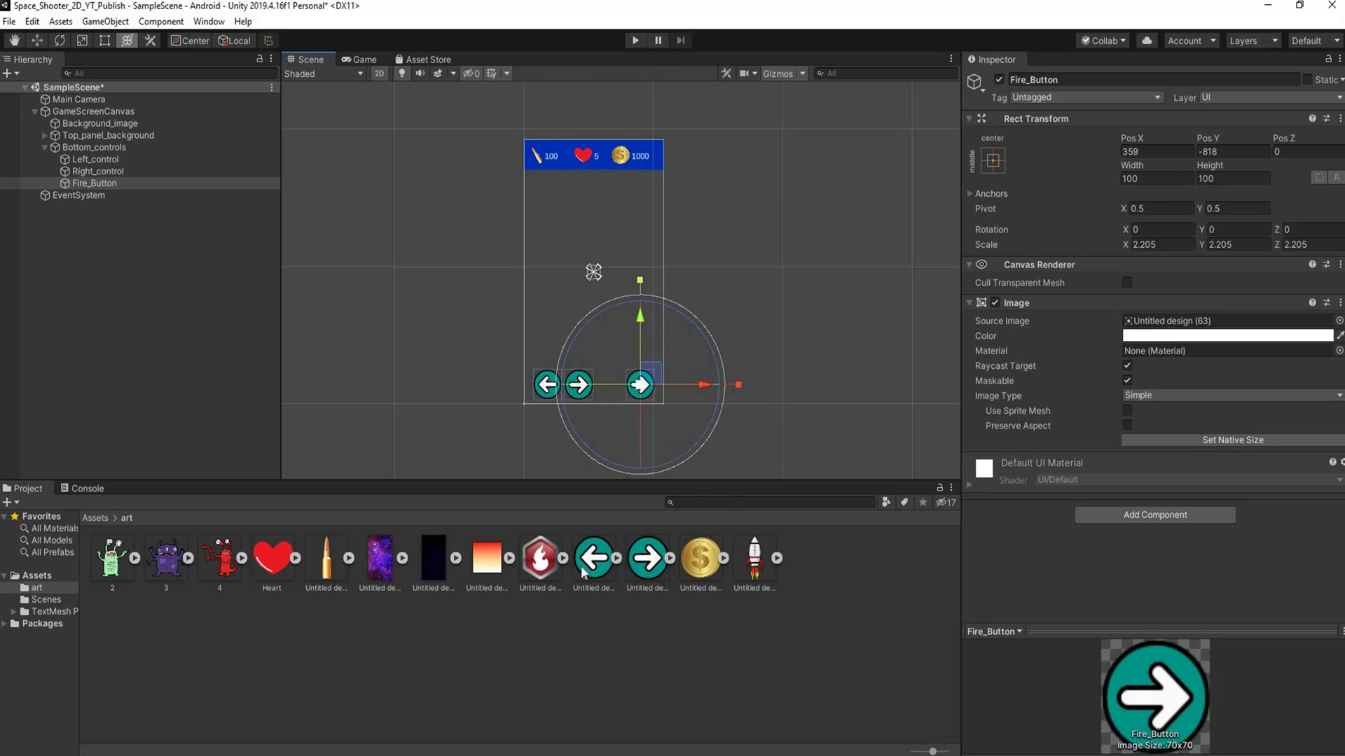
pyautogui.moveTo(771, 444); pyautogui.dragTo(1159, 328)
pyautogui.click(367, 58)
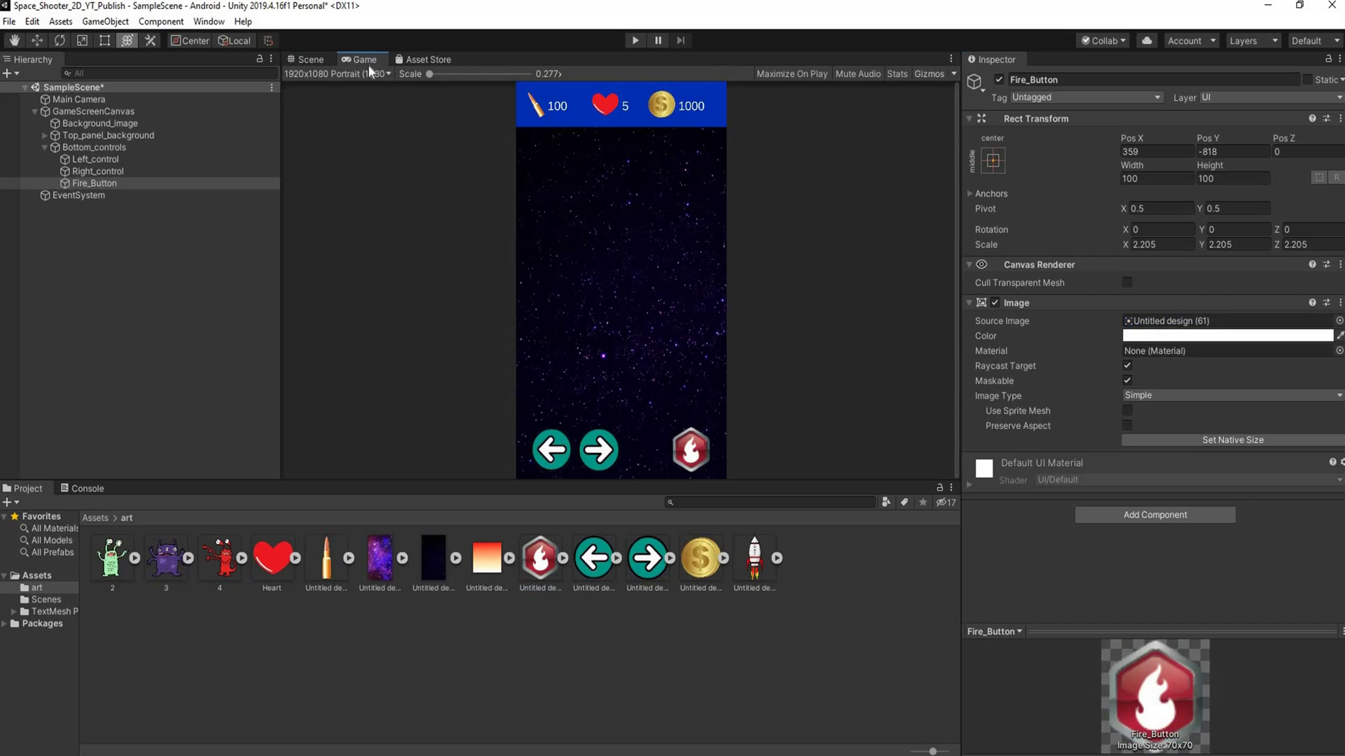
pyautogui.click(305, 59)
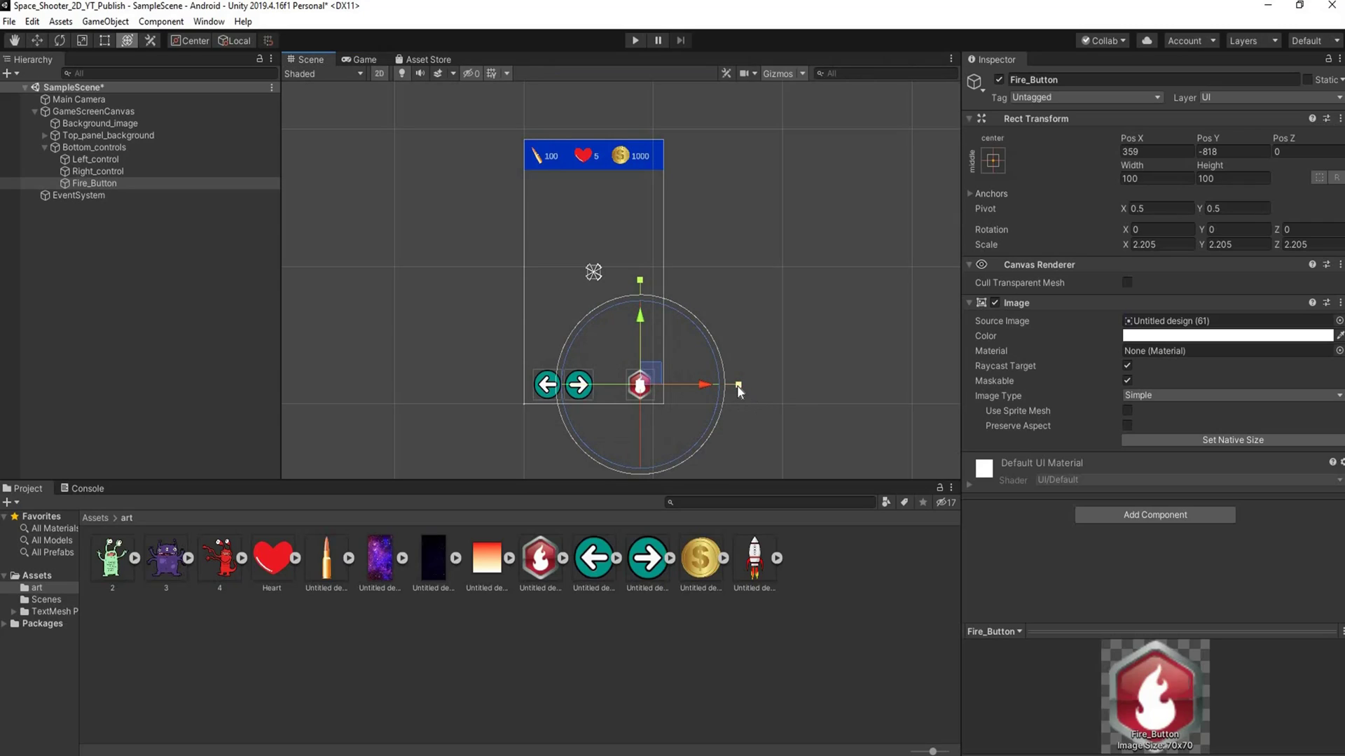
pyautogui.moveTo(739, 385); pyautogui.dragTo(755, 385)
pyautogui.click(784, 258)
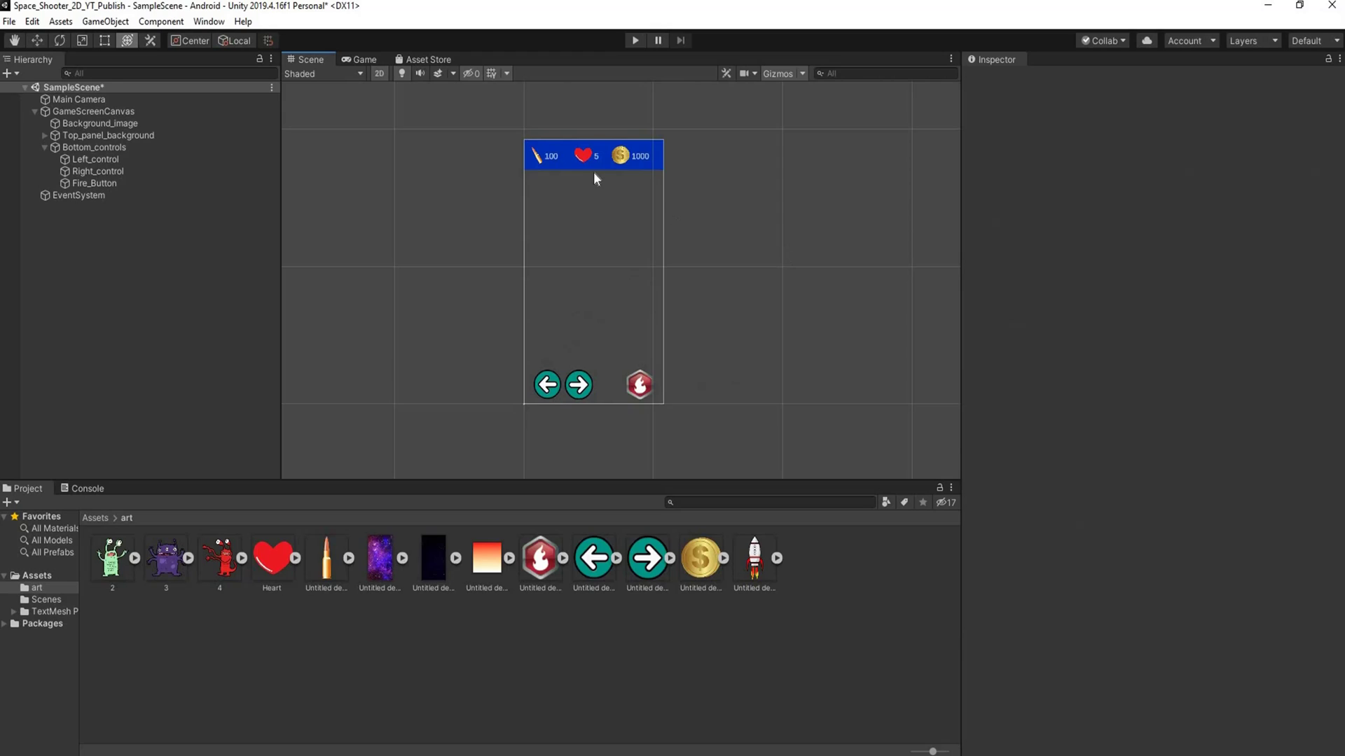
pyautogui.hotkey('ctrl', 's')
# Step: Examine the whole screen layout in the Scene and Game views, and look closely at the top panel
pyautogui.scroll(5, 604, 280)
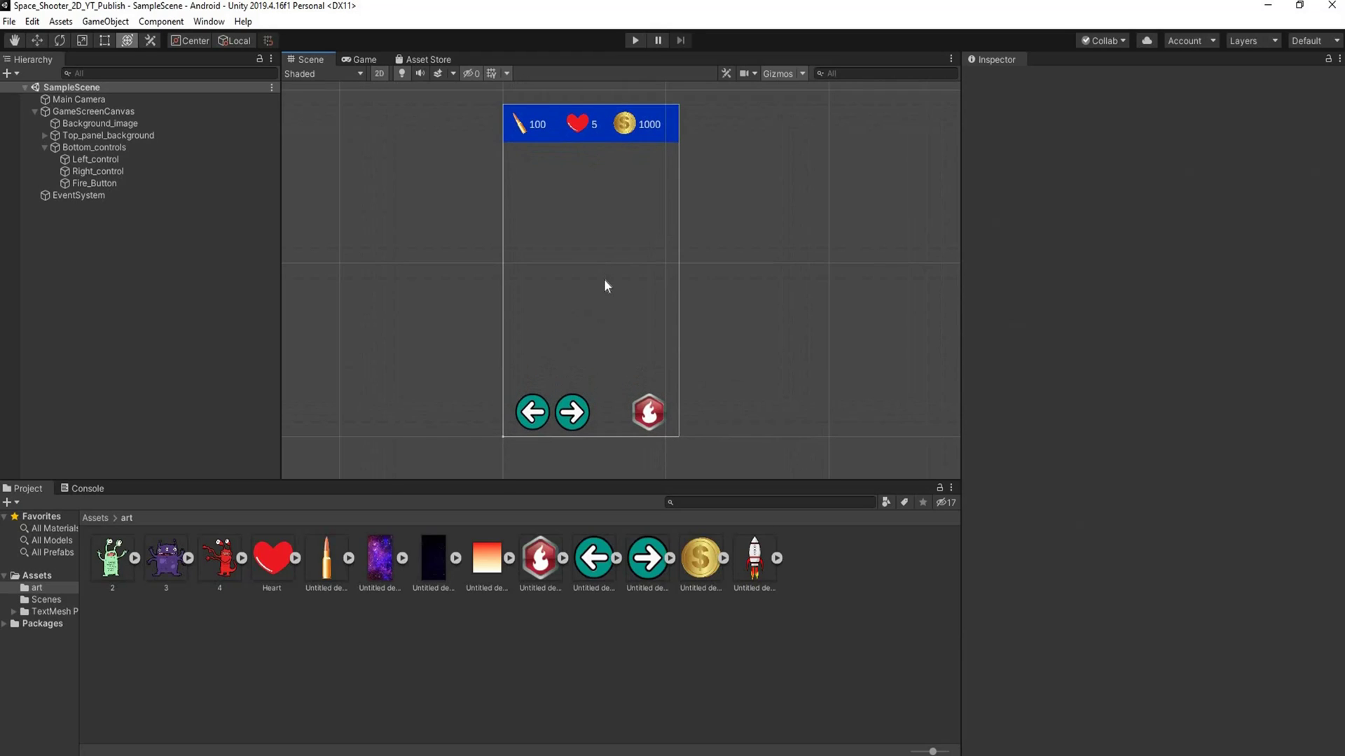
pyautogui.scroll(-5, 604, 279)
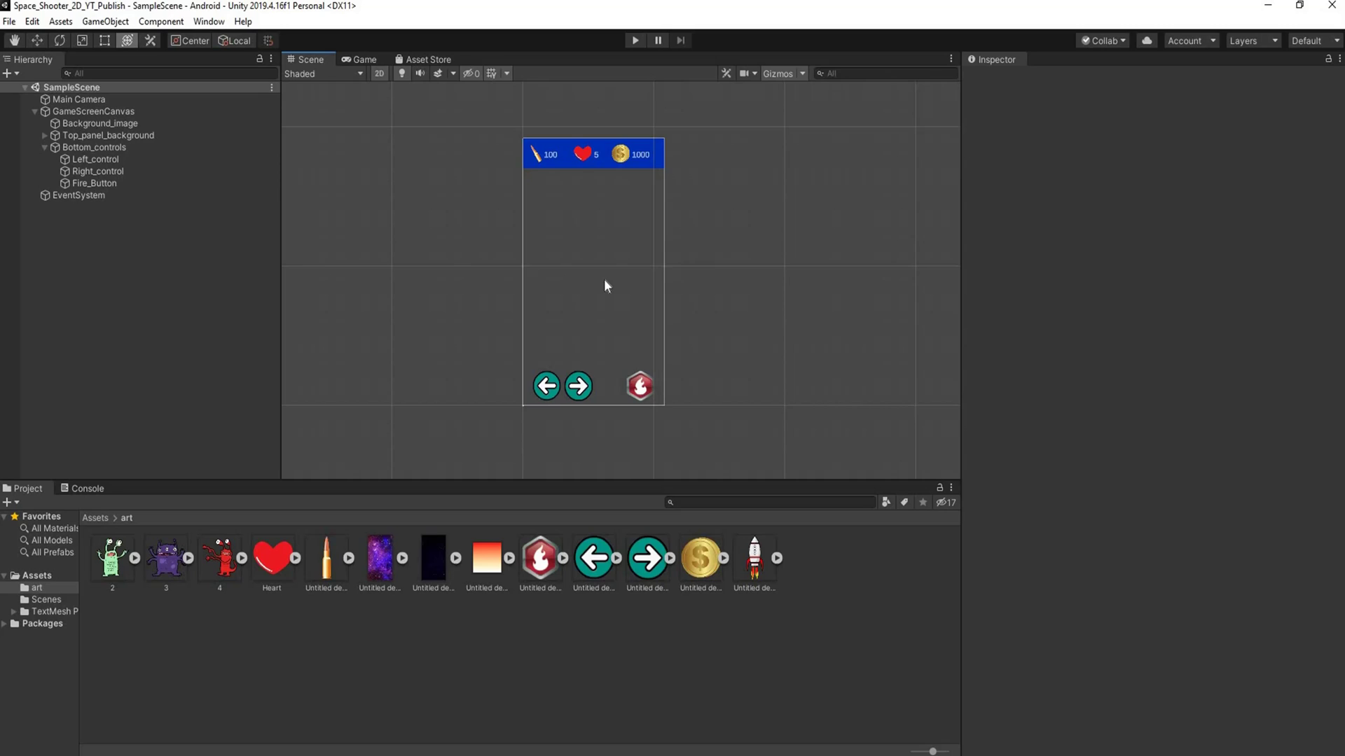
pyautogui.scroll(1, 604, 279)
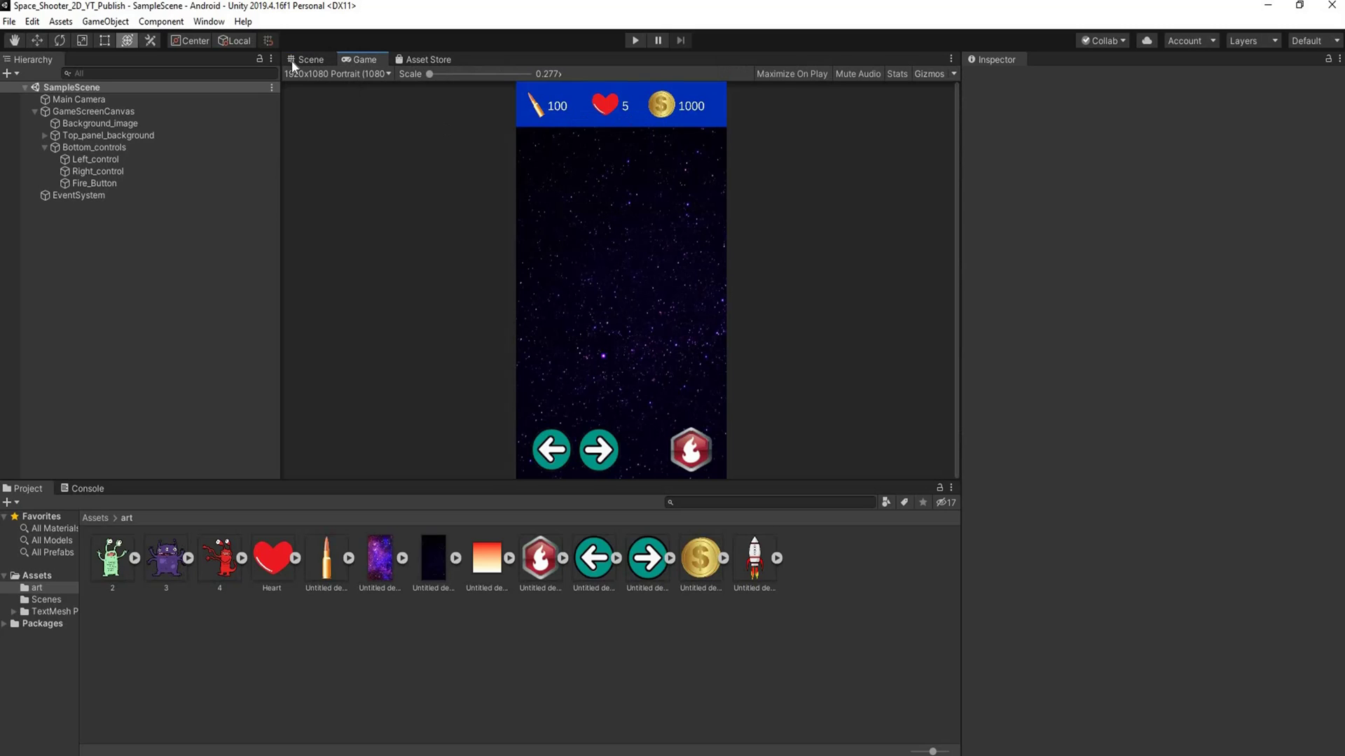
pyautogui.scroll(1, 603, 266)
pyautogui.scroll(2, 603, 266)
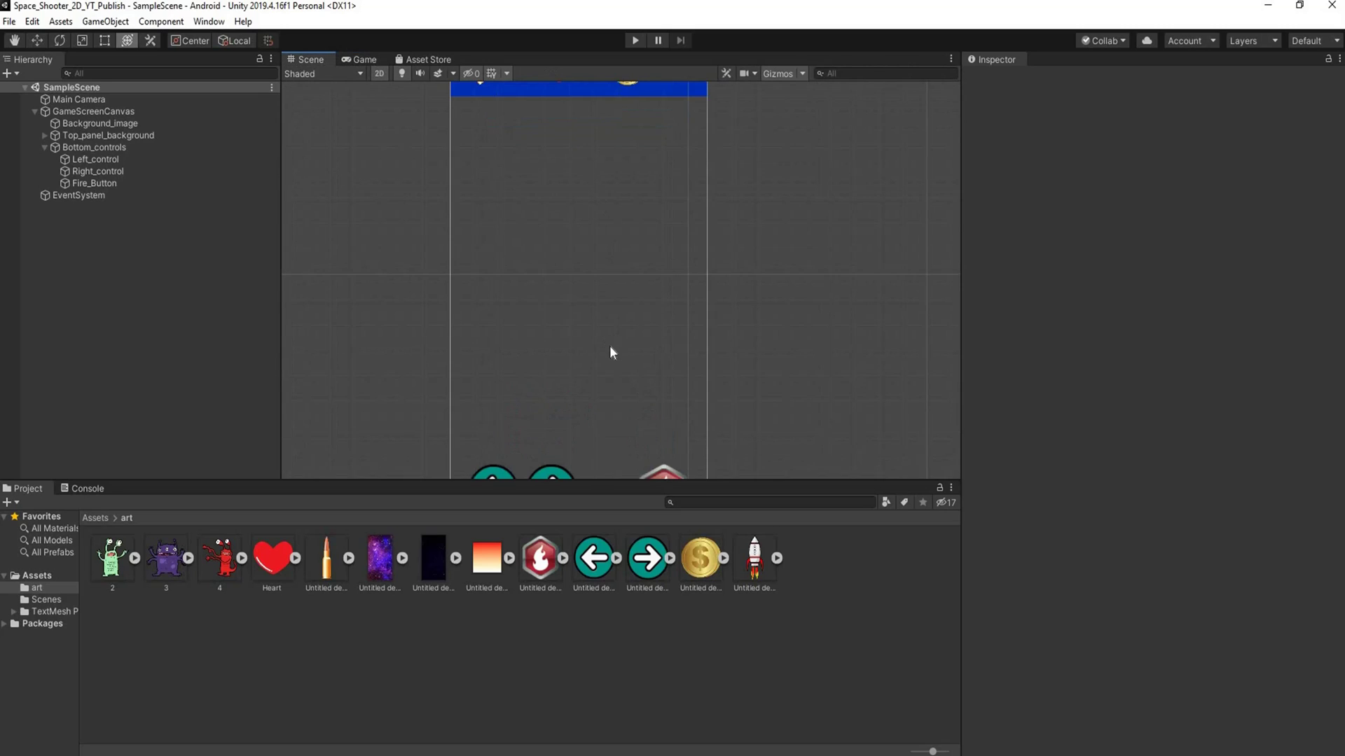
pyautogui.moveTo(598, 190); pyautogui.dragTo(609, 346, button='middle')
pyautogui.scroll(1, 610, 346)
pyautogui.scroll(1, 629, 337)
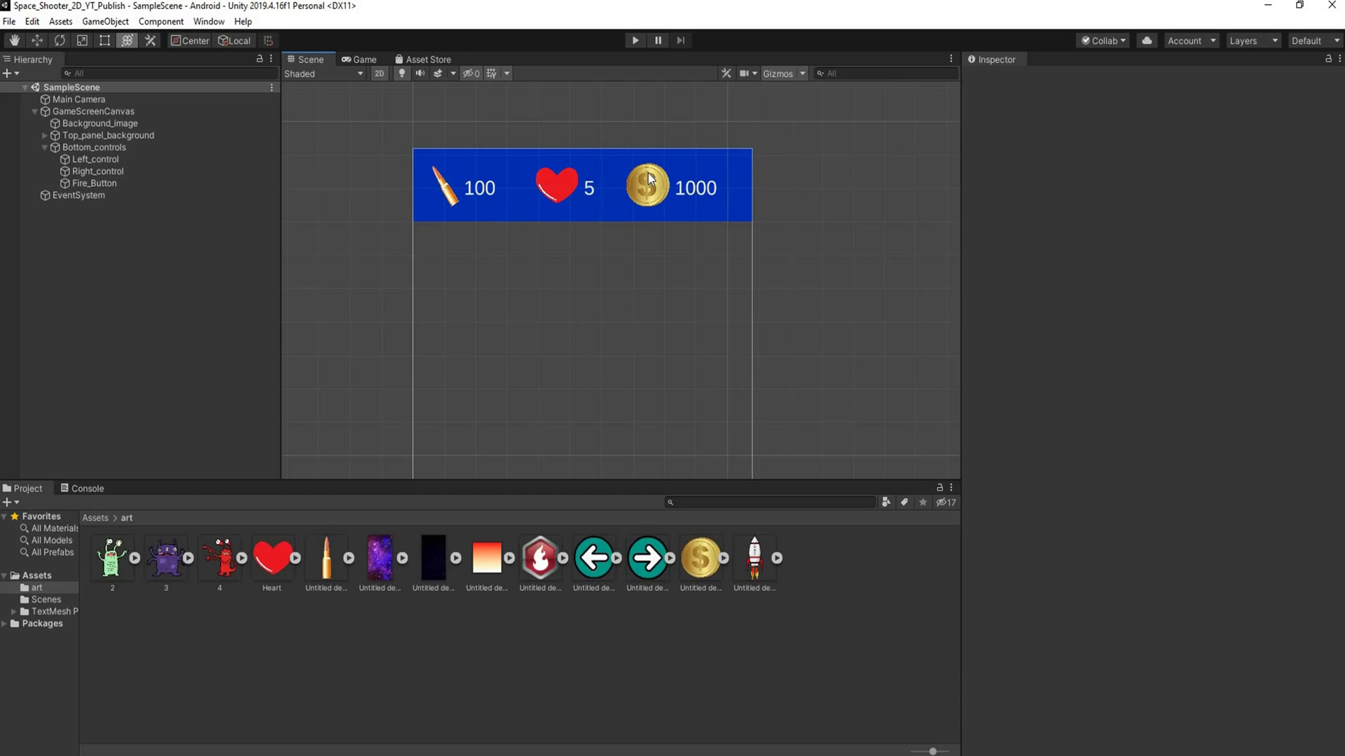
# Step: Anchor Bullet_image and Bullet_value_textholder together to the top-left of the top panel
pyautogui.click(448, 199)
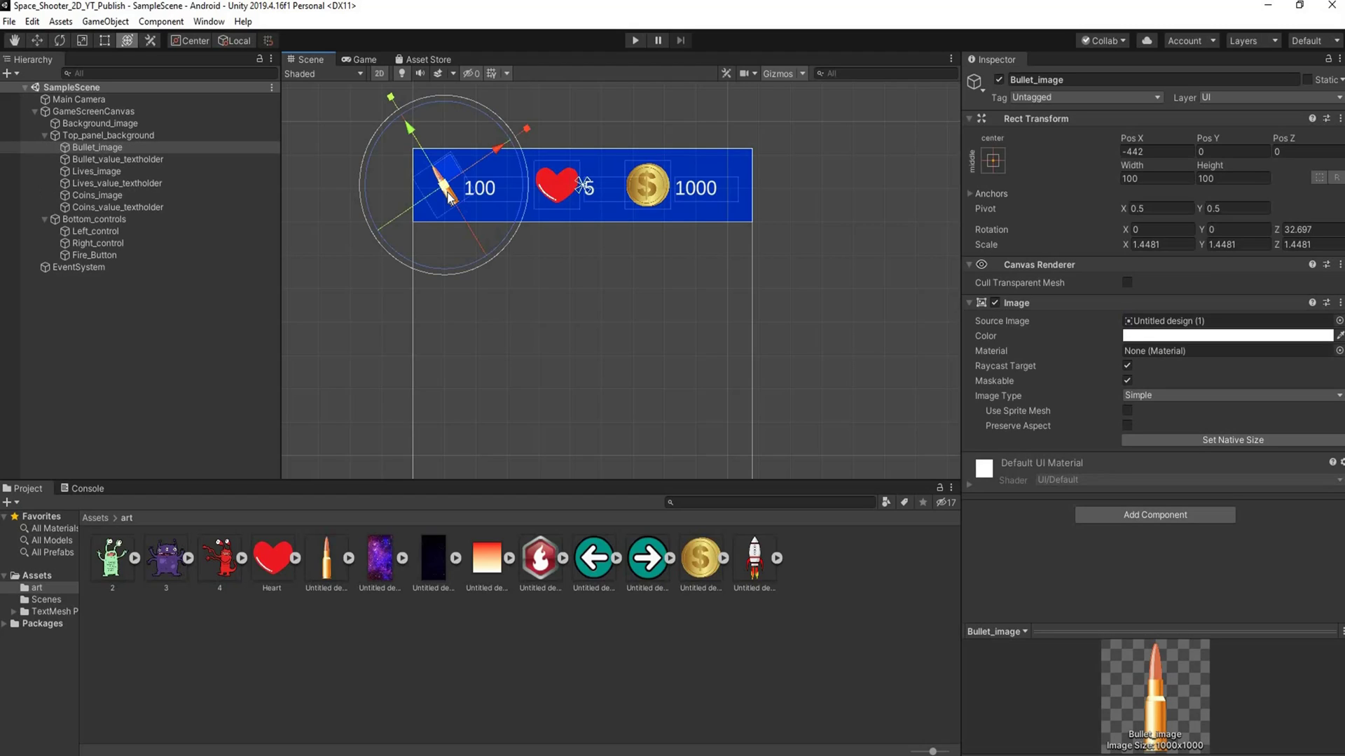
pyautogui.keyDown('ctrl'); pyautogui.click(133, 160); pyautogui.keyUp('ctrl')
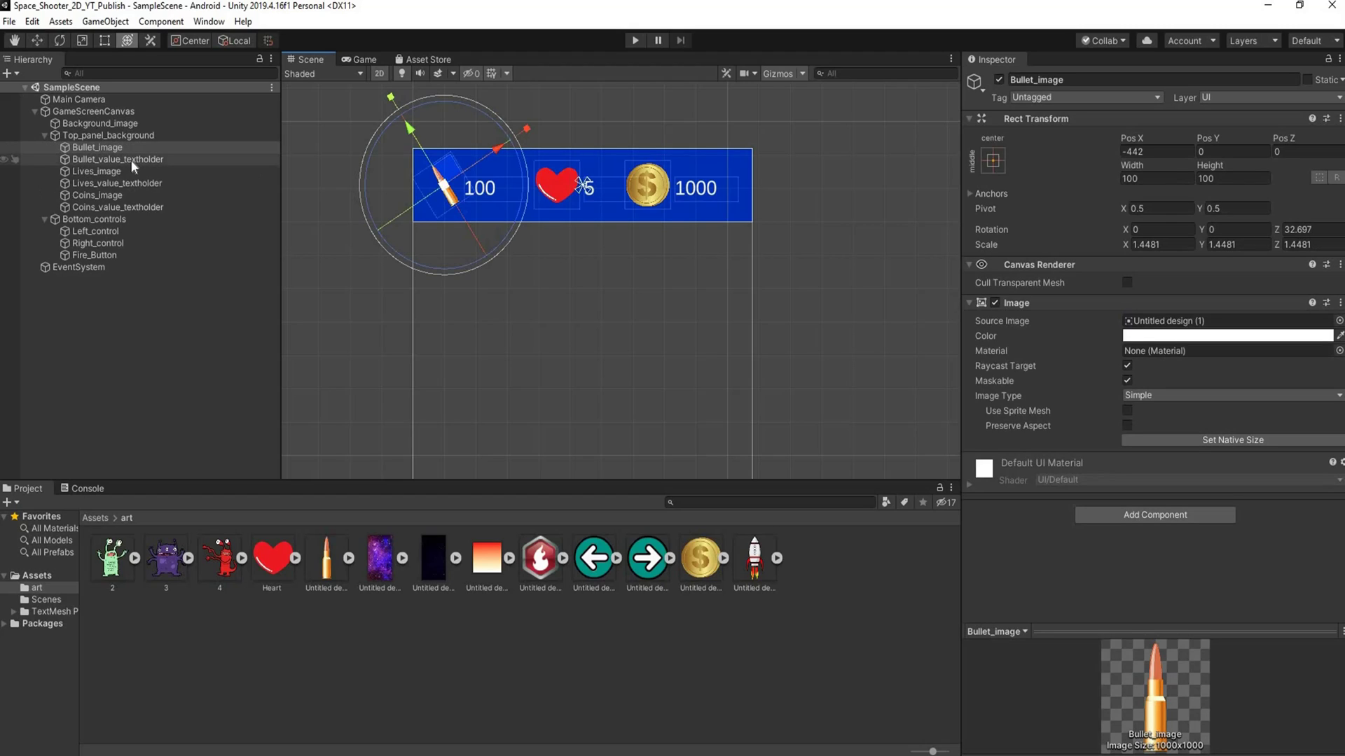
pyautogui.click(993, 162)
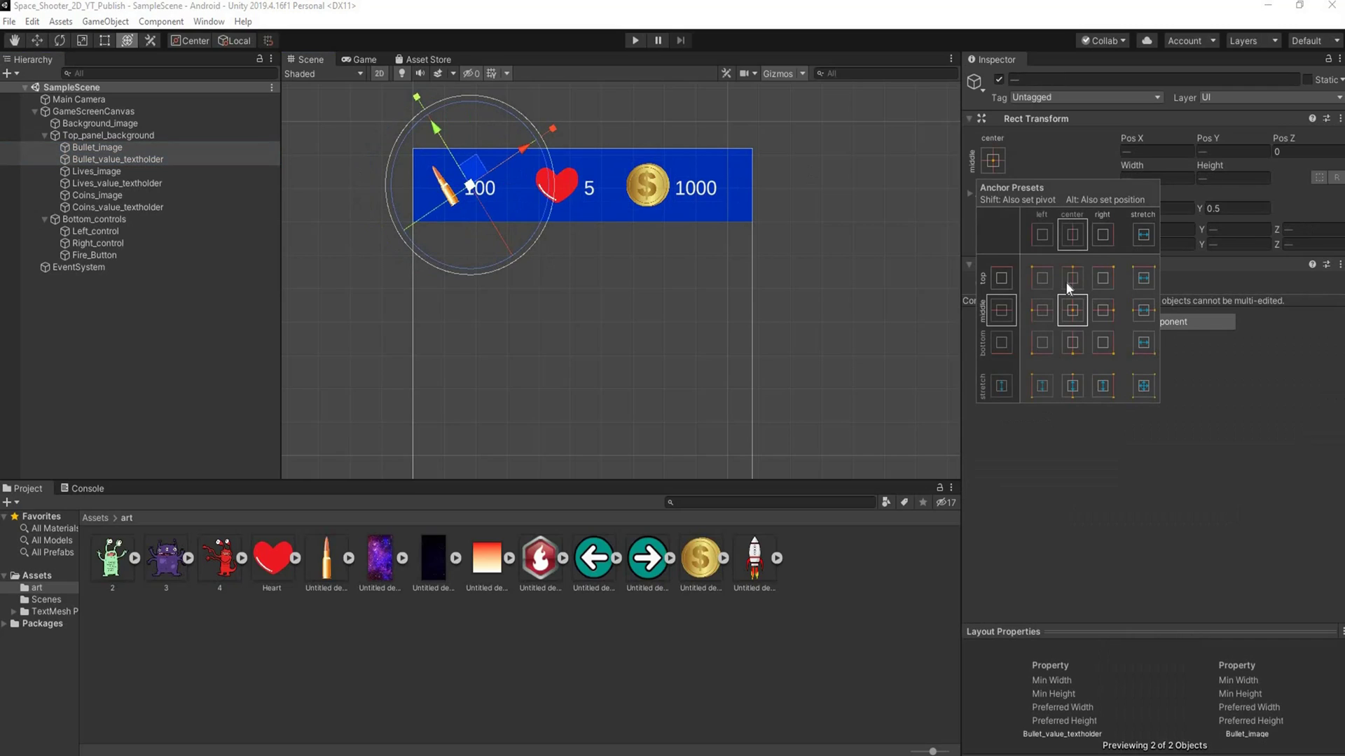
pyautogui.hotkey('shift', 'alt')
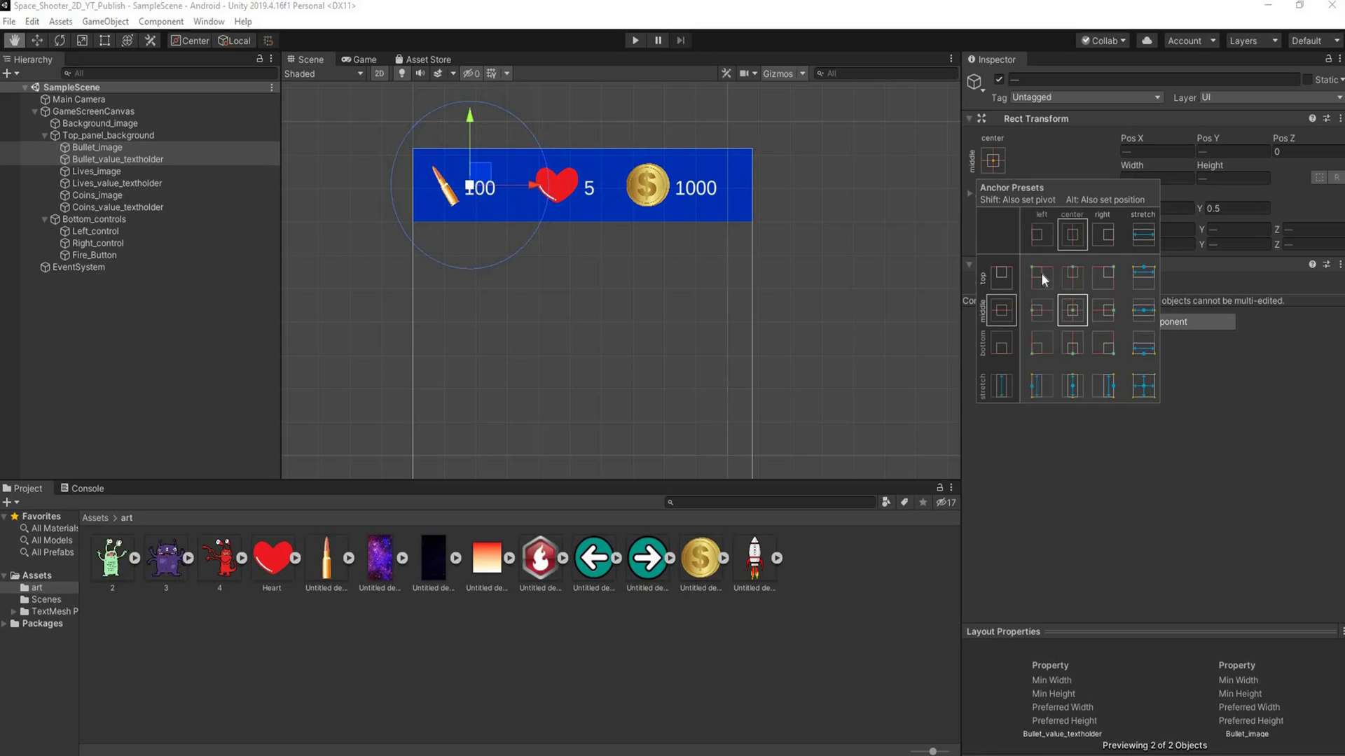
pyautogui.keyDown('alt'); pyautogui.keyDown('shift'); pyautogui.click(1042, 277); pyautogui.keyUp('shift'); pyautogui.keyUp('alt')
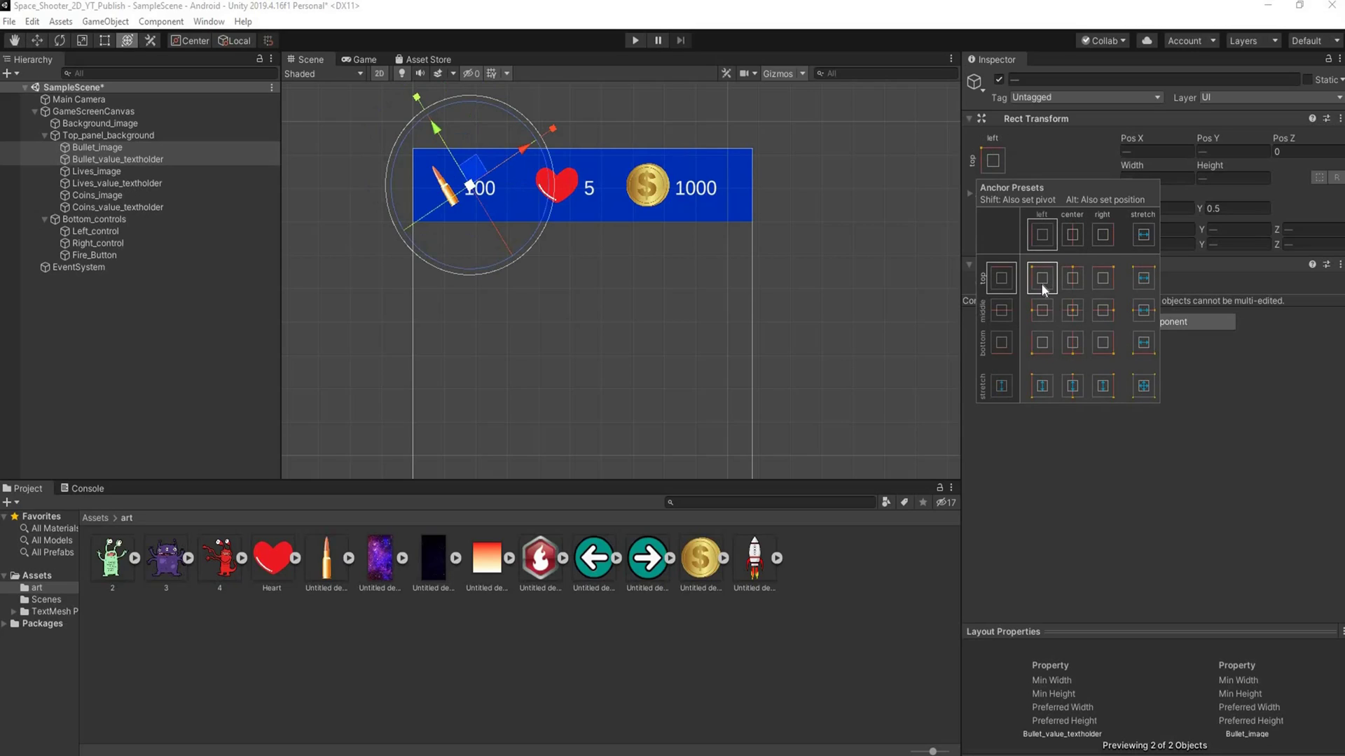
# Step: Anchor Lives_image and Lives_value_textholder together to the top-center of the top panel
pyautogui.click(117, 185)
pyautogui.press('Down')
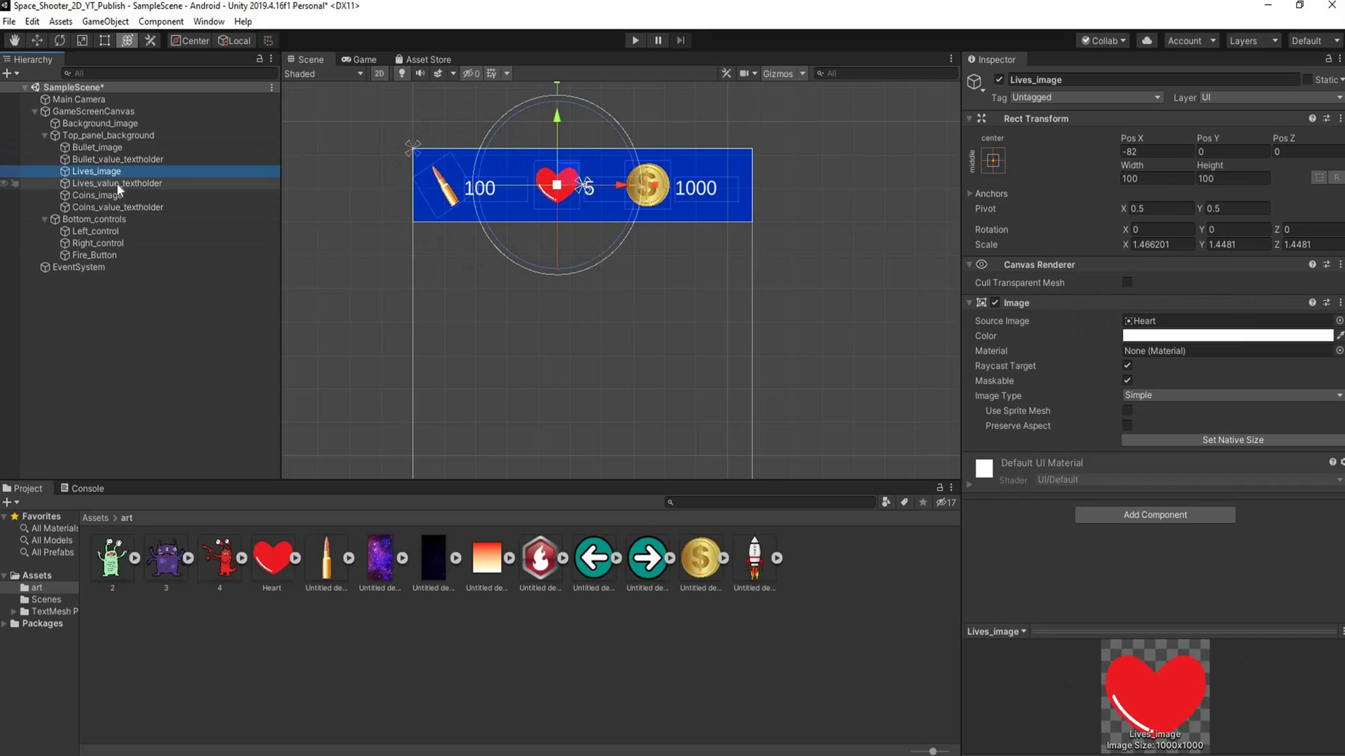
pyautogui.keyDown('shift'); pyautogui.click(116, 184); pyautogui.keyUp('shift')
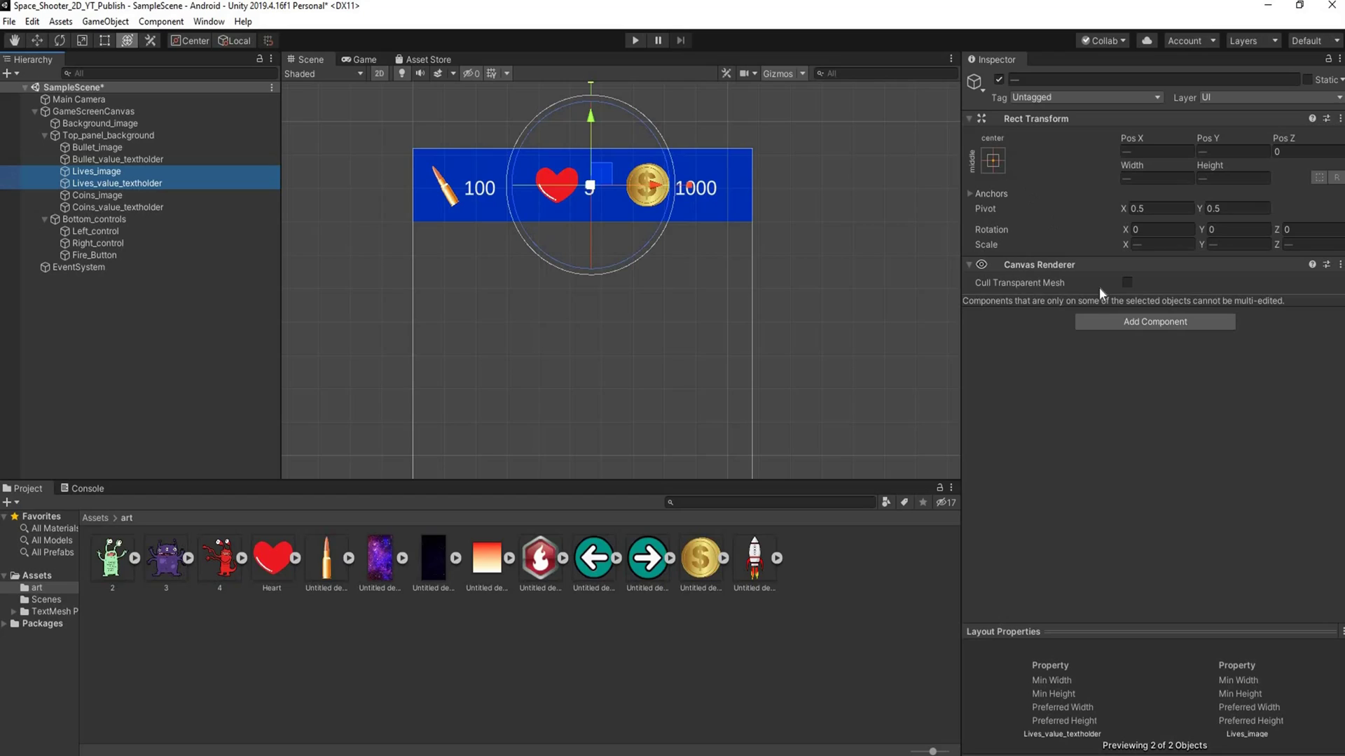
pyautogui.click(992, 160)
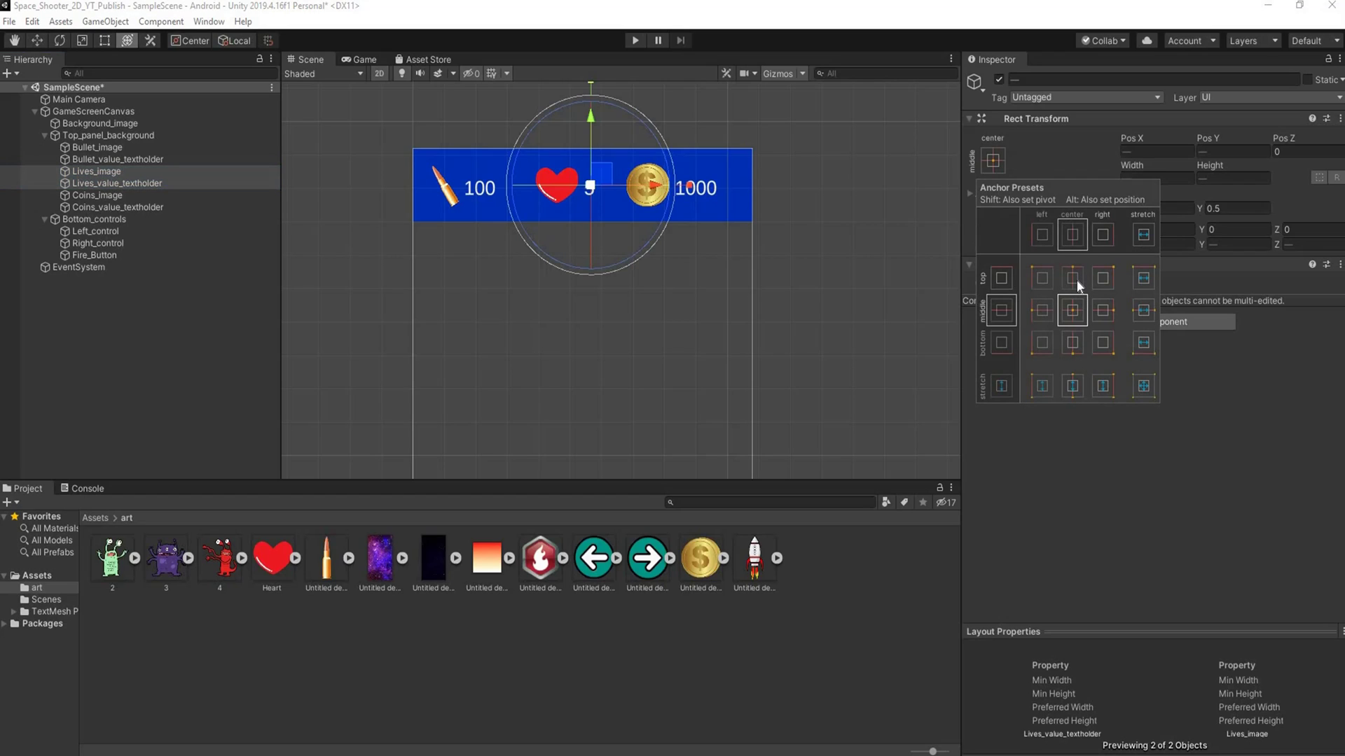
pyautogui.click(1077, 282)
# Step: Anchor Coins_image and Coins_value_textholder together to the top-right of the top panel
pyautogui.click(121, 208)
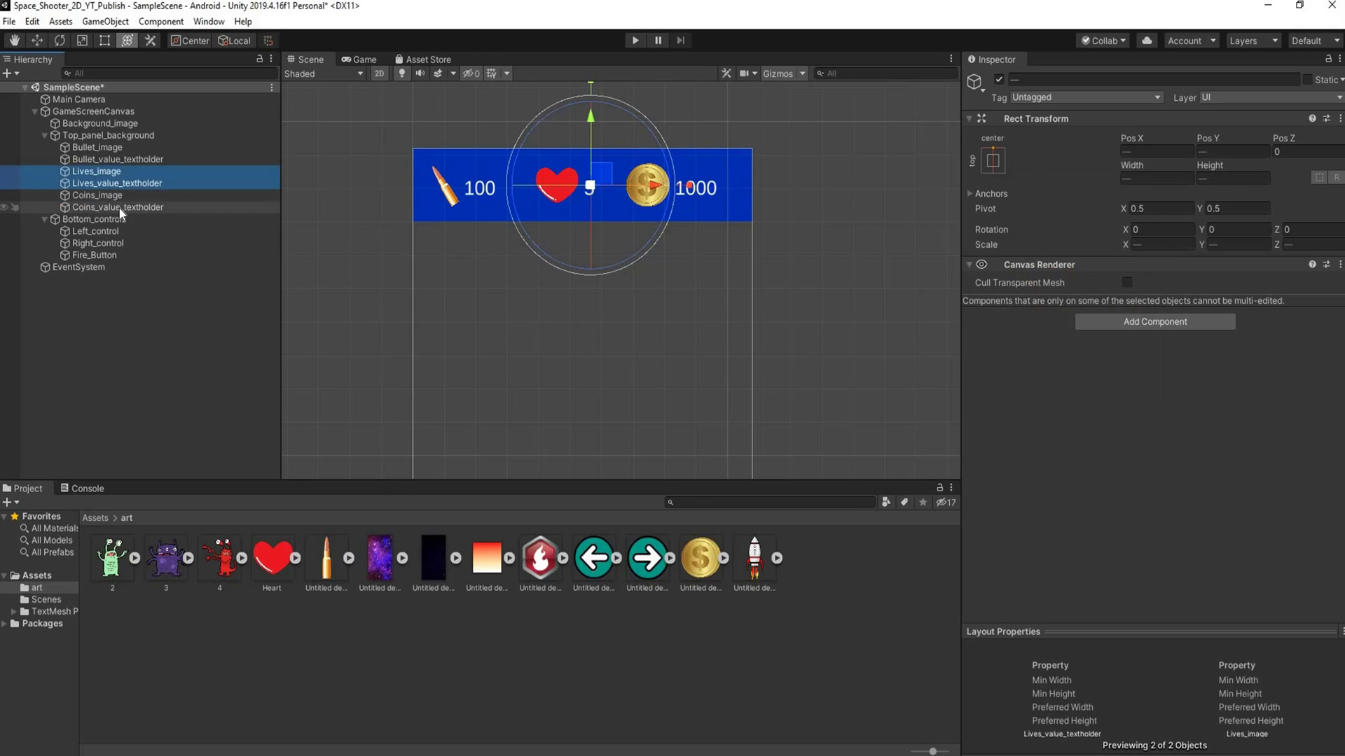
pyautogui.click(118, 196)
pyautogui.keyDown('ctrl'); pyautogui.click(119, 208); pyautogui.keyUp('ctrl')
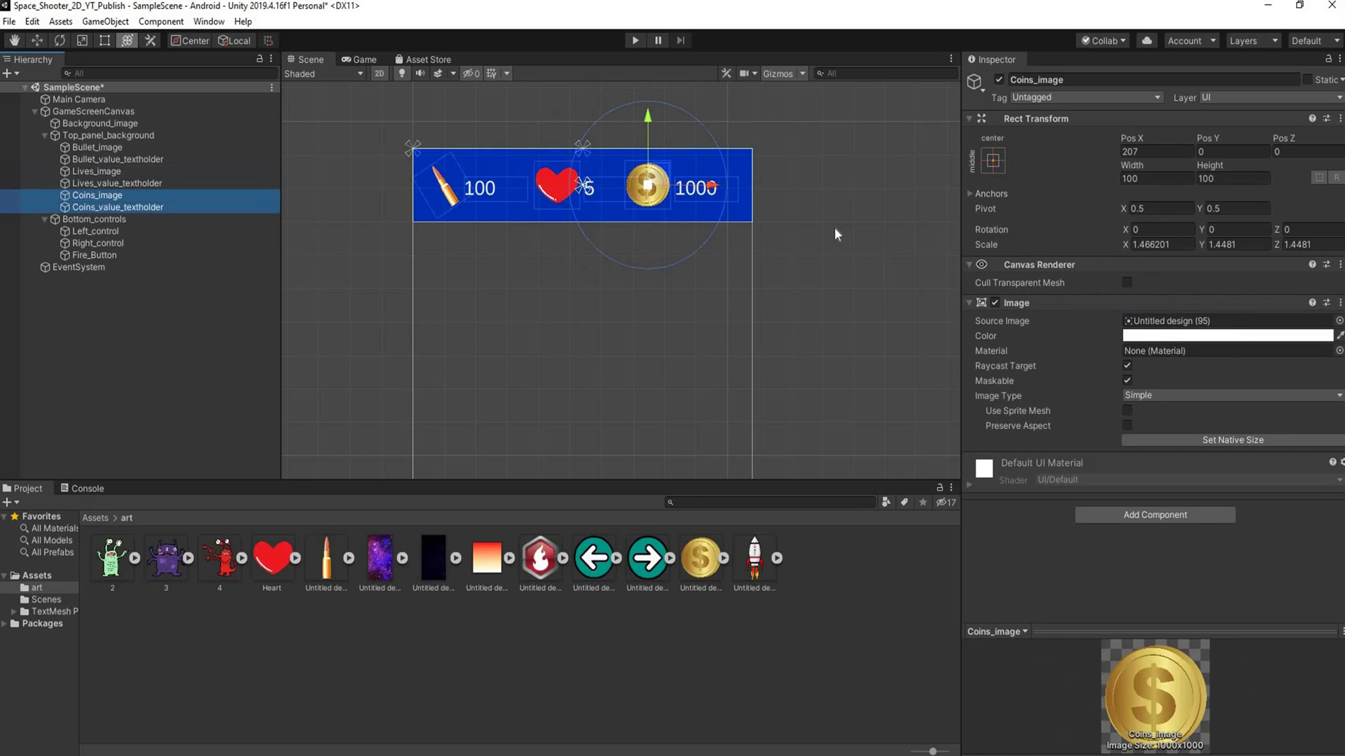
pyautogui.click(993, 161)
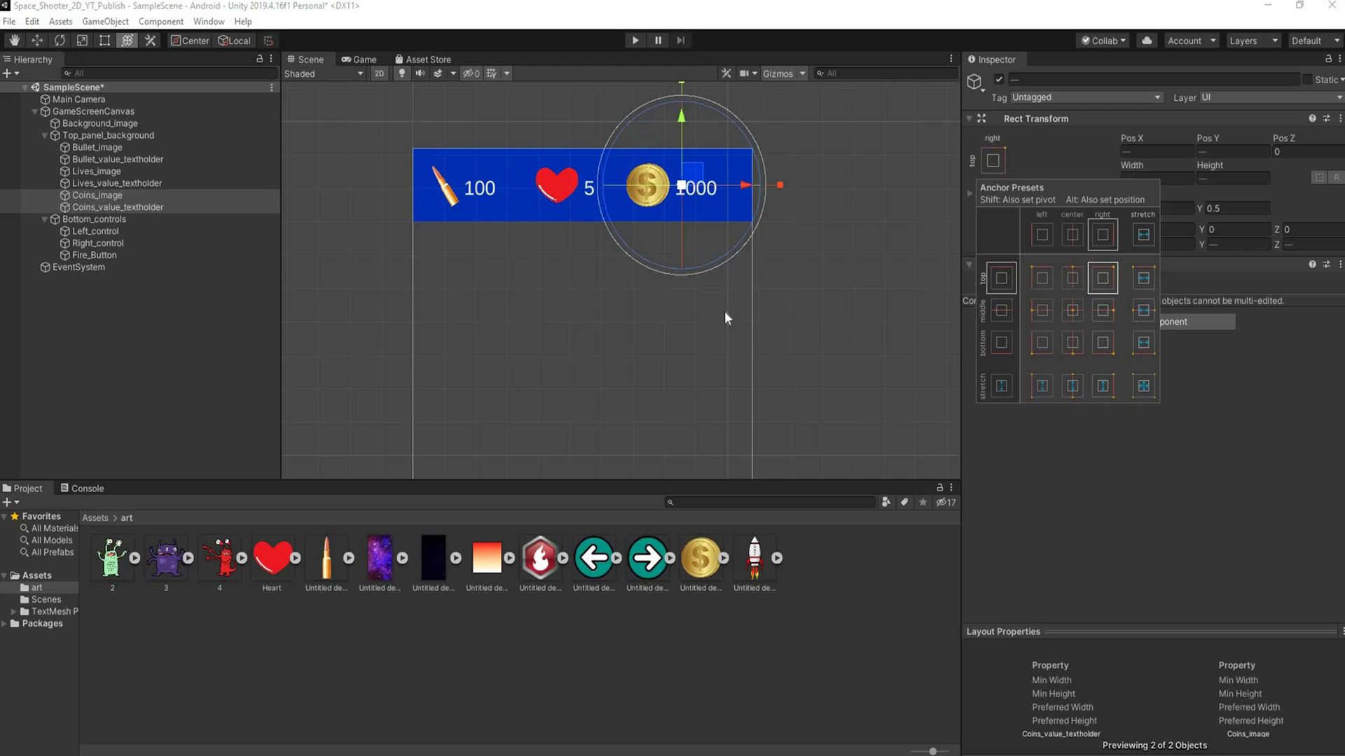
# Step: Anchor Left_control and Right_control together to the bottom-left of Bottom_controls
pyautogui.scroll(-10, 725, 312)
pyautogui.middleClick(750, 267)
pyautogui.moveTo(767, 414); pyautogui.dragTo(738, 201, button='middle')
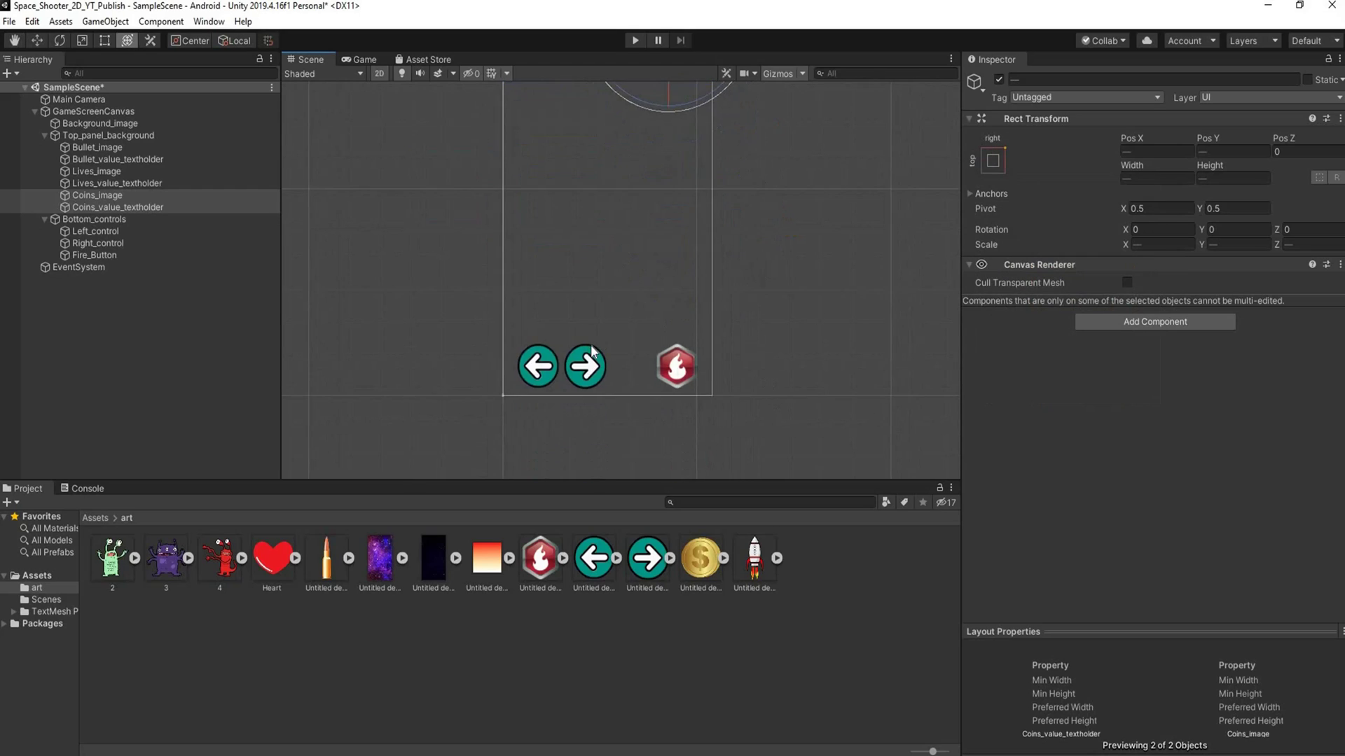
pyautogui.scroll(-3, 739, 202)
pyautogui.scroll(11, 590, 345)
pyautogui.click(612, 339)
pyautogui.keyDown('shift'); pyautogui.click(546, 344); pyautogui.keyUp('shift')
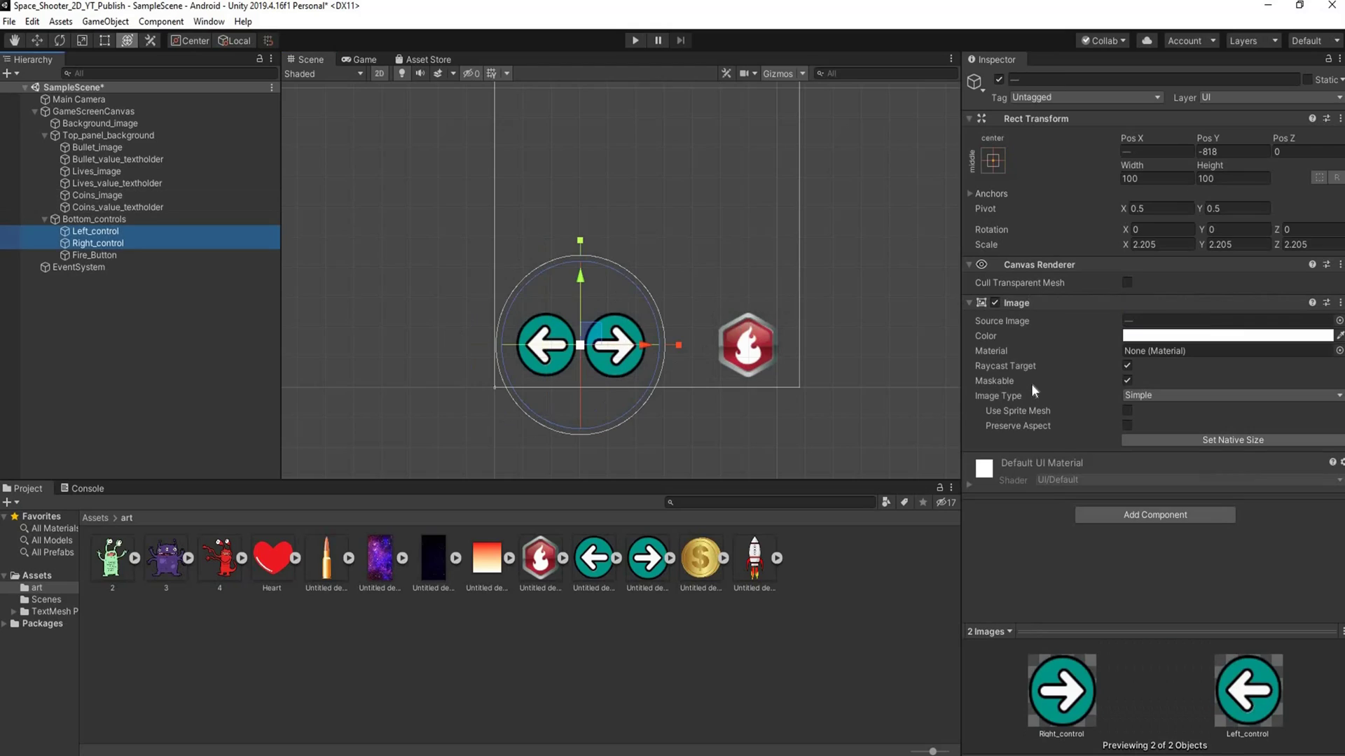
pyautogui.click(993, 161)
pyautogui.click(1042, 342)
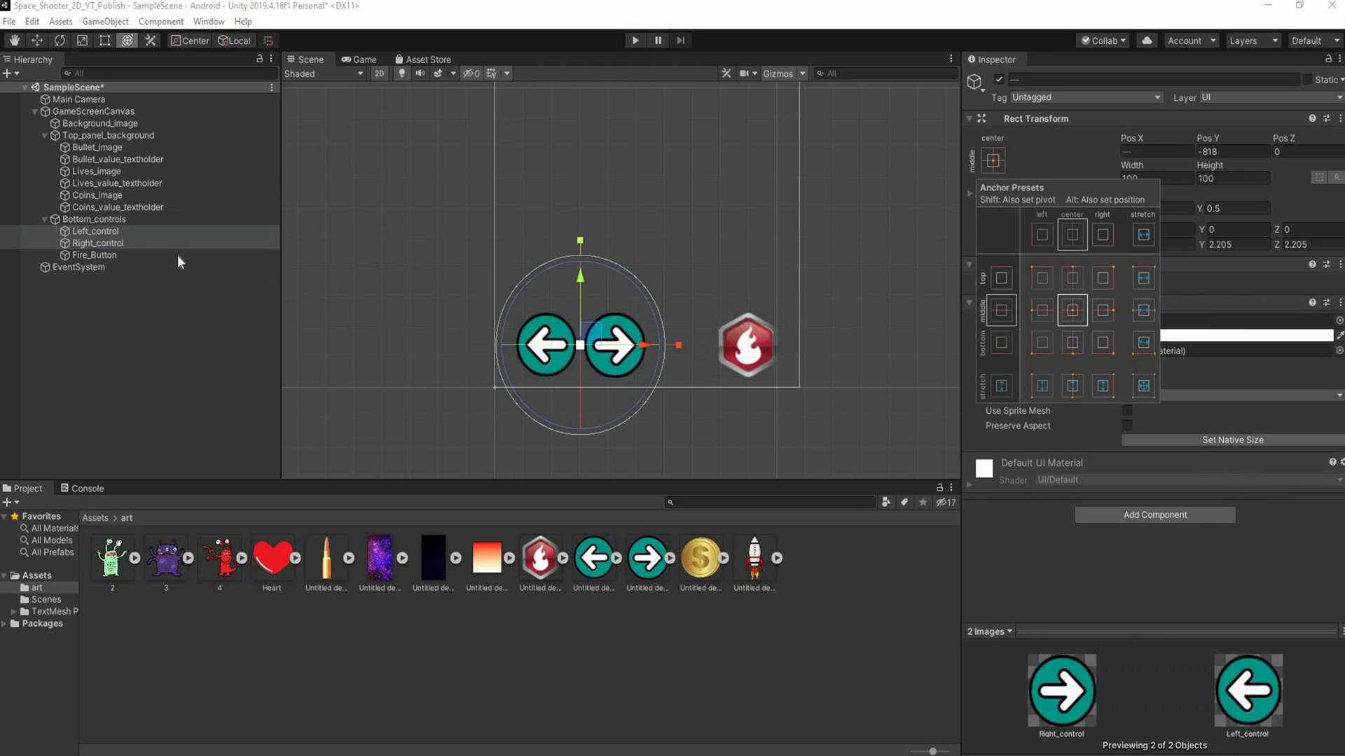
# Step: Anchor Fire_Button to the bottom-right of Bottom_controls and check the layout in the Game view
pyautogui.click(129, 256)
pyautogui.click(763, 354)
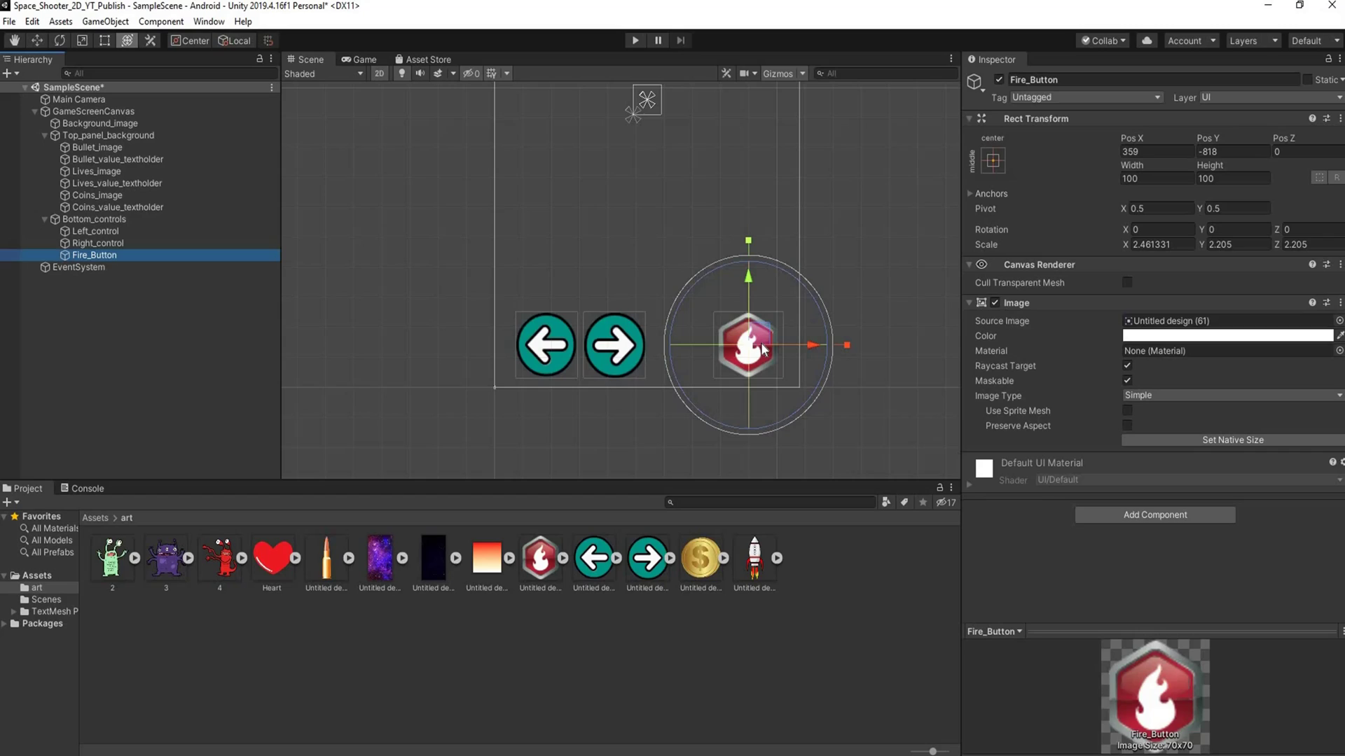
pyautogui.click(993, 161)
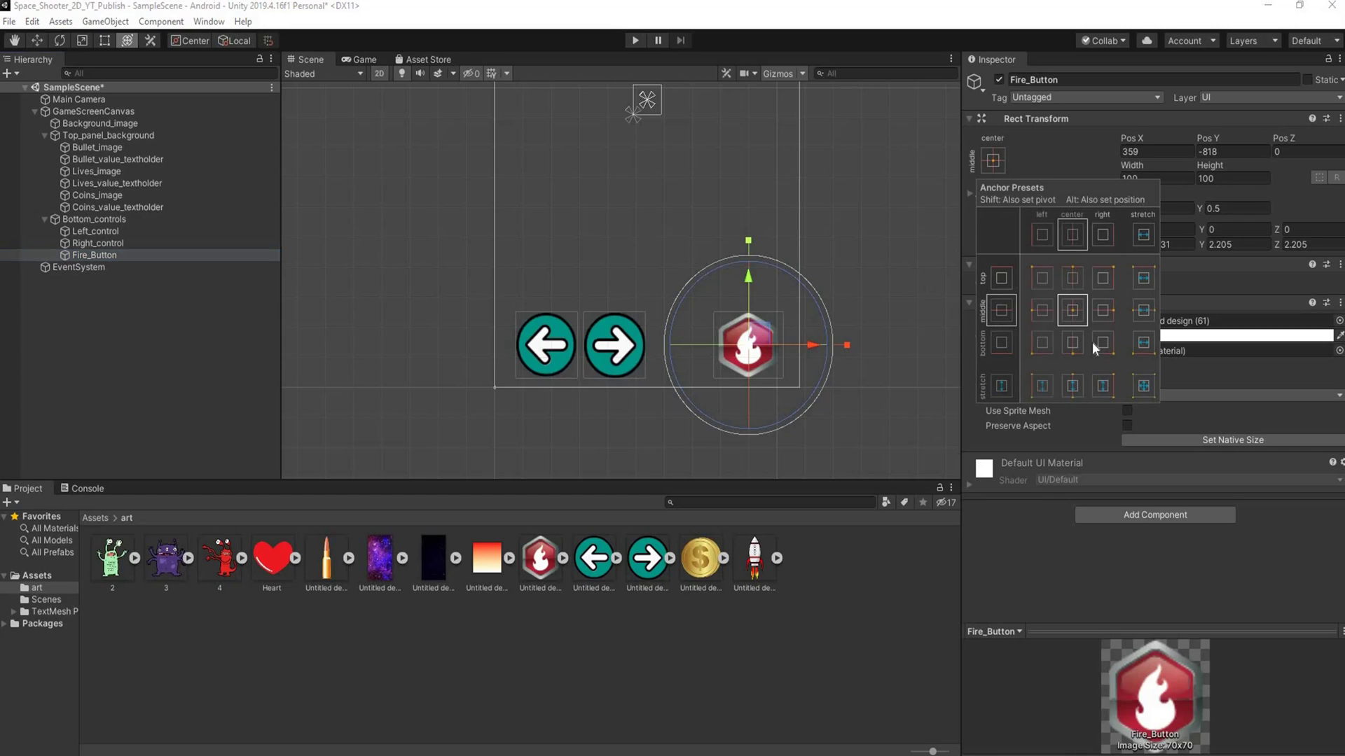
pyautogui.click(1102, 343)
pyautogui.scroll(-3, 783, 336)
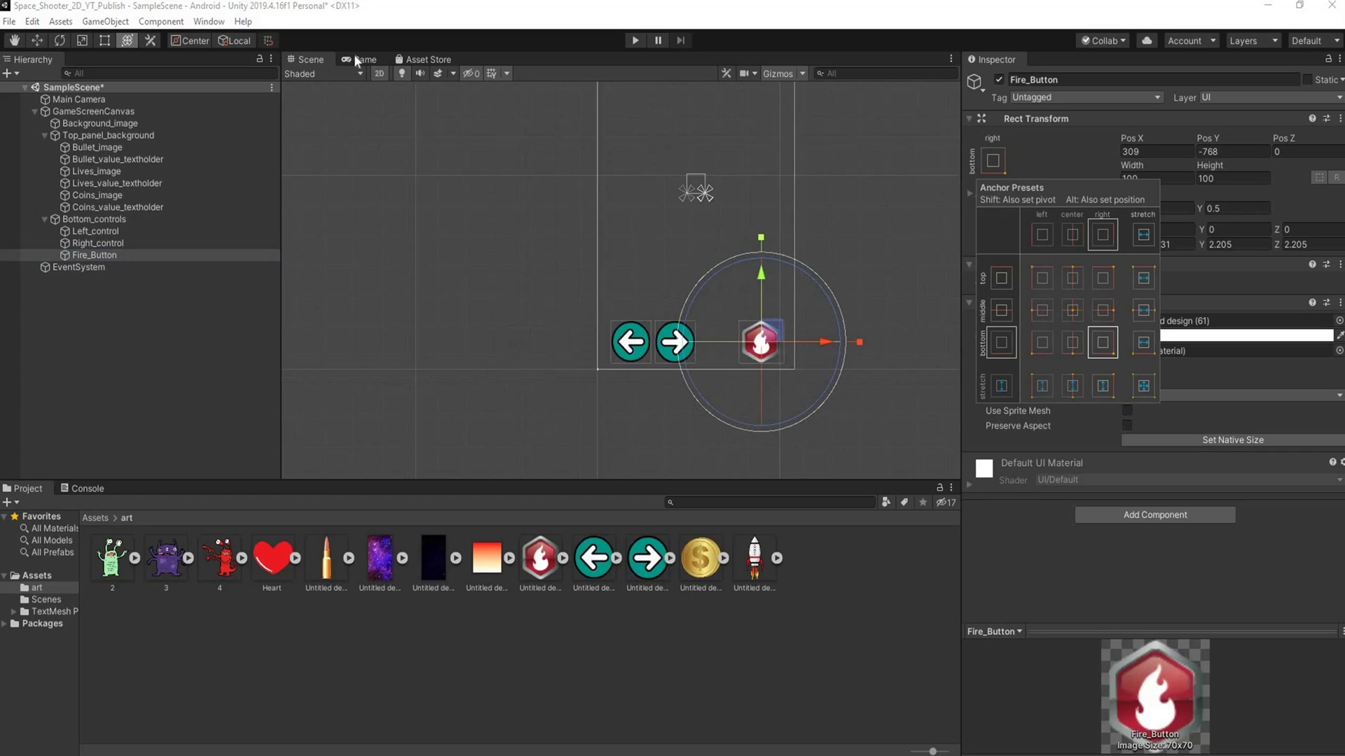
pyautogui.click(362, 59)
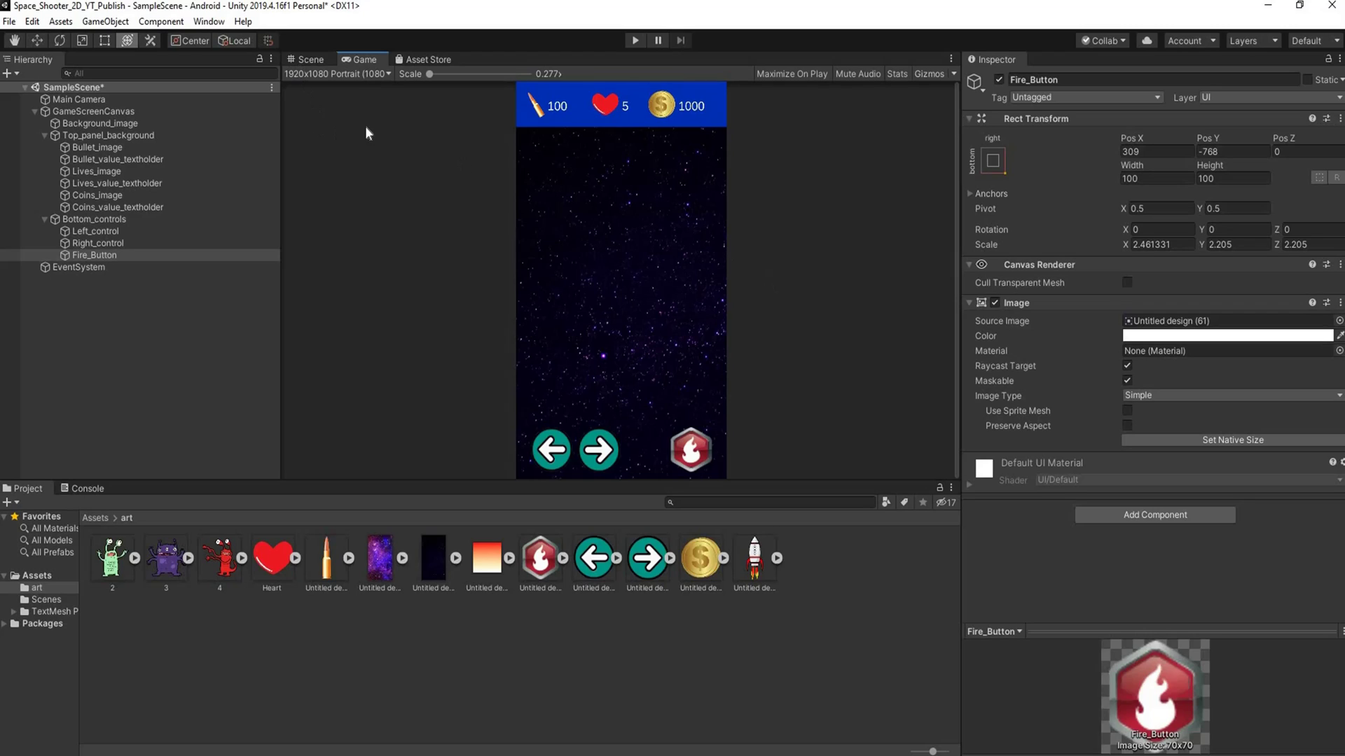
# Step: Add the rocket sprite to the scene at about X -0.04, Y -1.21 and set its Order in Layer to 1
pyautogui.click(310, 59)
pyautogui.click(636, 337)
pyautogui.scroll(-5, 636, 337)
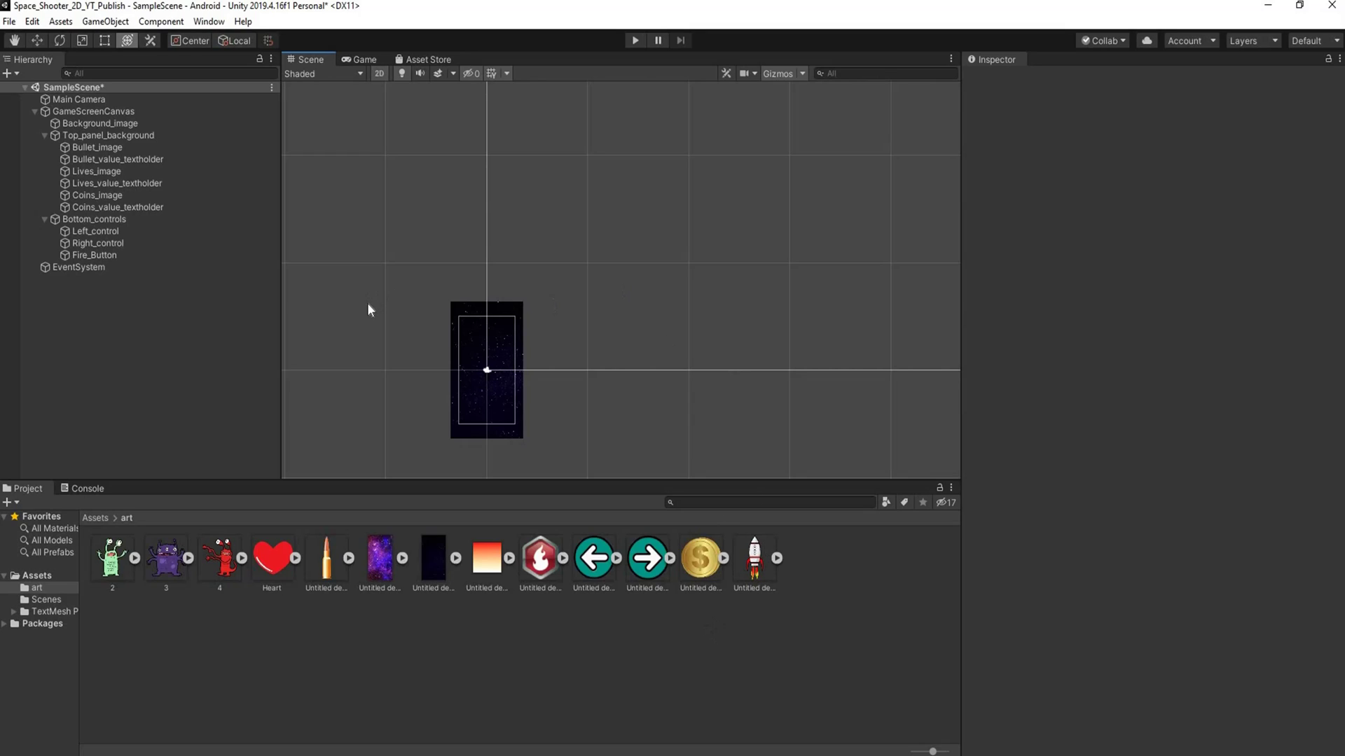
pyautogui.keyDown('alt'); pyautogui.moveTo(480, 338); pyautogui.dragTo(589, 250, button='right'); pyautogui.keyUp('alt')
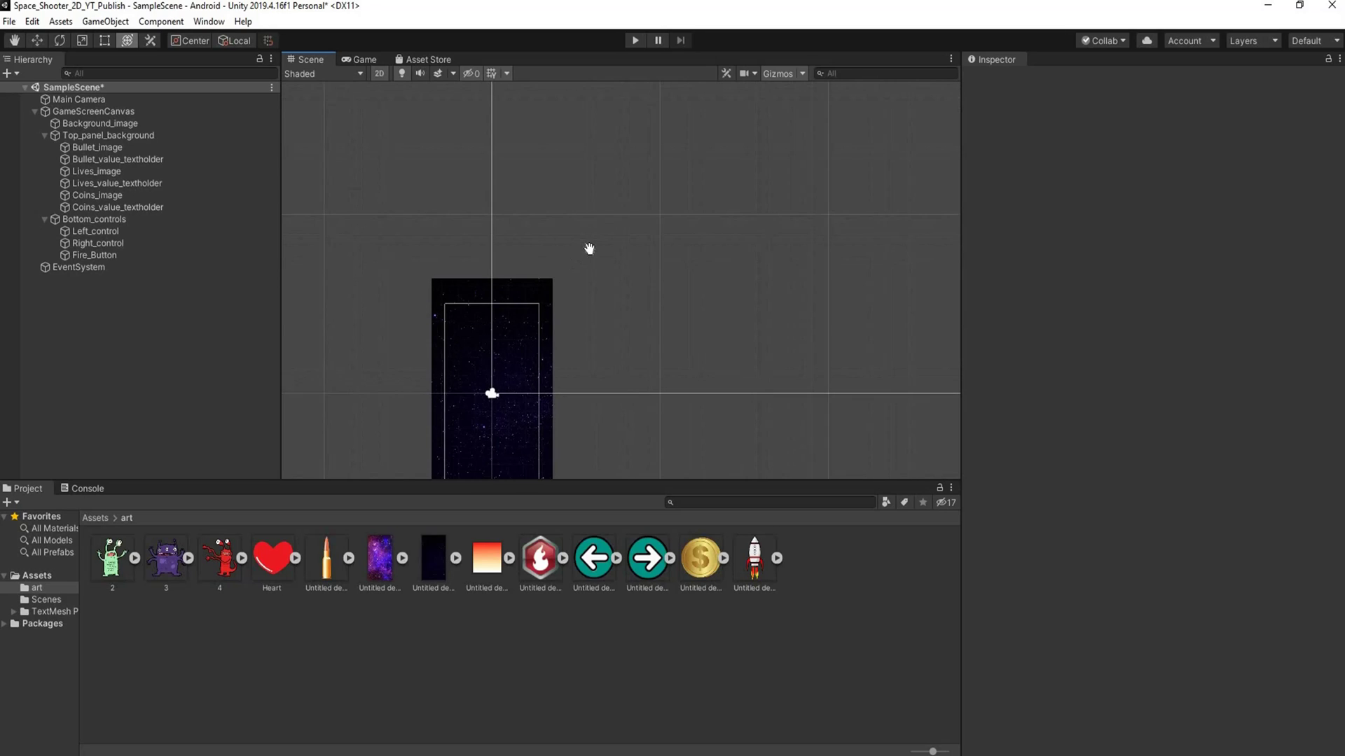
pyautogui.moveTo(532, 353); pyautogui.dragTo(590, 249, button='middle')
pyautogui.scroll(4, 590, 248)
pyautogui.moveTo(560, 306); pyautogui.dragTo(610, 292, button='middle')
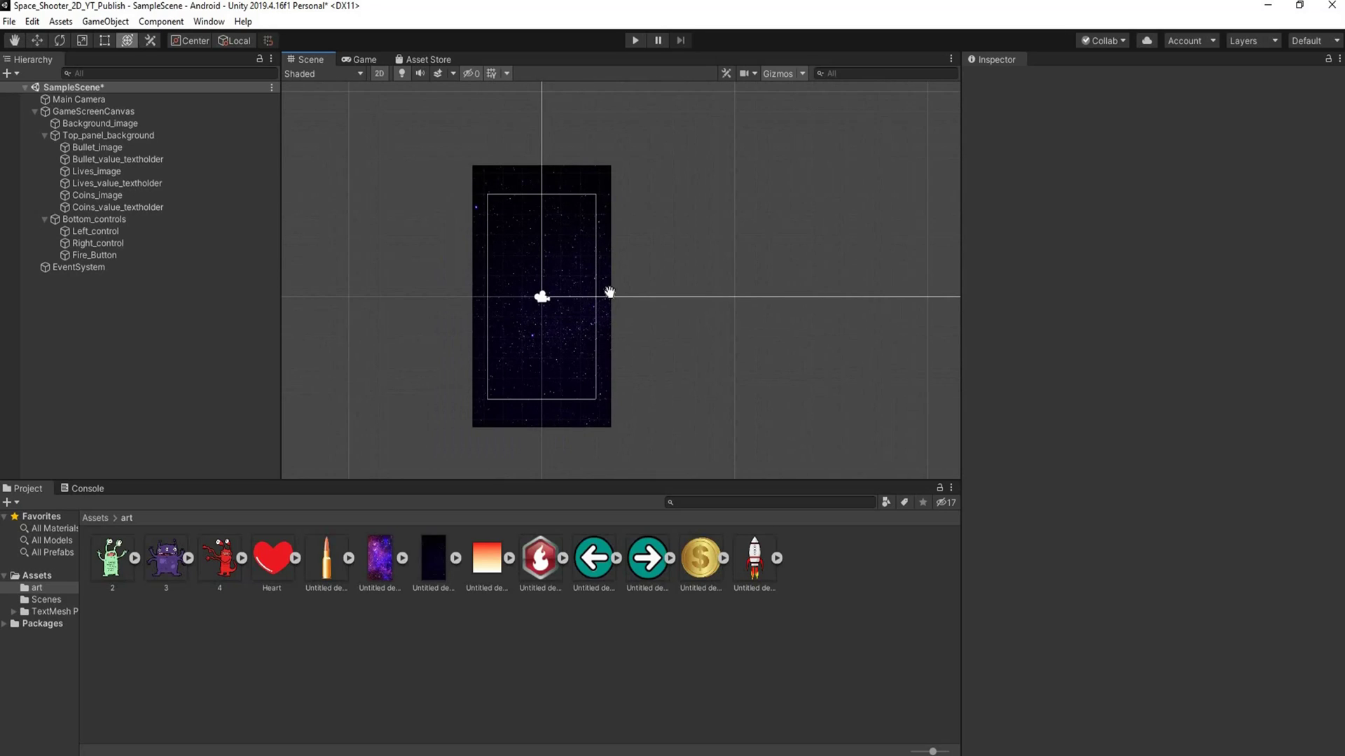
pyautogui.moveTo(757, 569); pyautogui.dragTo(591, 309)
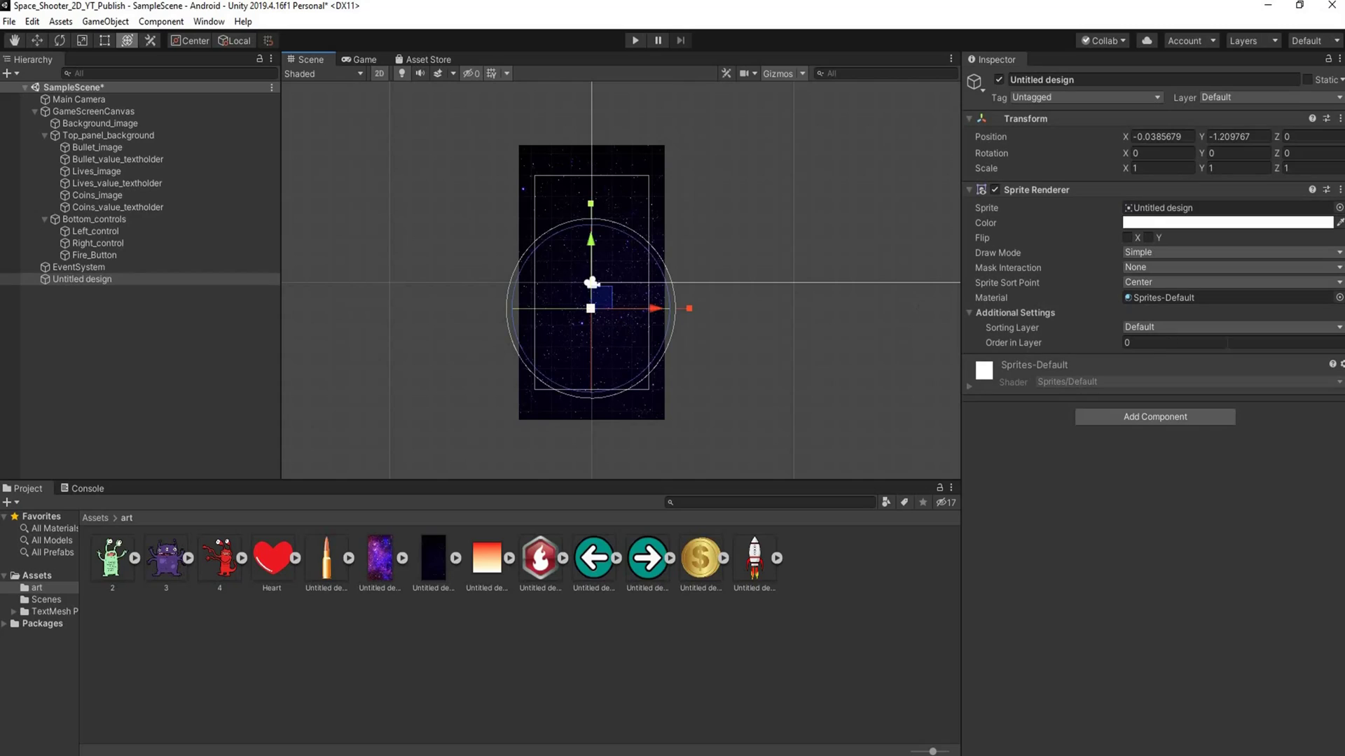
pyautogui.click(1149, 342)
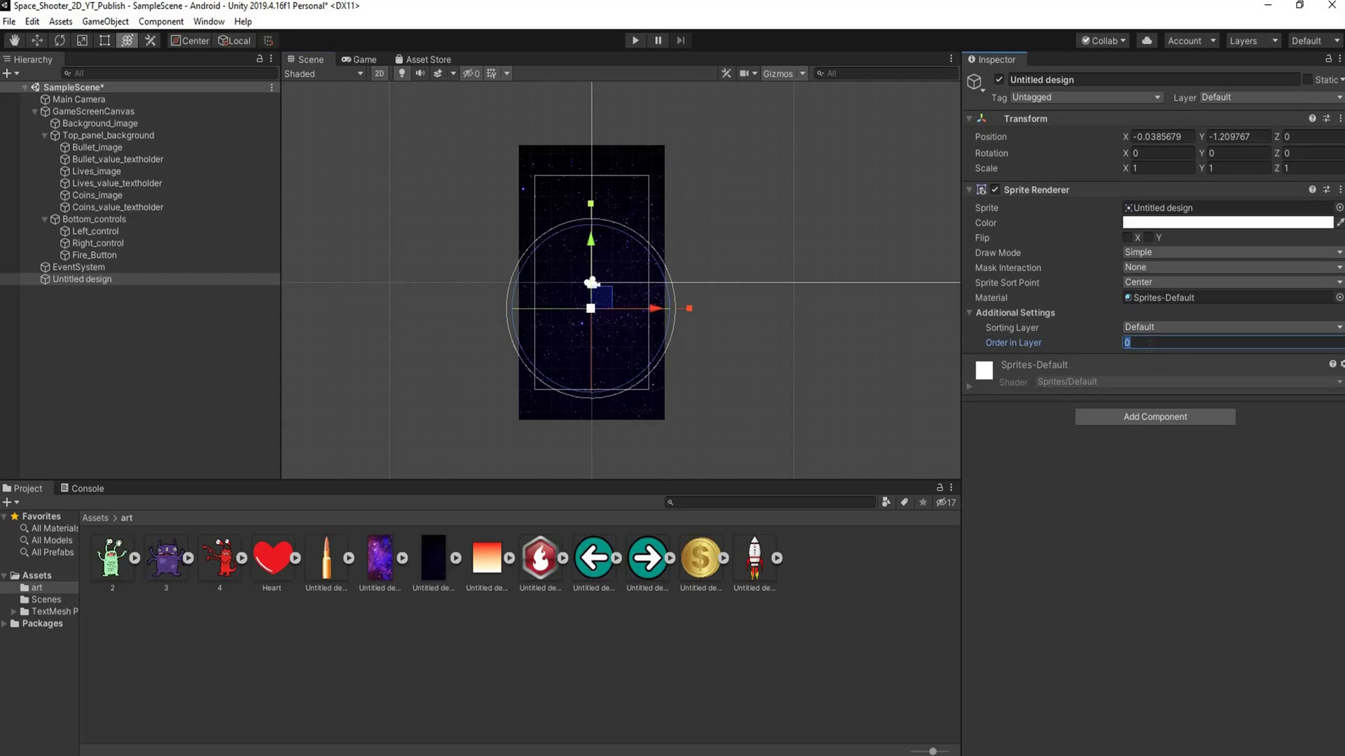
pyautogui.write('1')
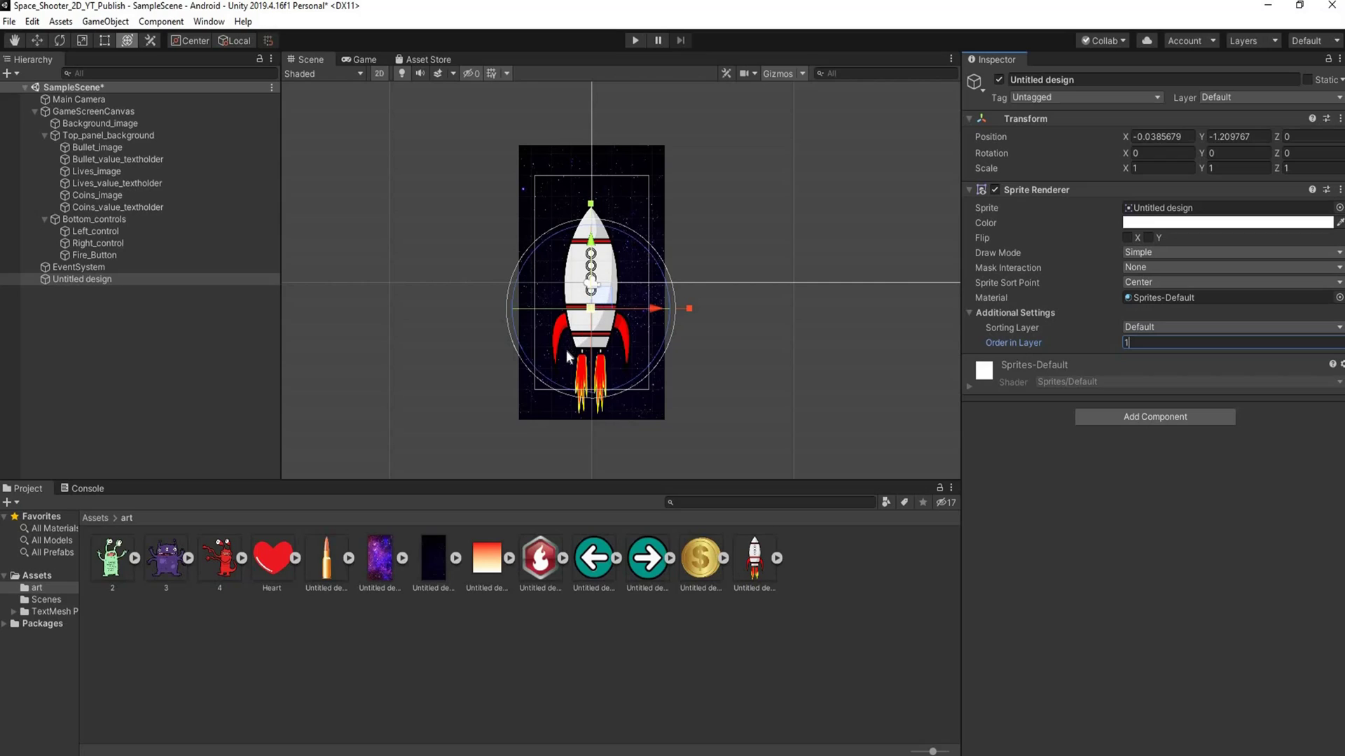
# Step: Scale the rocket uniformly down to about 0.123, move it down to Y -2.7, and save the scene
pyautogui.moveTo(590, 308); pyautogui.dragTo(560, 363)
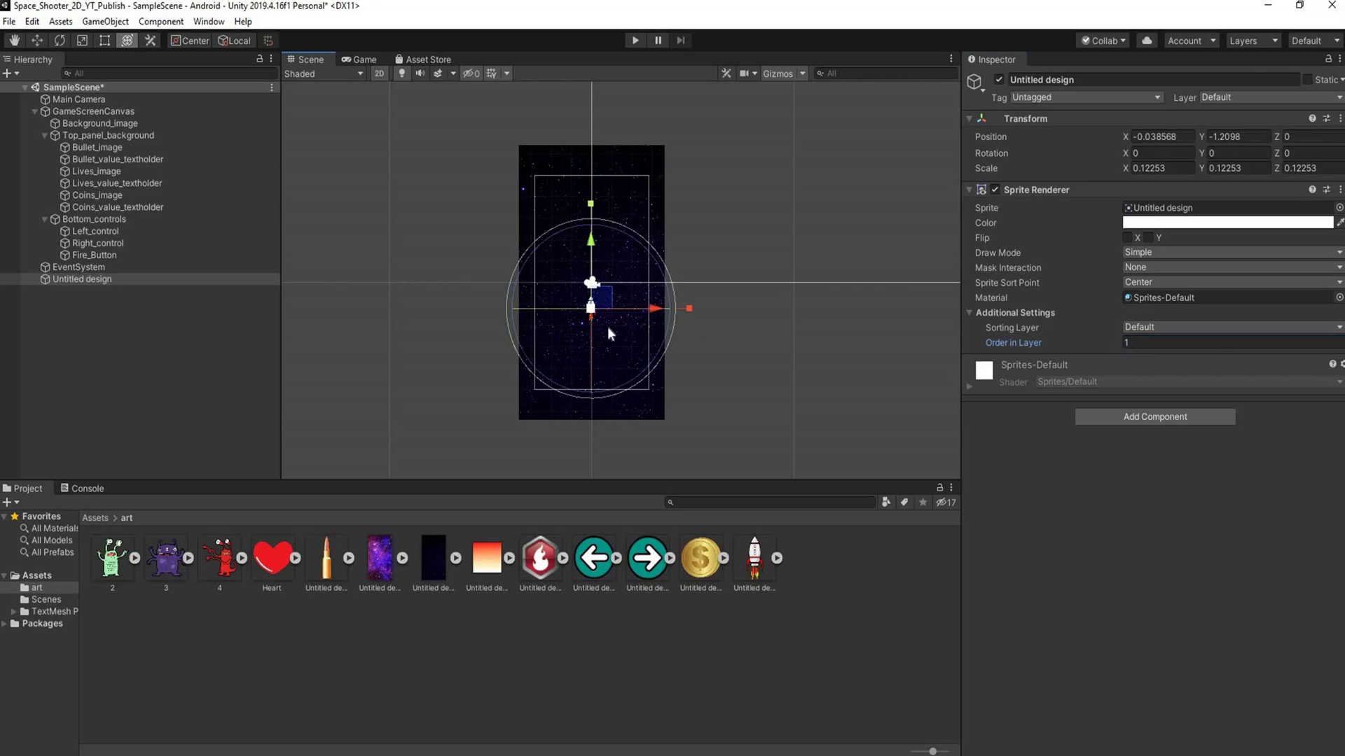
pyautogui.scroll(6, 608, 327)
pyautogui.moveTo(540, 228); pyautogui.dragTo(538, 290)
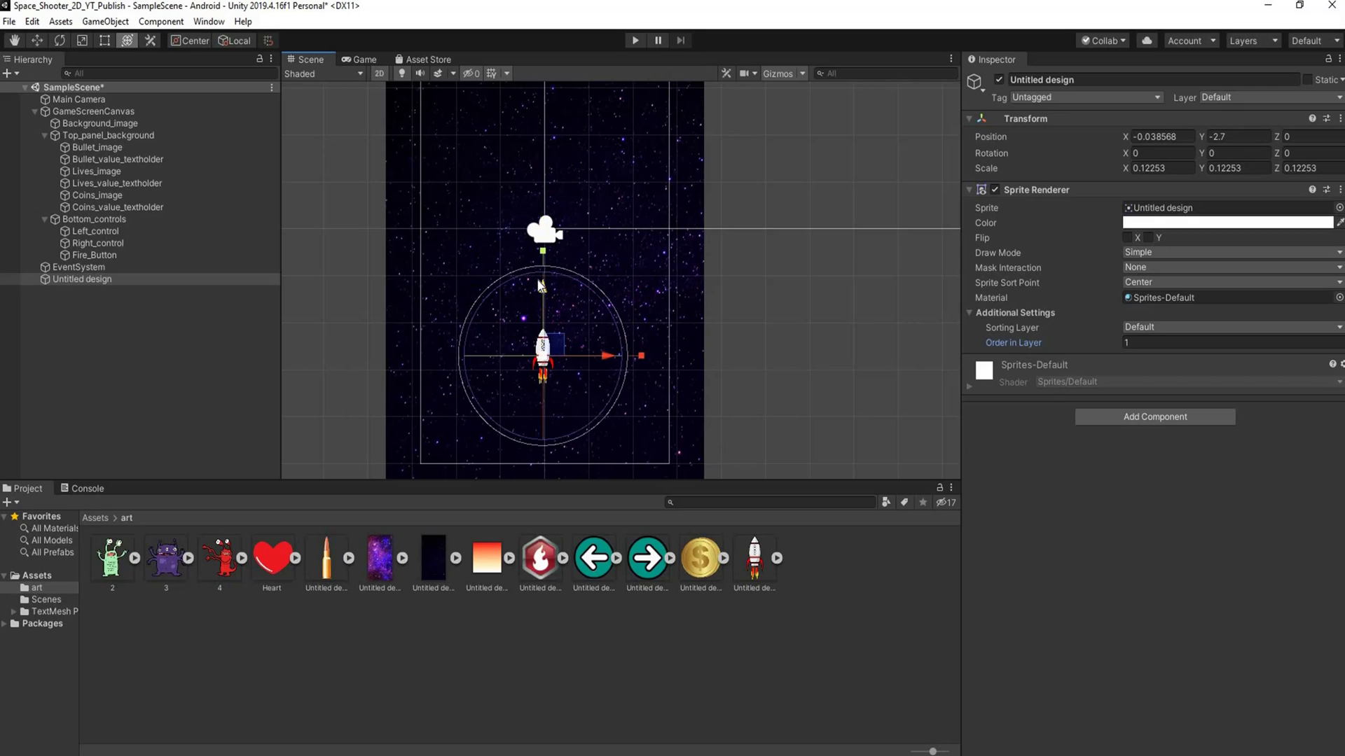
pyautogui.hotkey('ctrl', 's')
# Step: Enlarge the rocket to a scale of about 0.16 and lower it to Y -2.92, checking its look in the Game view
pyautogui.click(352, 59)
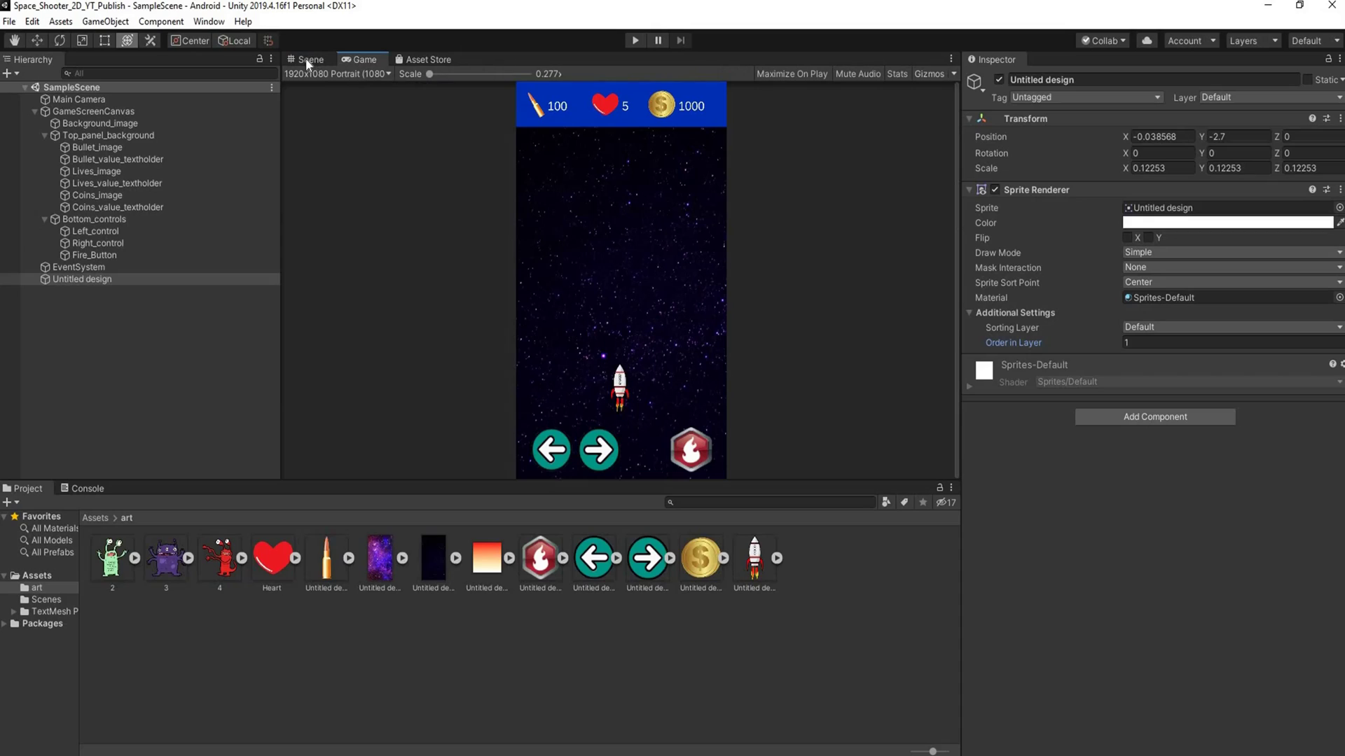
pyautogui.click(305, 59)
pyautogui.moveTo(542, 356); pyautogui.dragTo(543, 310)
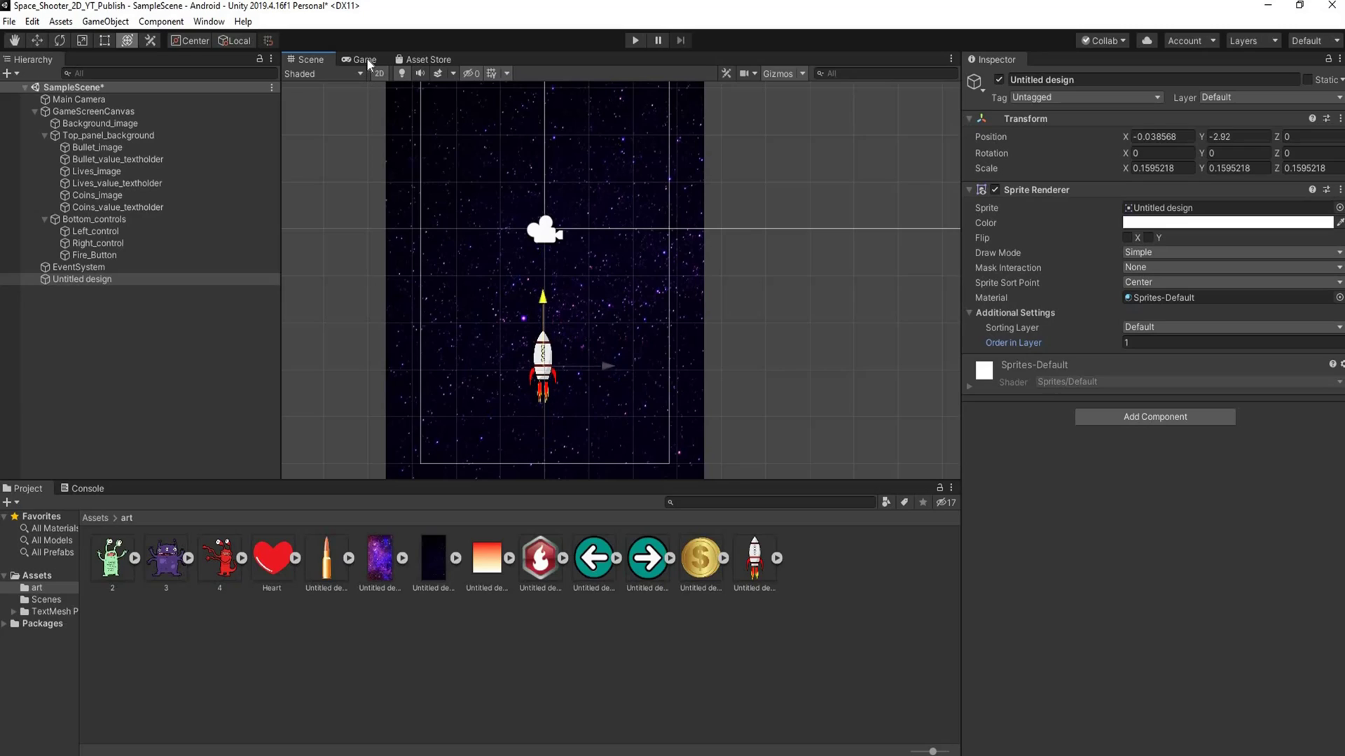
pyautogui.click(367, 62)
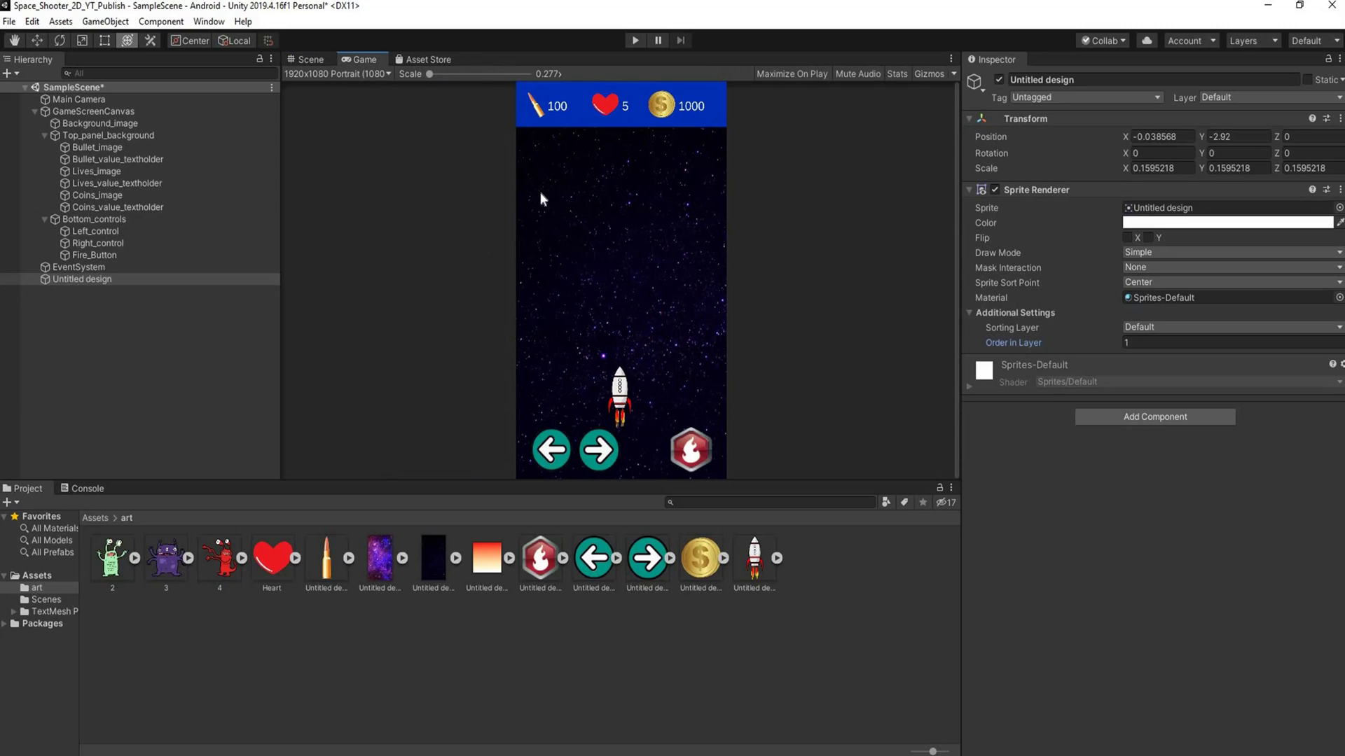